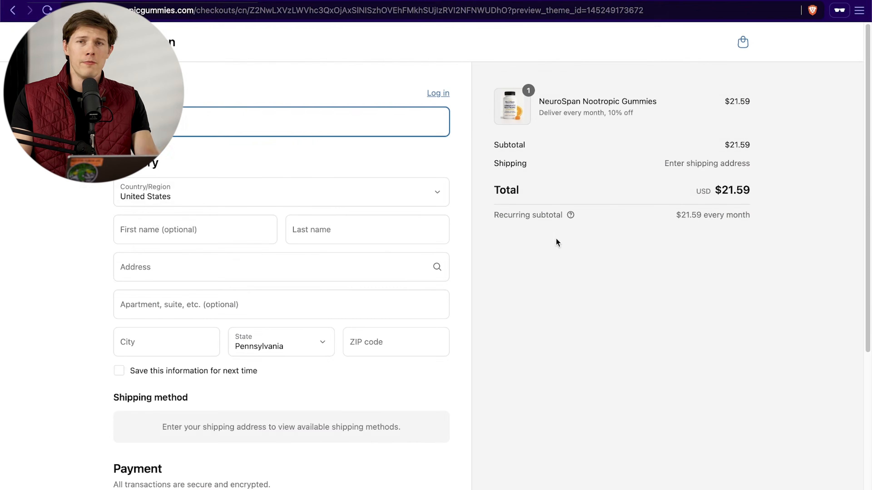
Examine the checkout page's delivery, shipping and payment sections and the note explaining the recurring subtotal.
scroll(564, 239, "down", 1)
scroll(565, 240, "down", 4)
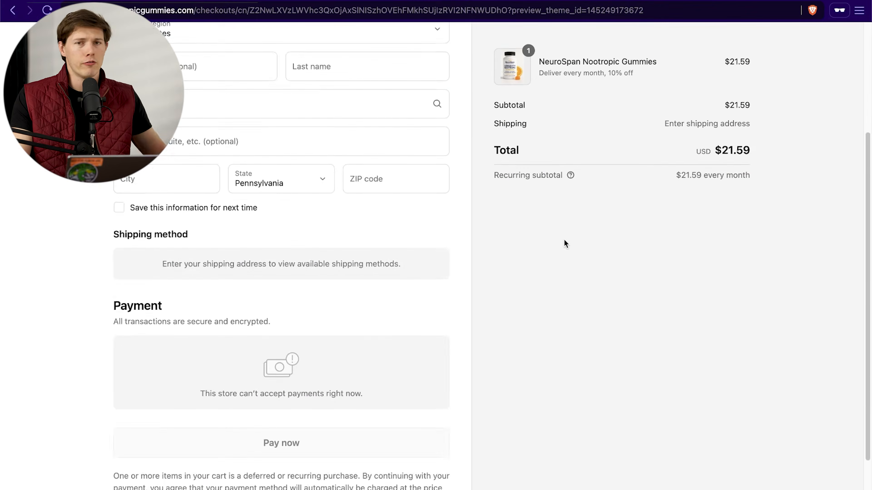
scroll(563, 242, "up", 5)
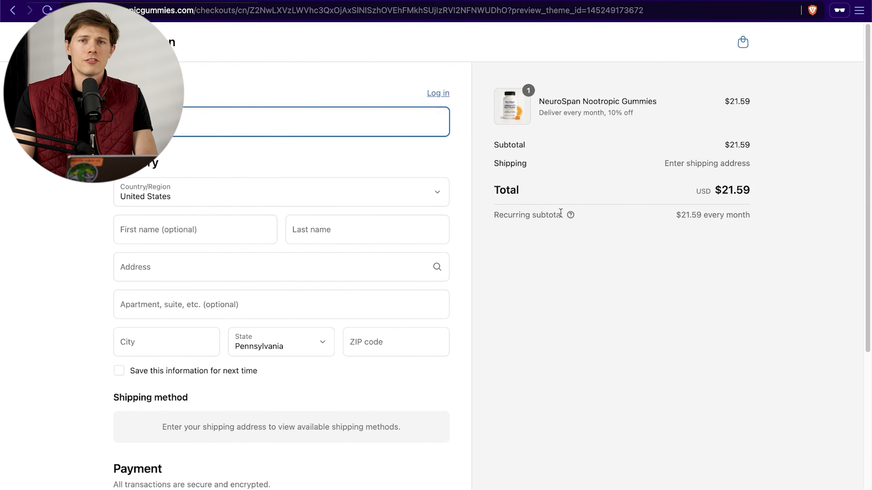
scroll(570, 223, "down", 5)
scroll(571, 222, "up", 4)
mouse_move(570, 191)
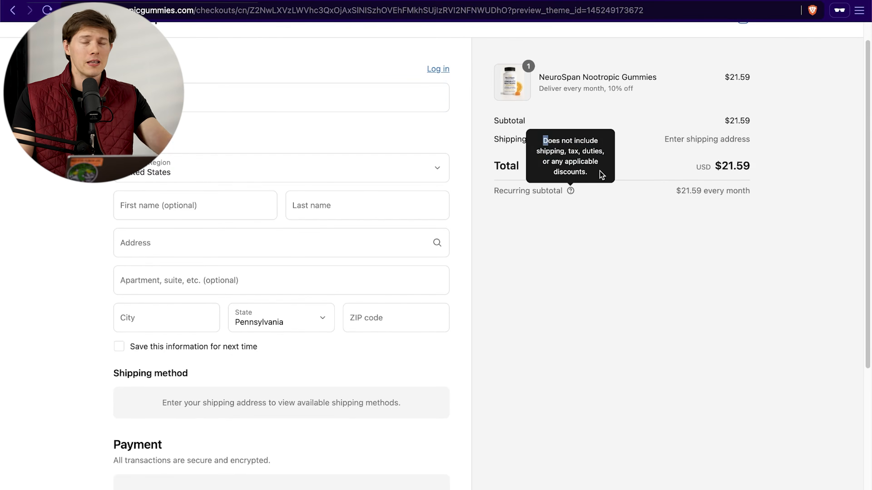
scroll(240, 124, "up", 1)
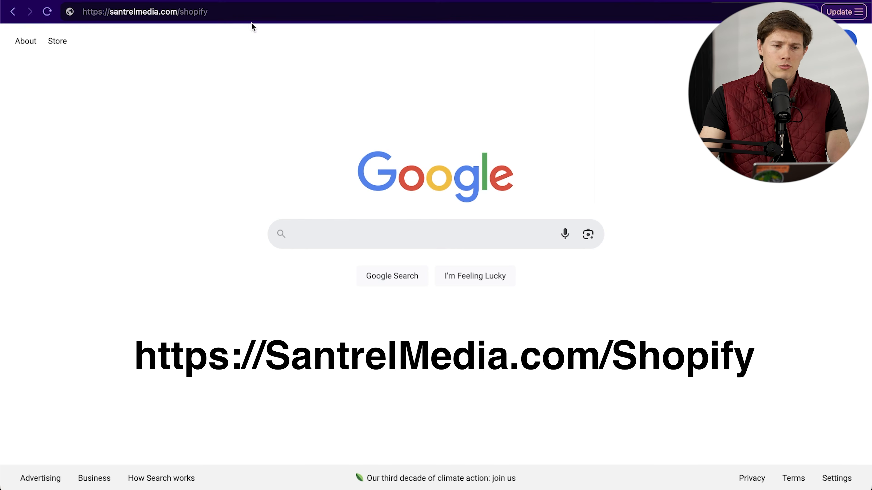
Sign up for the Shopify free trial through santrelmedia.com/shopify with the account e-mail, skipping the customized setup.
left_click(253, 11)
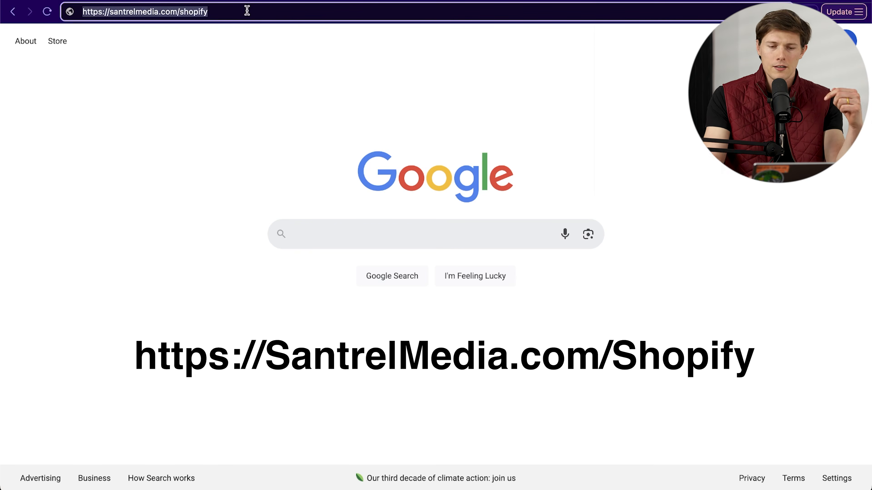
key("Return")
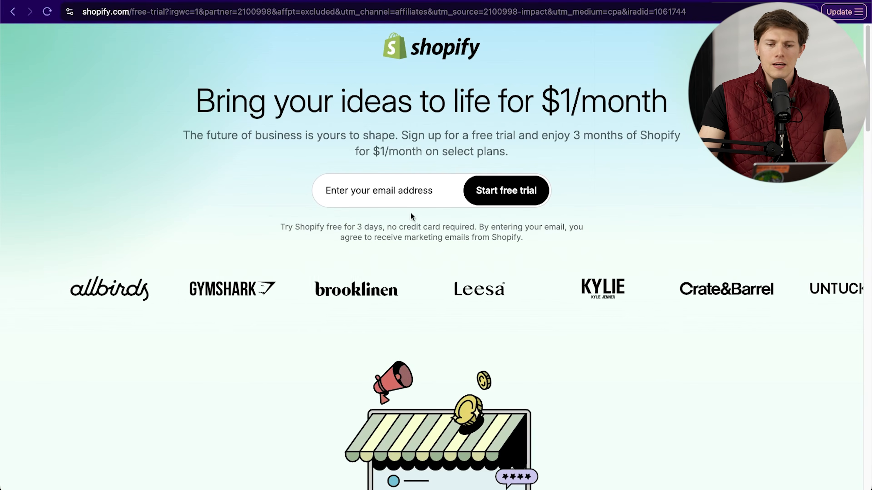
left_click(424, 189)
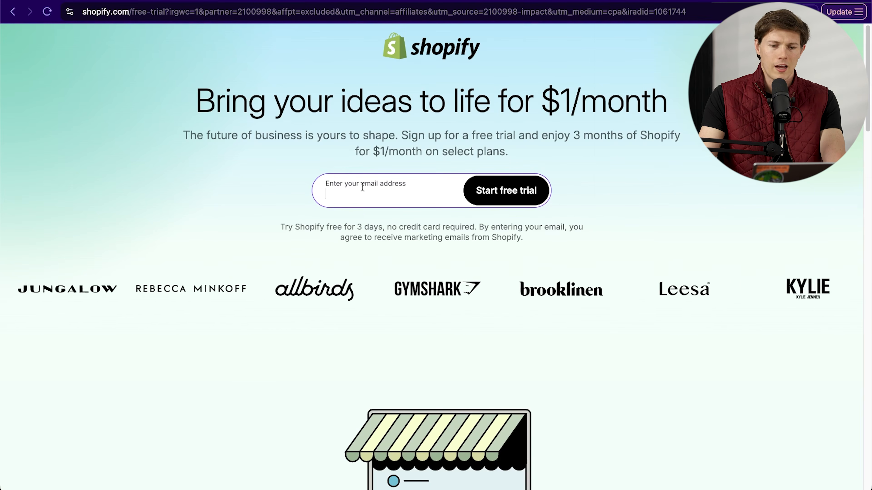
type("arp")
left_click(523, 197)
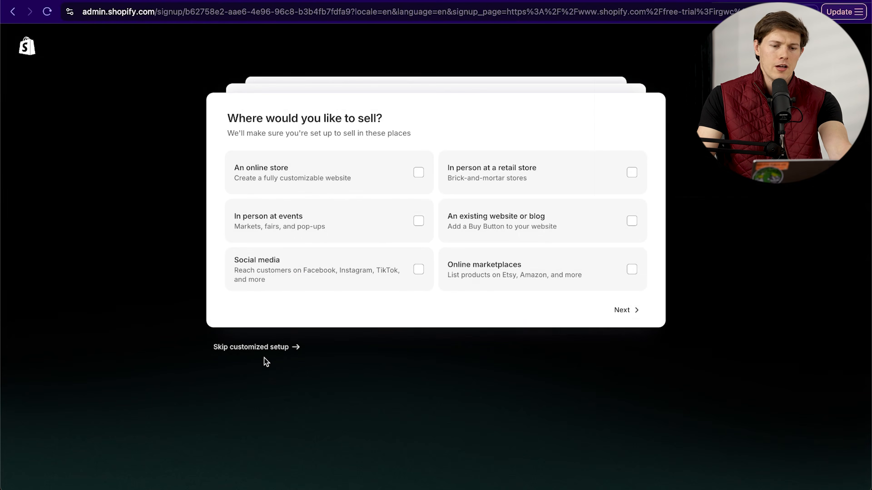
left_click(253, 348)
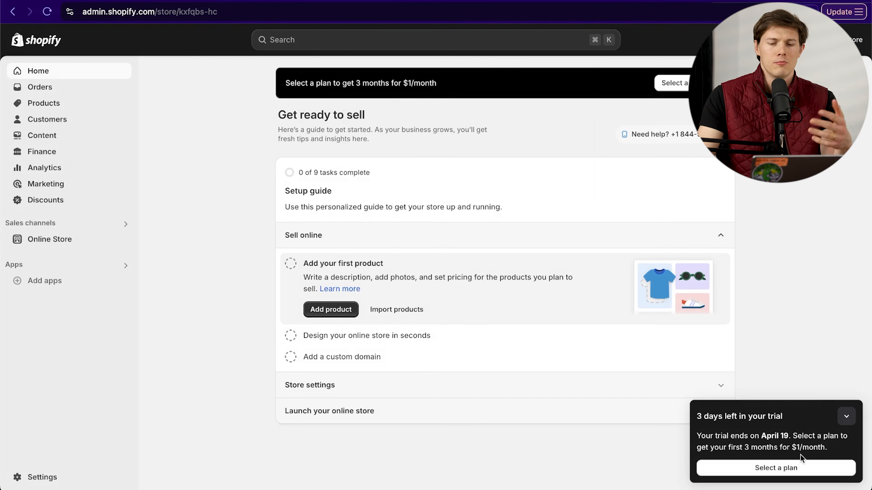
Open the plan selection from the trial notice and compare the online card rates of the Basic and Grow plans.
left_click(795, 470)
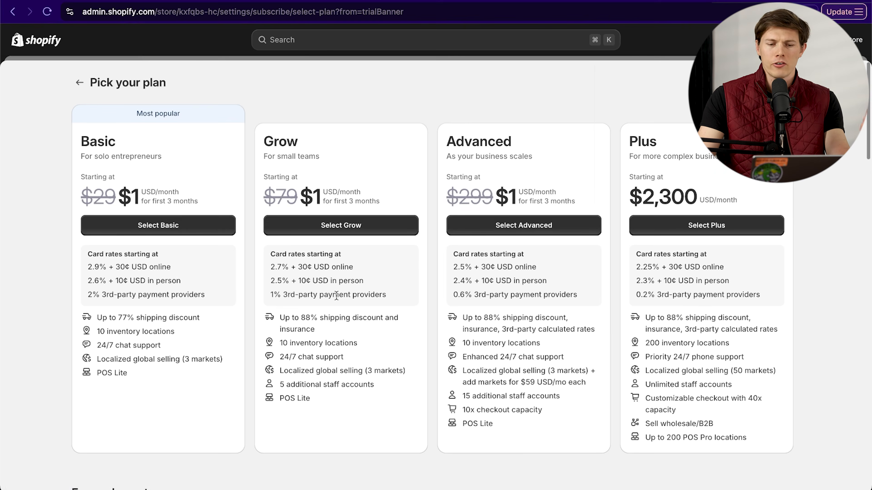
left_click_drag(269, 271, 352, 264)
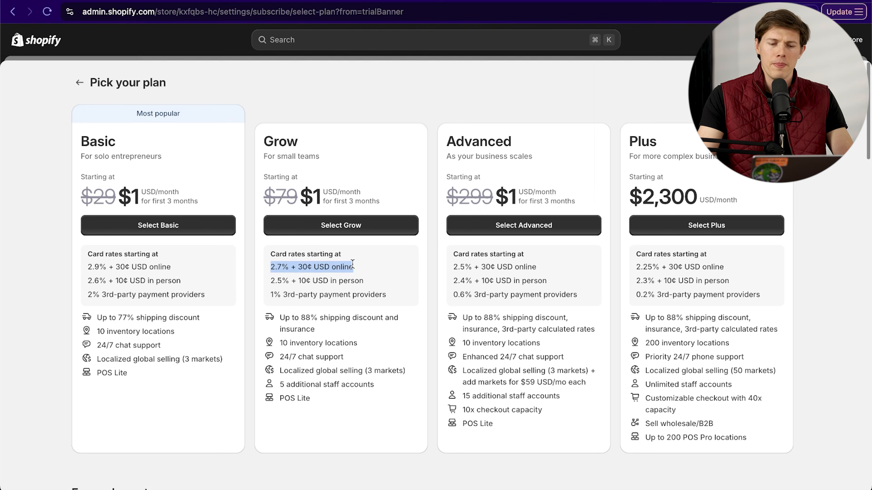
left_click(278, 269)
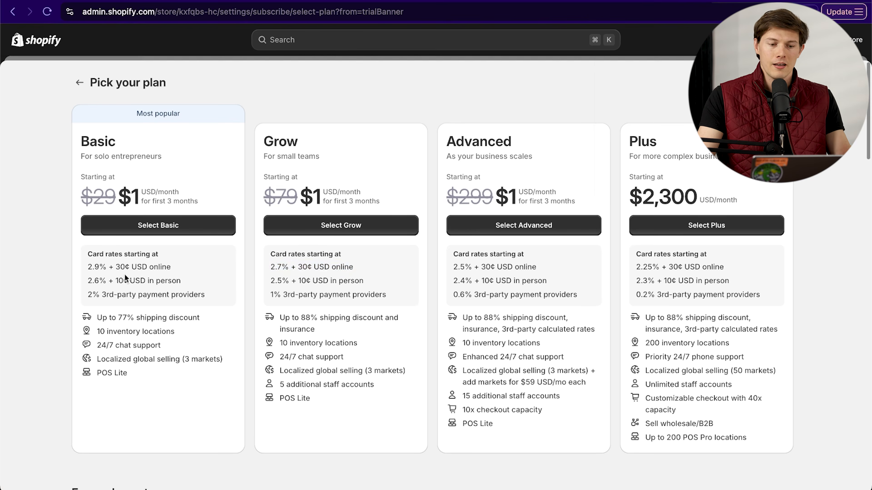
left_click_drag(92, 271, 100, 267)
left_click_drag(281, 265, 271, 267)
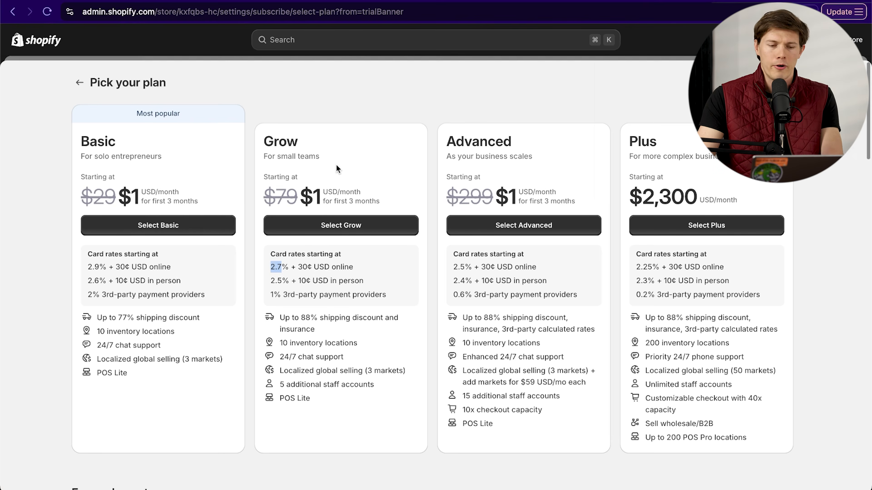
Choose the Basic plan with monthly billing and start on the cardholder's first name in the card payment details.
left_click(174, 225)
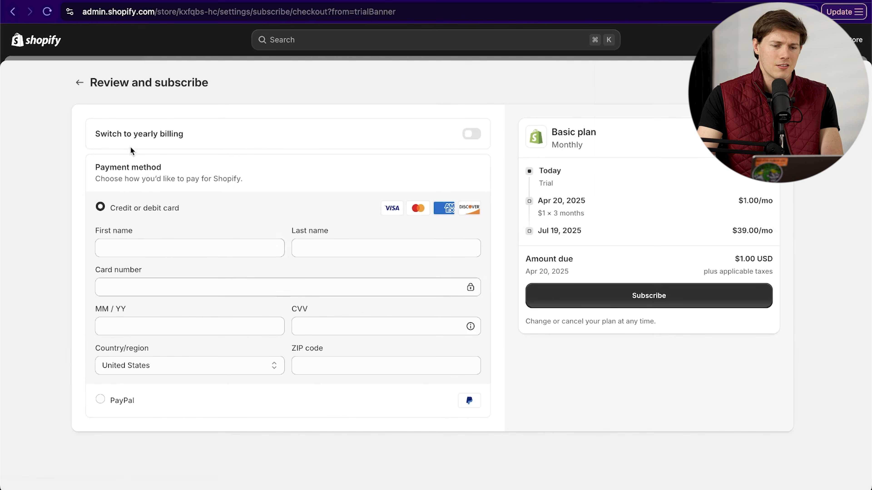
left_click(202, 246)
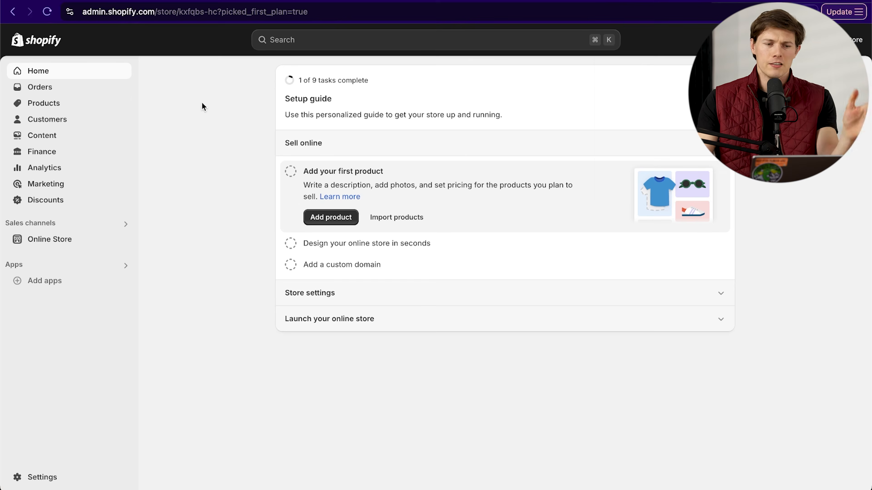
Add a new product to the store with the title NeuroSpan Longevity Nootropic Gummies.
left_click(84, 108)
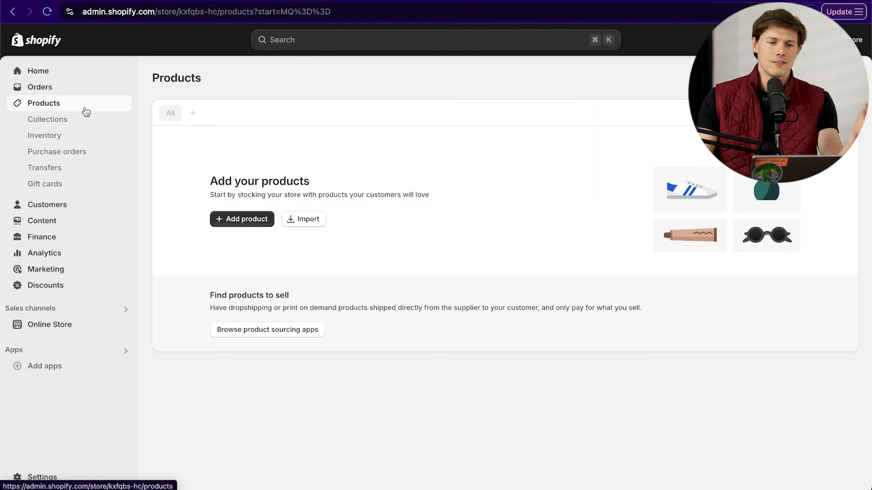
left_click(233, 219)
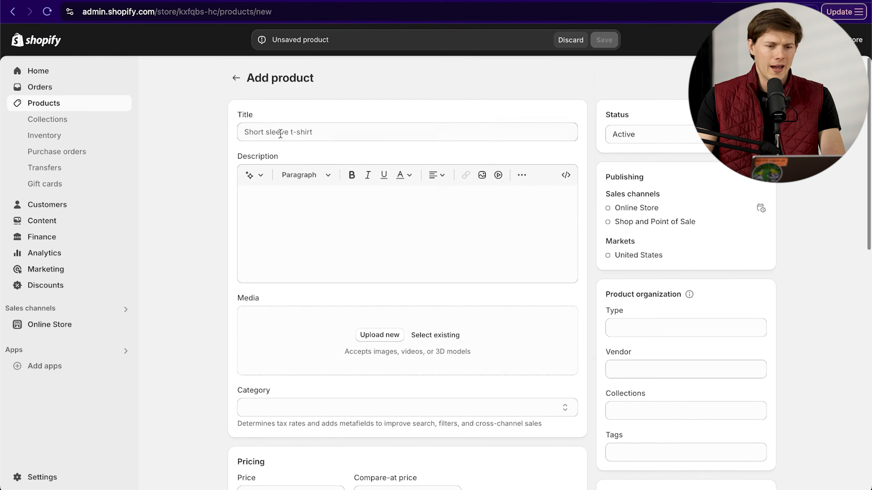
left_click(279, 131)
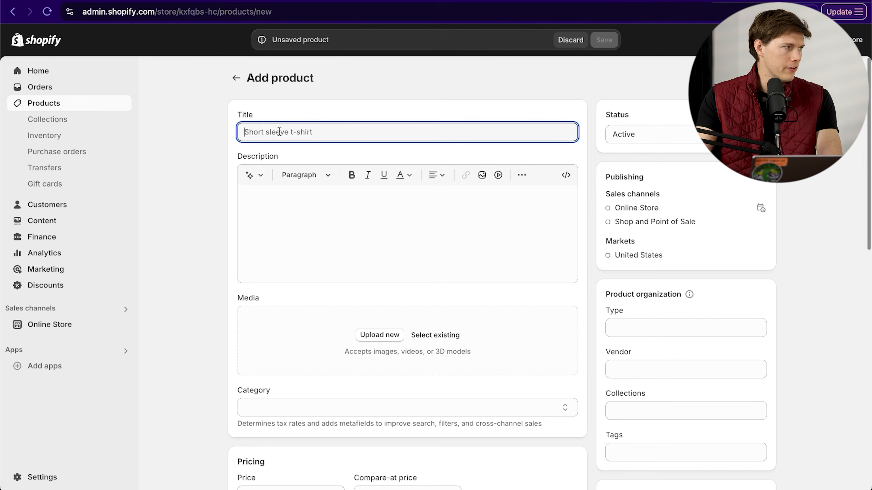
type("NeuroSpan Longevity Nootropic Gummies")
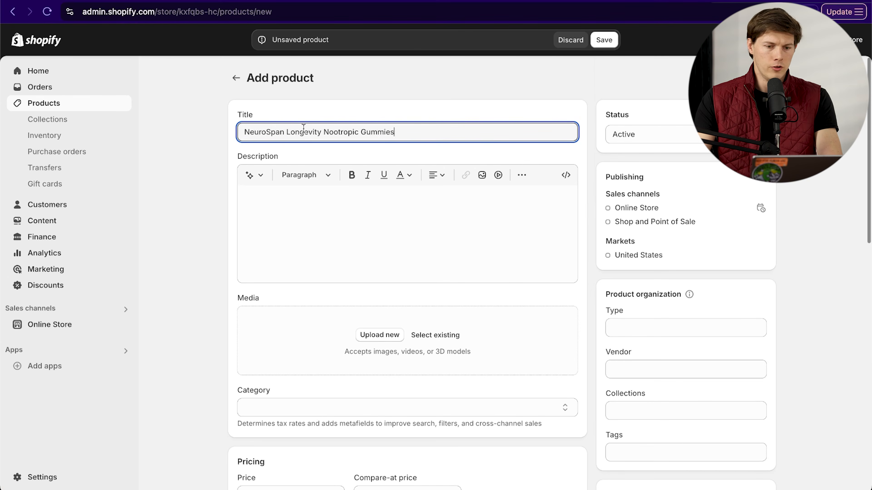
Paste the prepared text with core benefits and the ingredient table into the product description and read it through.
left_click(293, 243)
key("super+v")
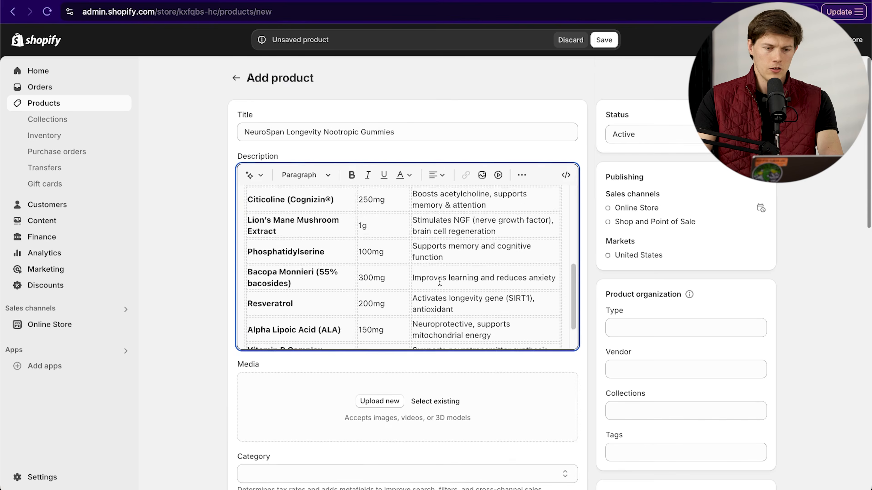
scroll(444, 282, "up", 10)
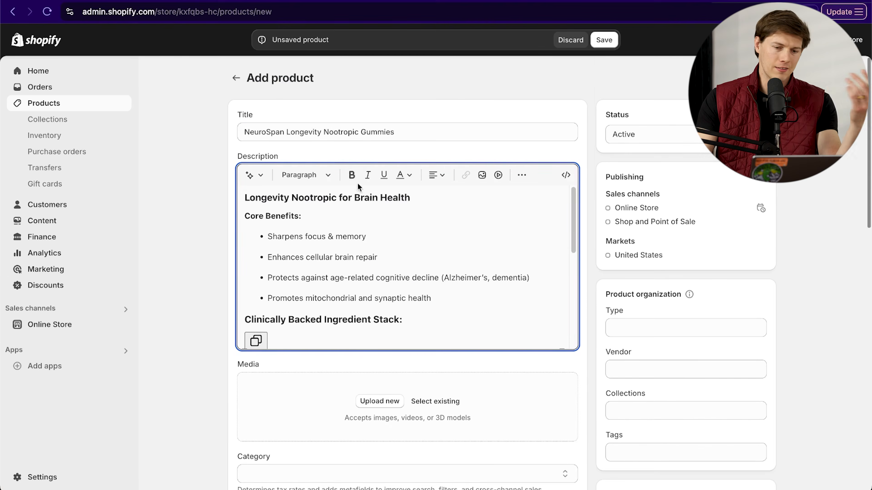
left_click(395, 236)
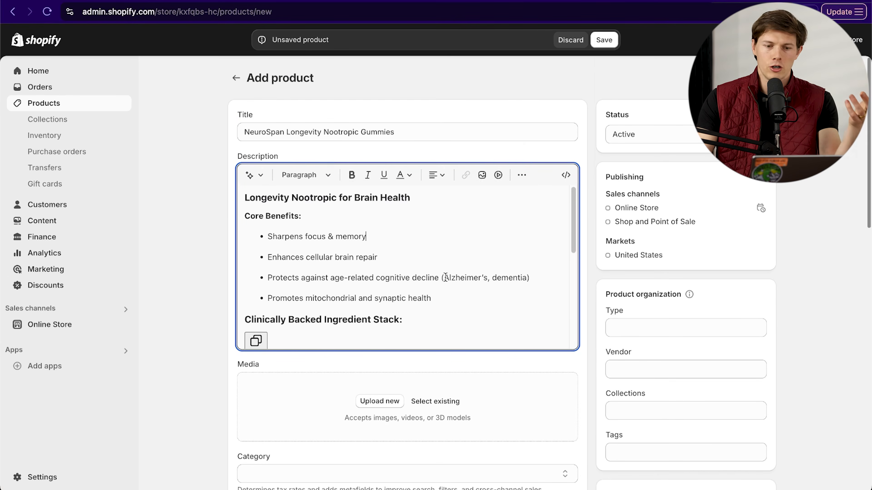
scroll(445, 276, "down", 5)
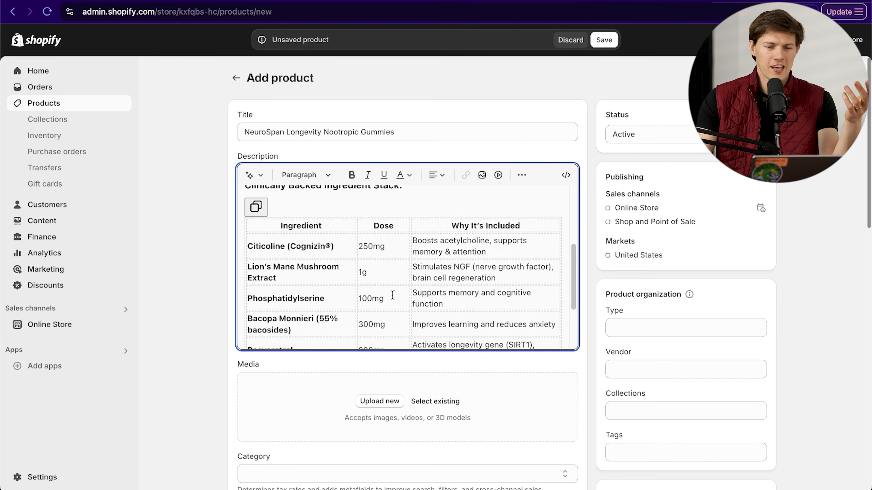
scroll(427, 263, "down", 10)
scroll(432, 270, "up", 5)
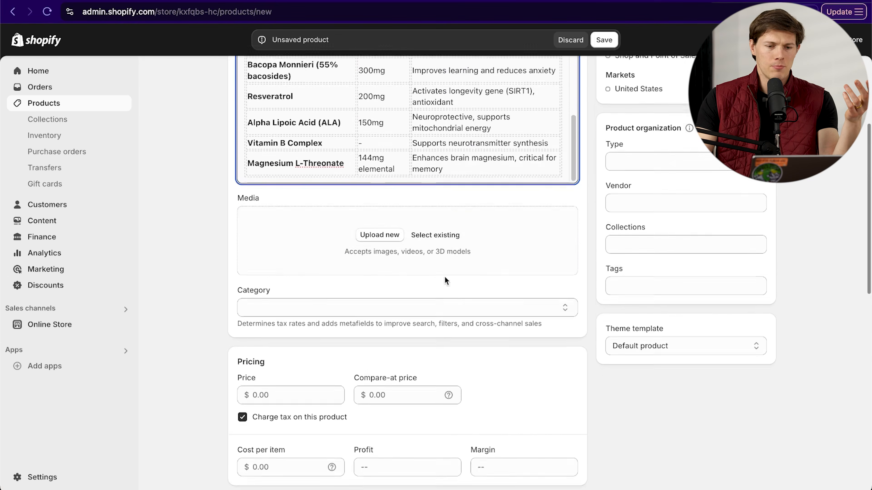
Upload bottle.png, gummies in hand.png, marketing material 1.png and marketing material 2.png as product media, and view the bottle image enlarged.
left_click(377, 258)
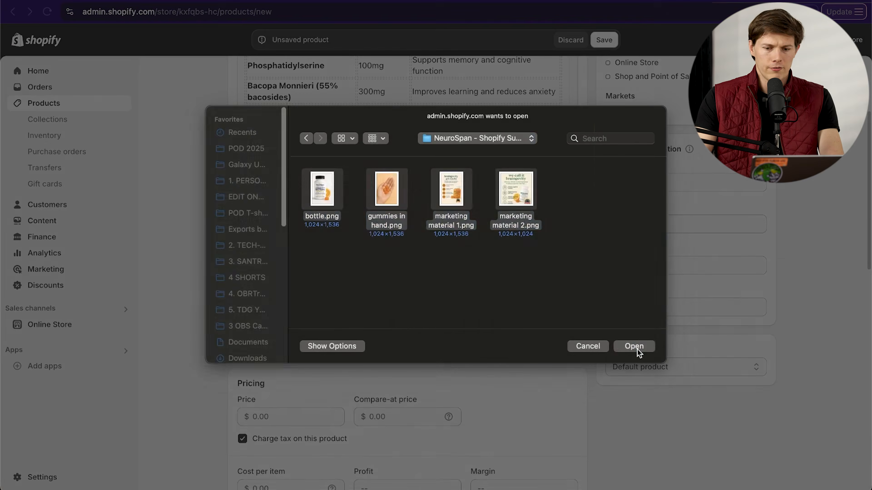
left_click(633, 346)
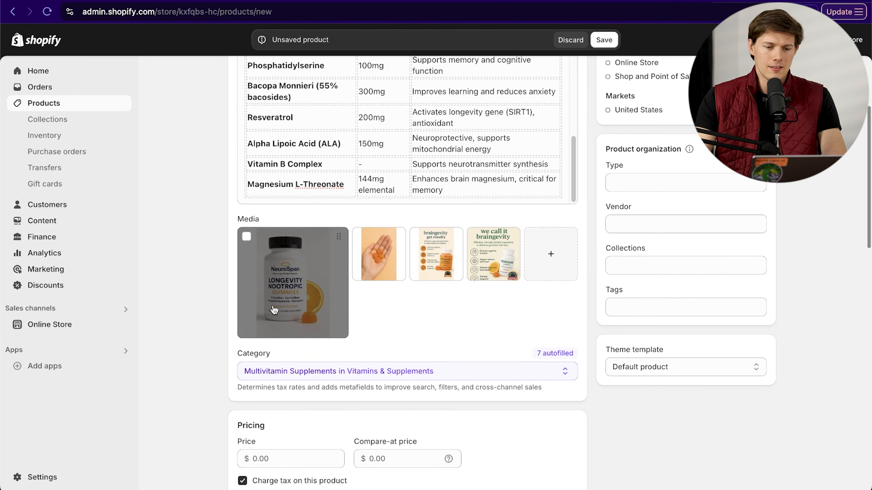
left_click_drag(309, 489, 382, 0)
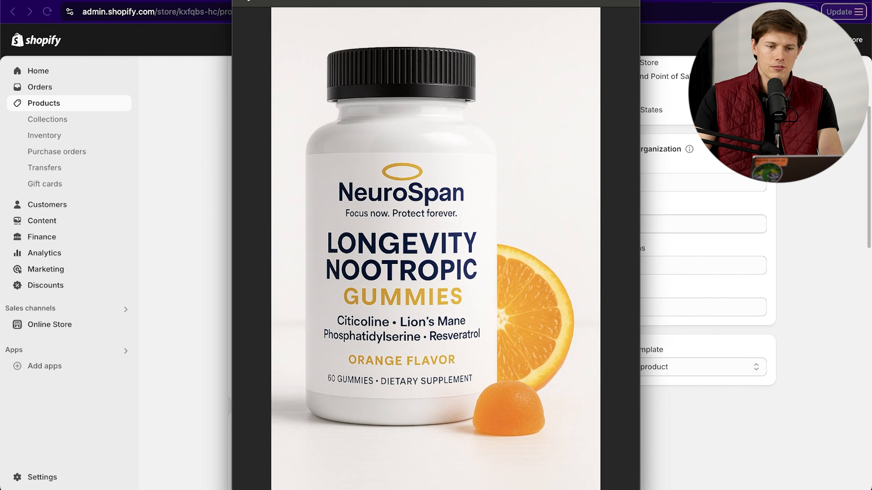
key("Escape")
left_click_drag(484, 261, 492, 321)
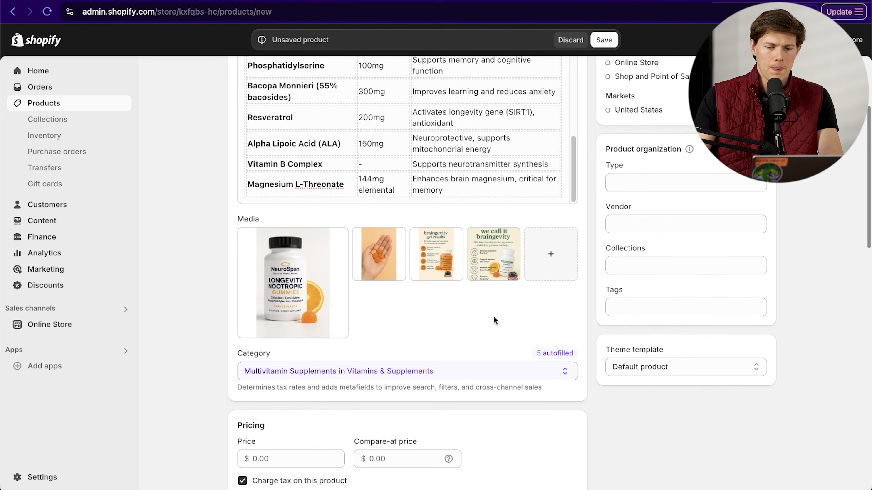
Set the product's price to $23.99 and its compare-at price to $34.99.
scroll(488, 315, "down", 2)
scroll(488, 315, "down", 8)
left_click(256, 157)
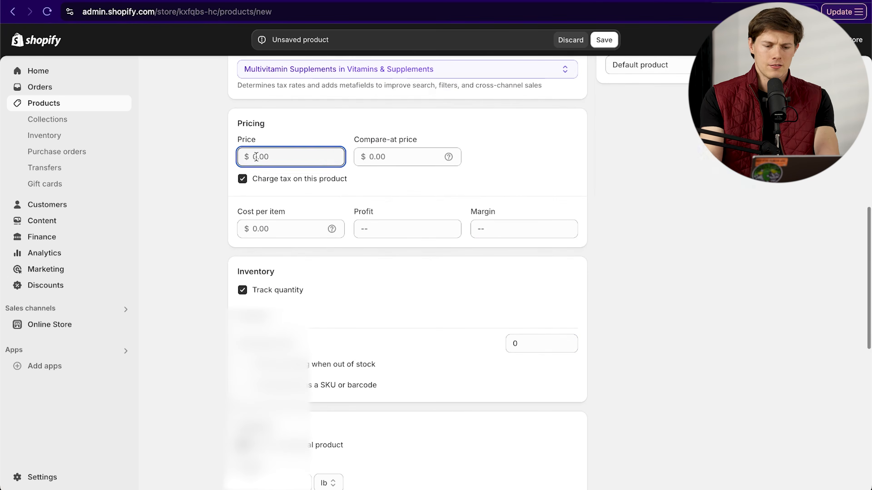
type("23.99")
key("Tab")
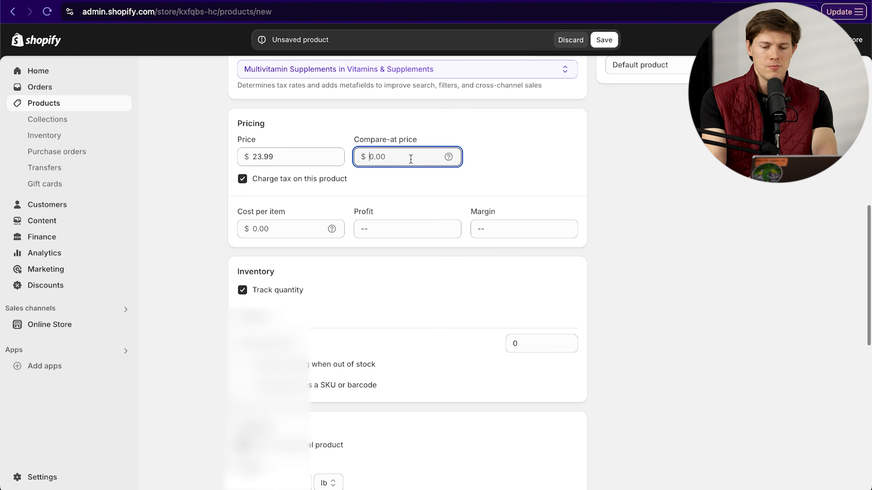
type("34.99")
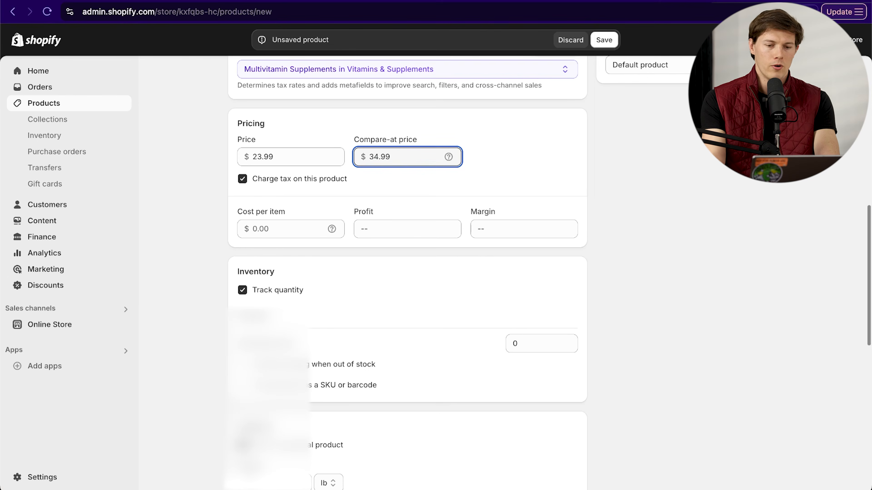
right_click(406, 156)
Set the product's cost per item to $9.47.
left_click(277, 231)
left_click(277, 232)
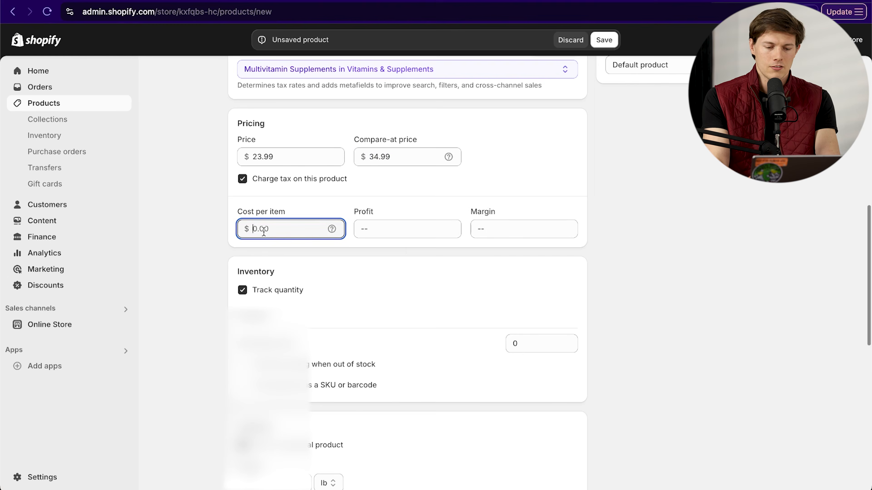
type("9")
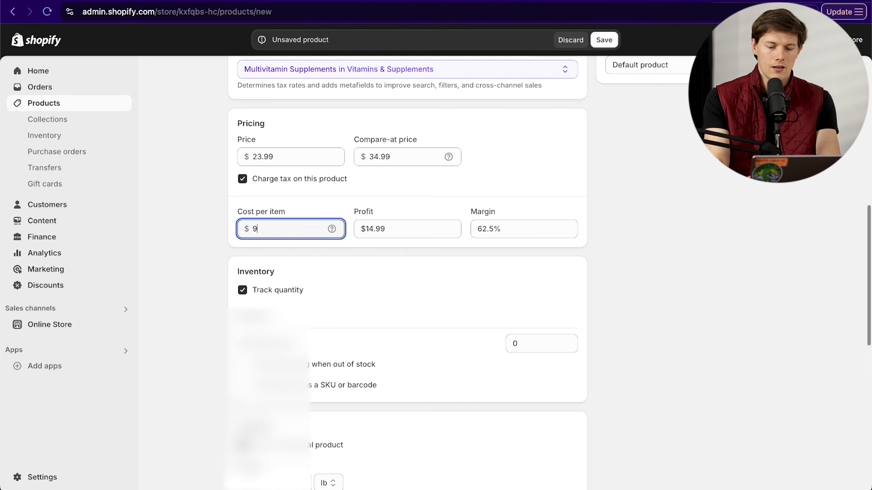
type(".47")
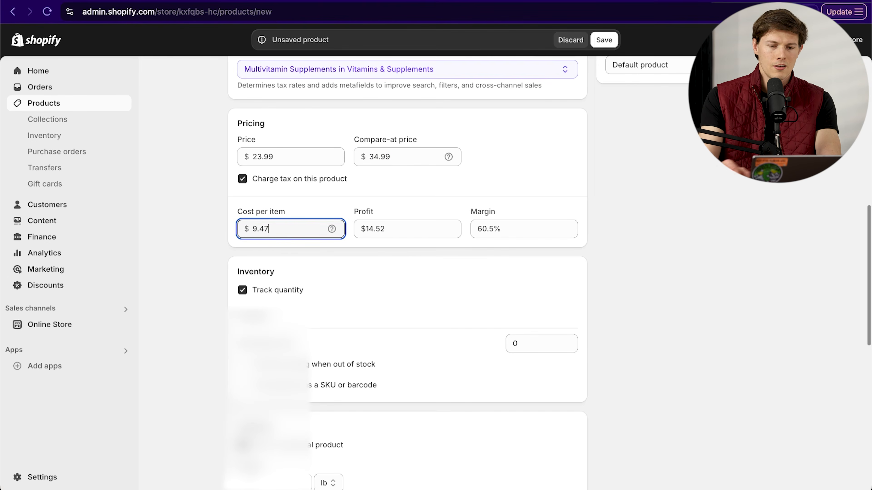
key("Tab")
left_click(463, 214)
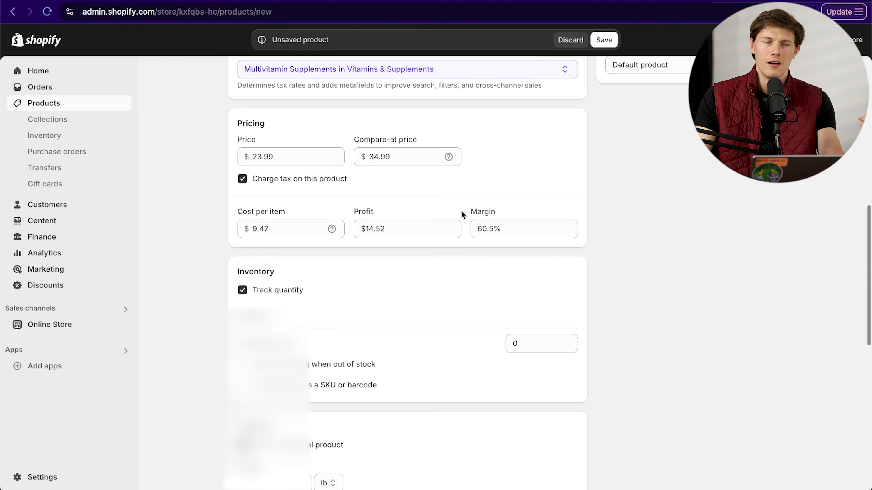
Set the product's available inventory quantity to 500.
scroll(459, 241, "down", 5)
left_click(515, 159)
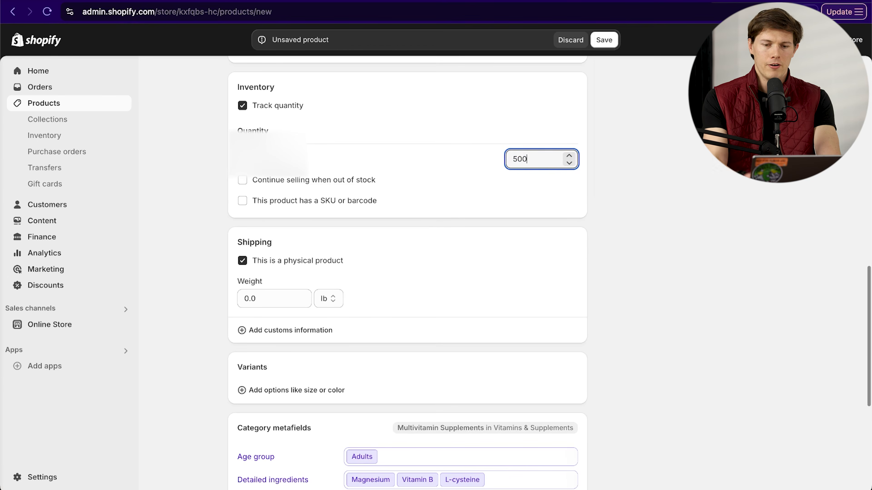
left_click(506, 226)
Set the product's shipping weight to 0.2 lb, keeping pounds as the weight unit.
scroll(506, 226, "down", 1)
left_click(275, 257)
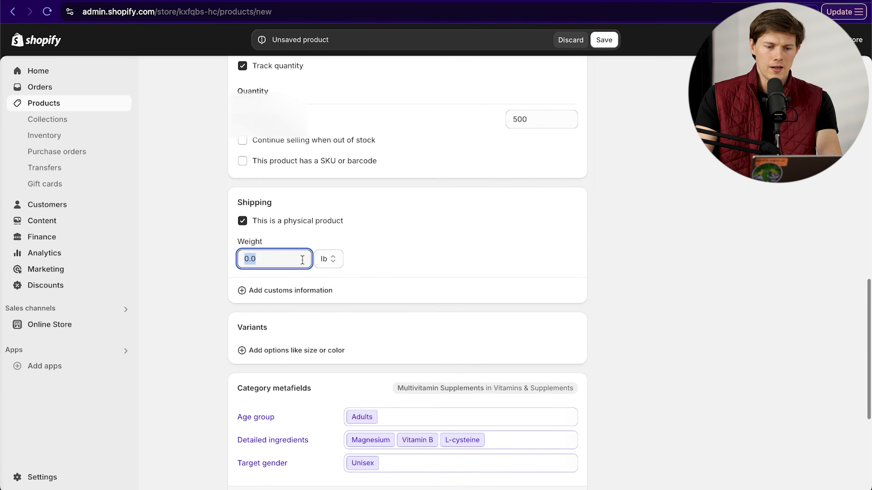
type("0.2")
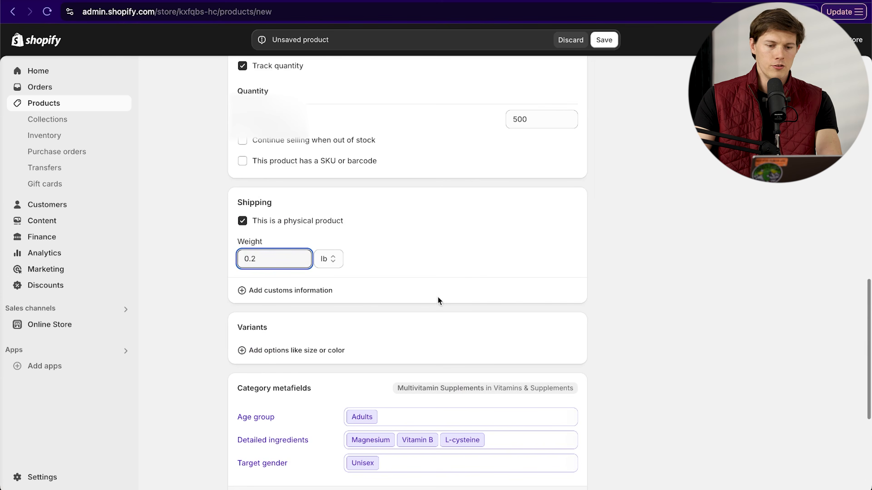
left_click(327, 259)
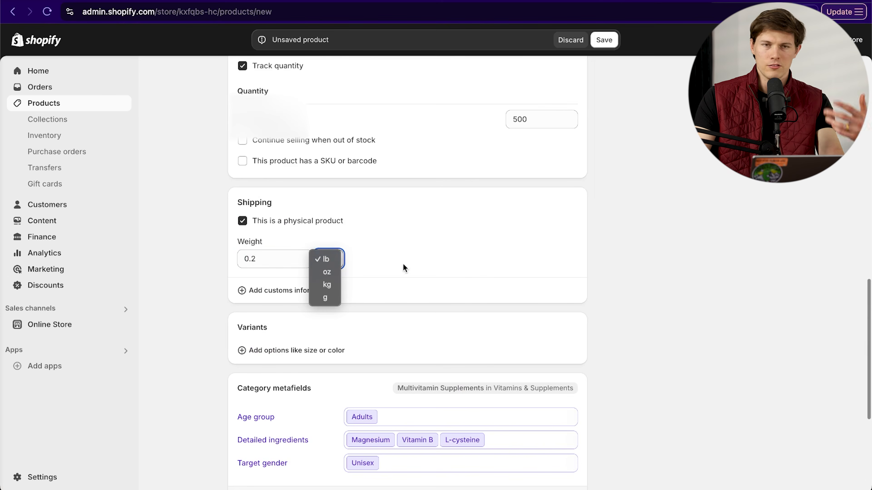
left_click(446, 281)
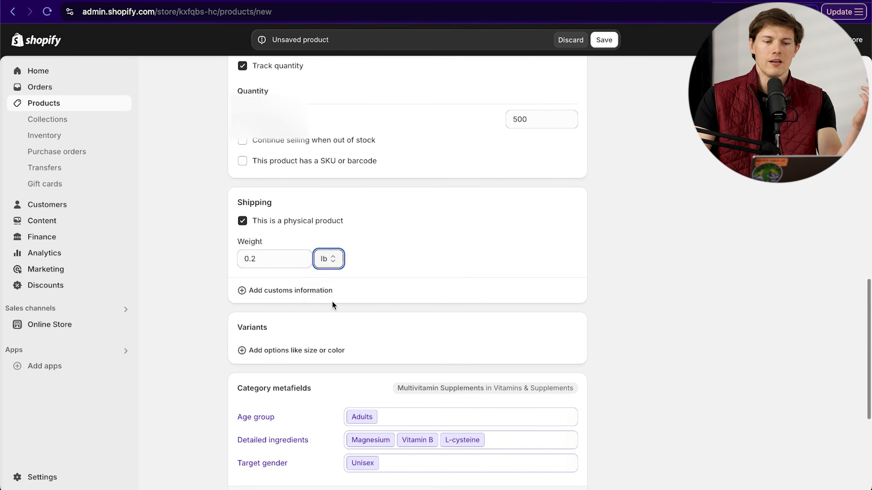
Show the customs information fields for country of origin and Harmonized System code.
left_click(253, 294)
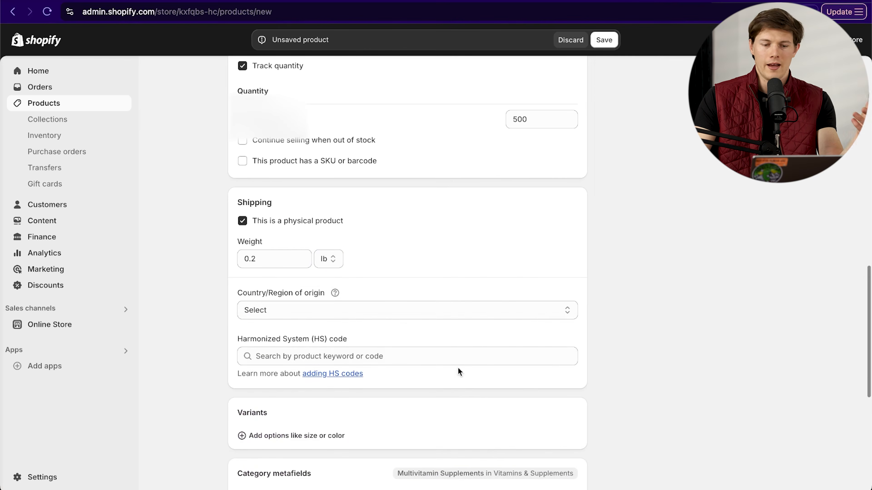
scroll(414, 354, "down", 4)
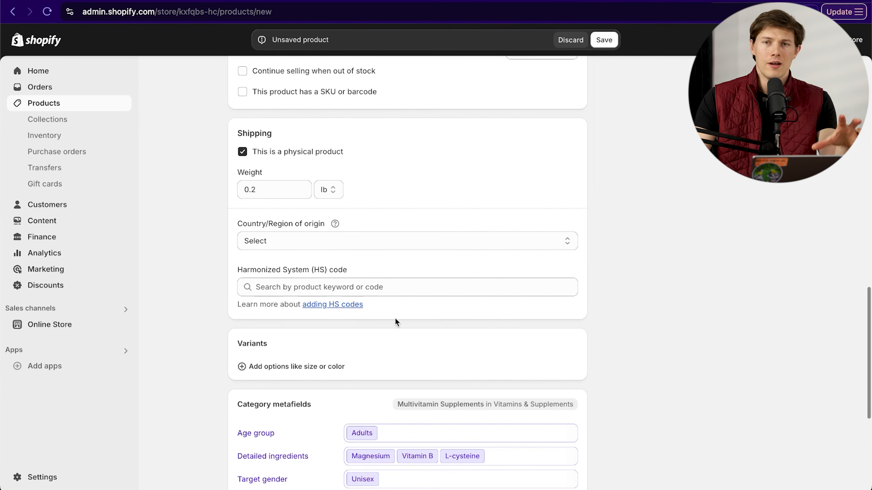
scroll(441, 323, "down", 4)
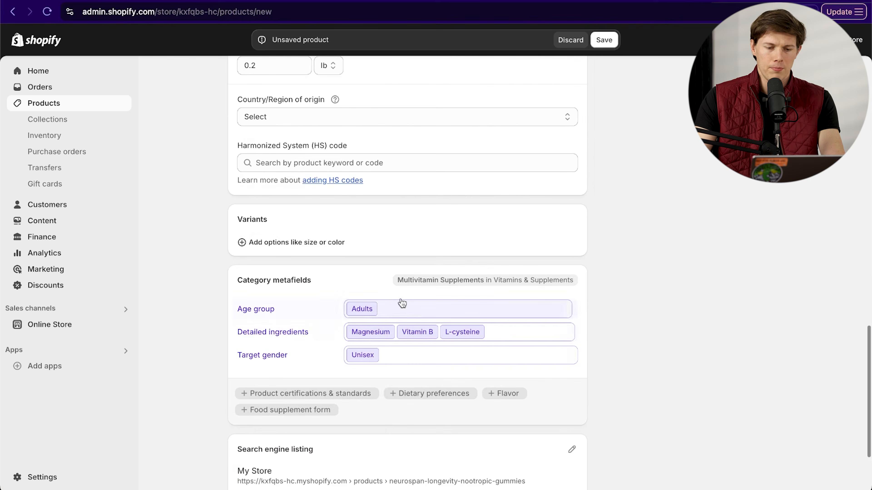
left_click(302, 243)
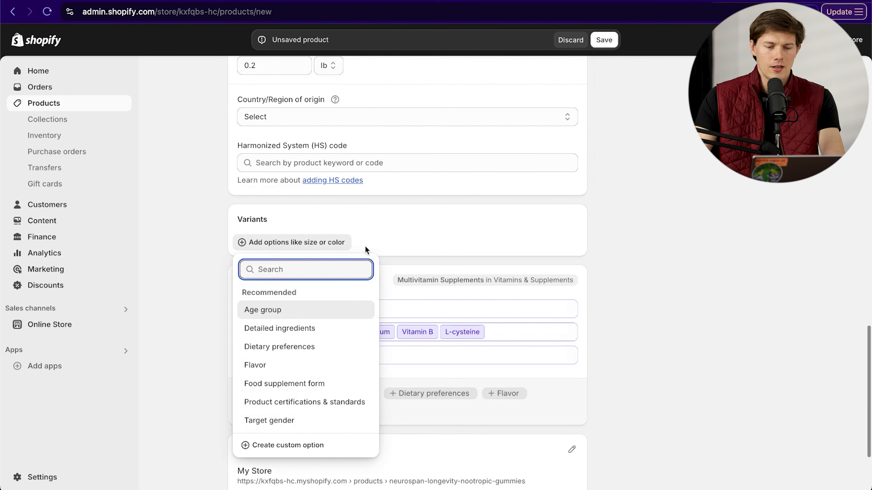
left_click(314, 366)
left_click(325, 288)
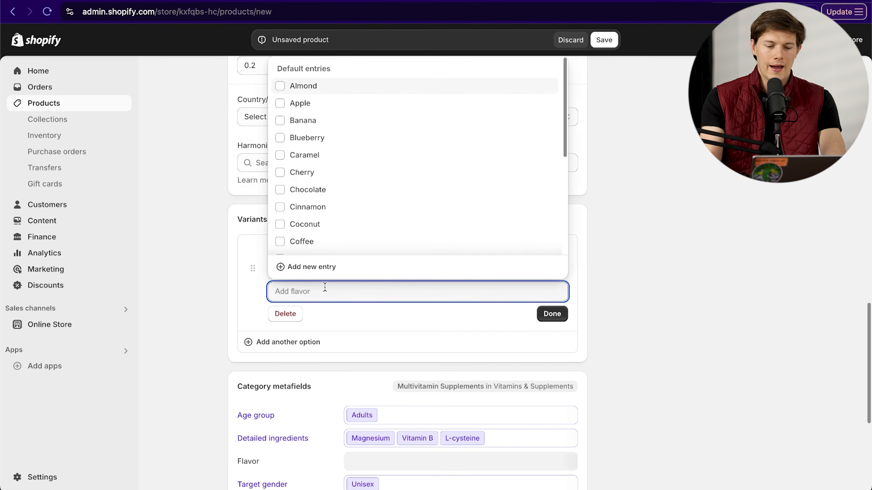
type("Stra")
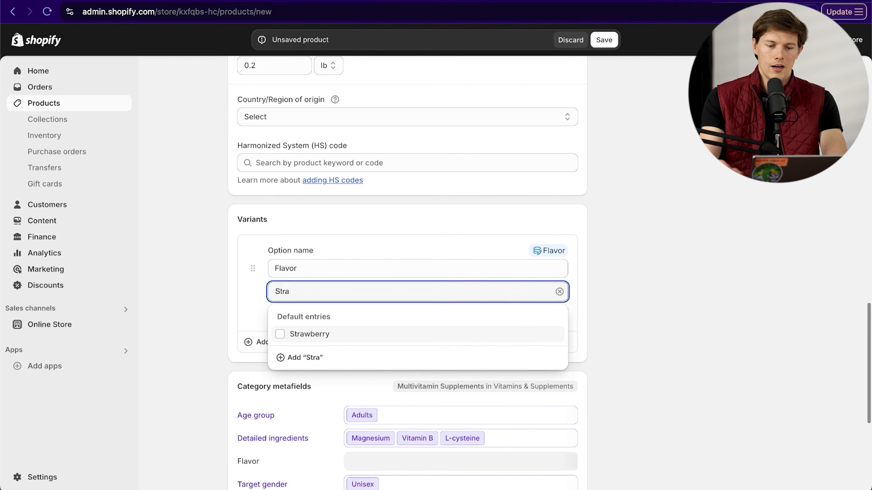
left_click(388, 246)
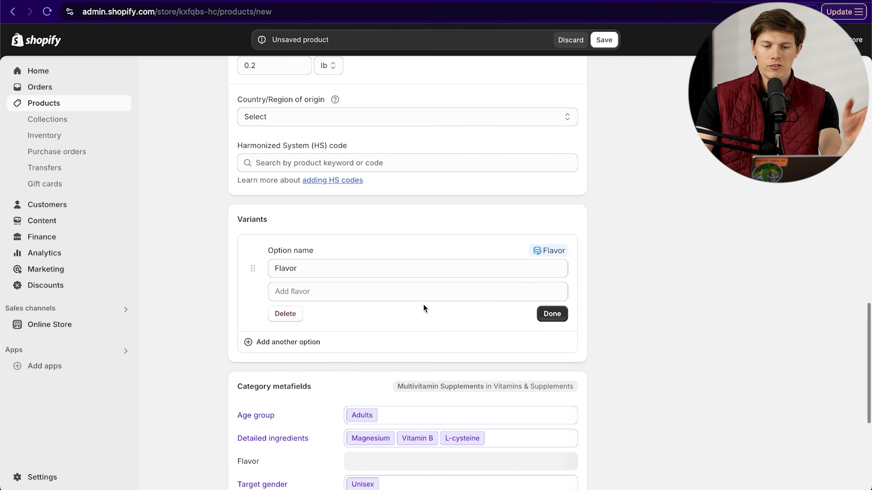
left_click(282, 316)
Review the page title, meta description and URL handle in the product's search engine listing, and save the product.
scroll(446, 284, "up", 20)
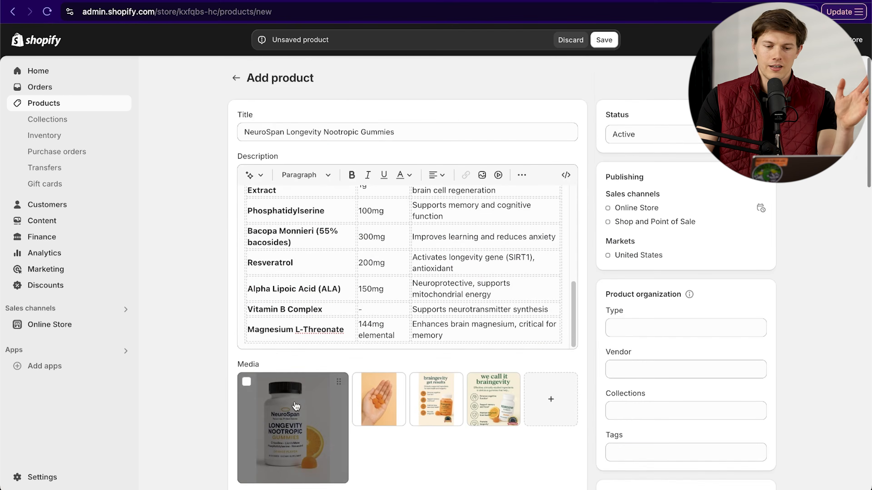
scroll(299, 405, "down", 5)
scroll(521, 244, "down", 10)
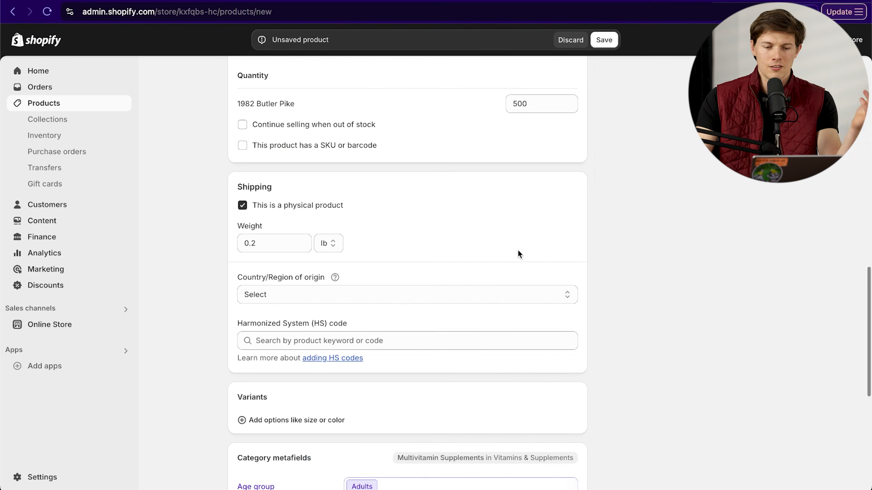
scroll(377, 288, "down", 5)
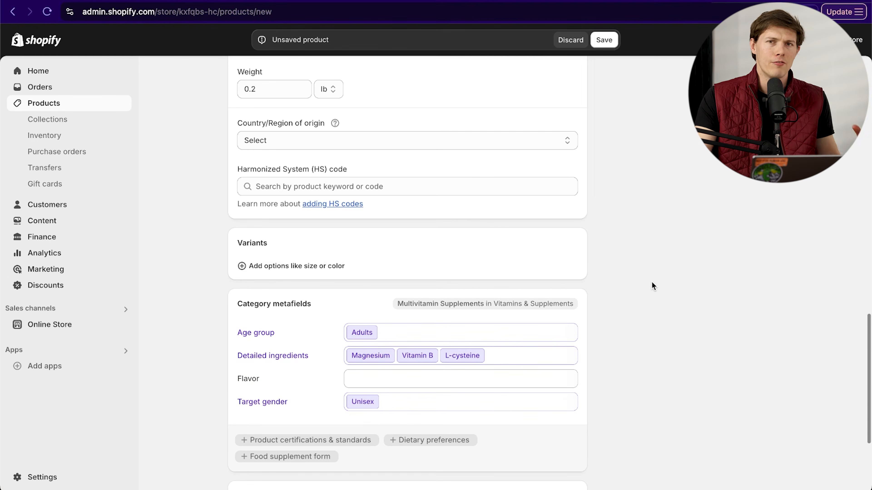
scroll(510, 285, "down", 5)
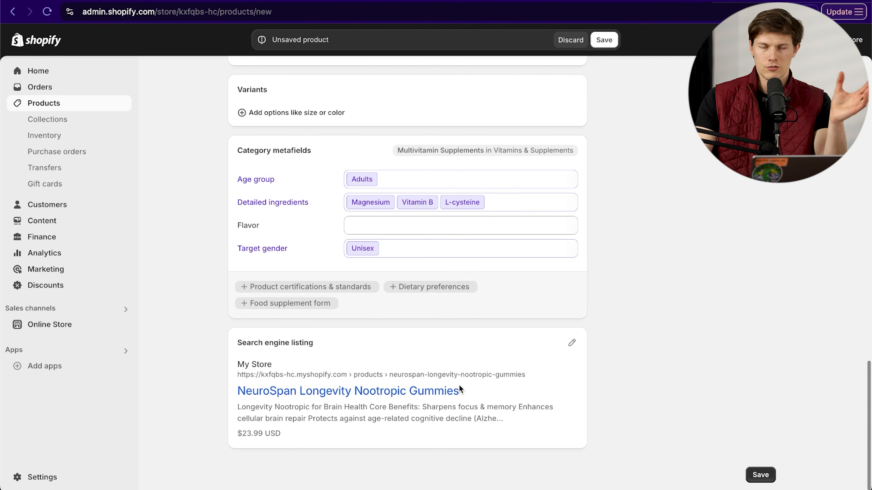
left_click(572, 343)
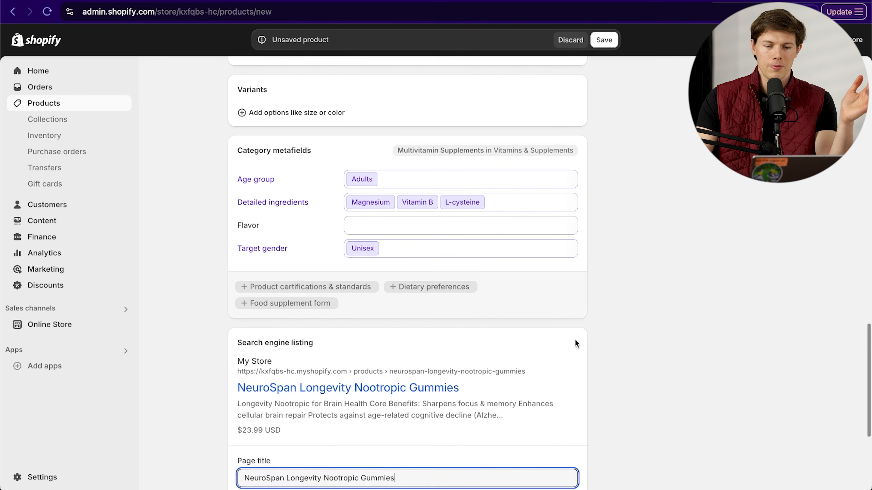
scroll(590, 379, "down", 4)
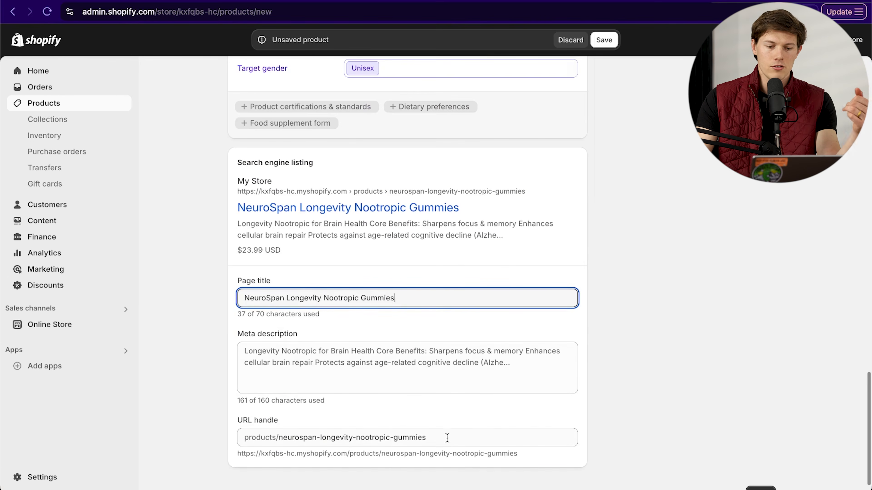
key("ctrl+s")
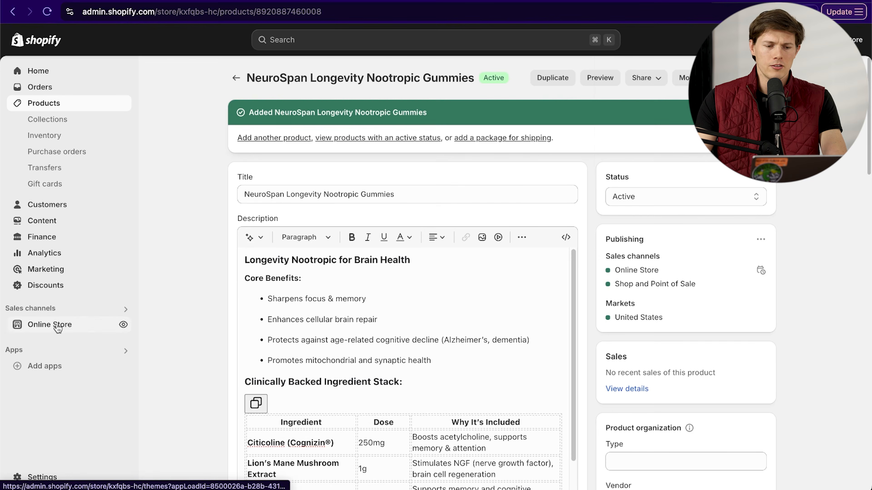
Go from the online store's themes page to the Shopify theme store and show only free themes.
left_click(73, 325)
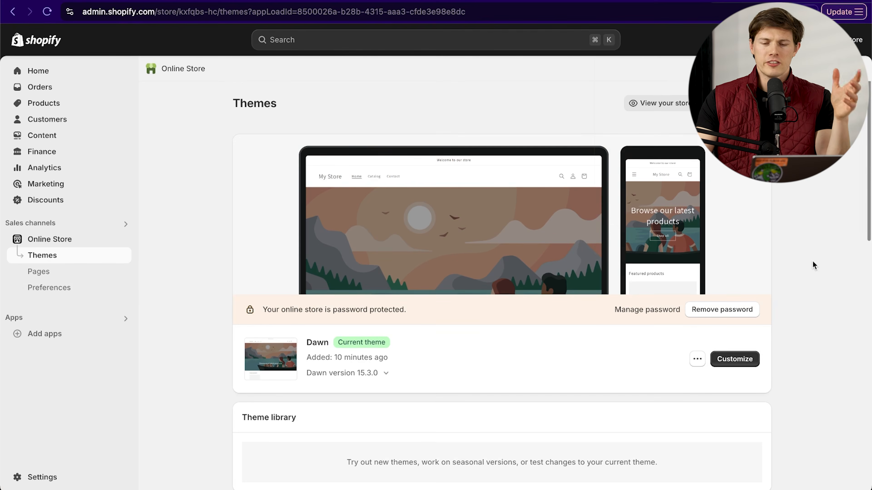
scroll(813, 261, "down", 15)
left_click(667, 382)
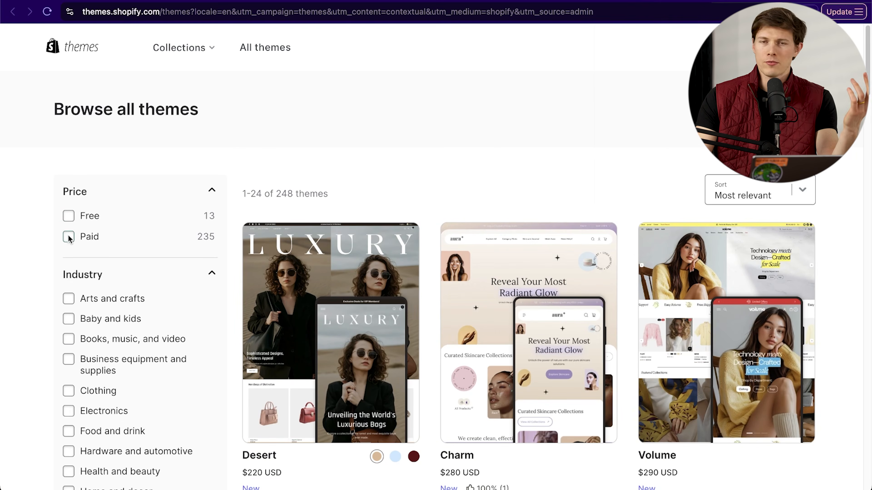
left_click(71, 219)
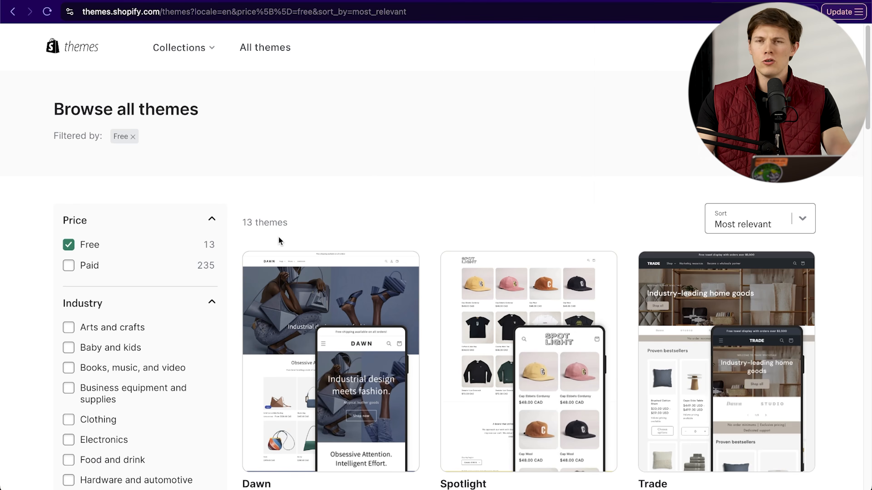
Find the free Origin theme among the results and add it to the store's theme library.
scroll(546, 218, "down", 10)
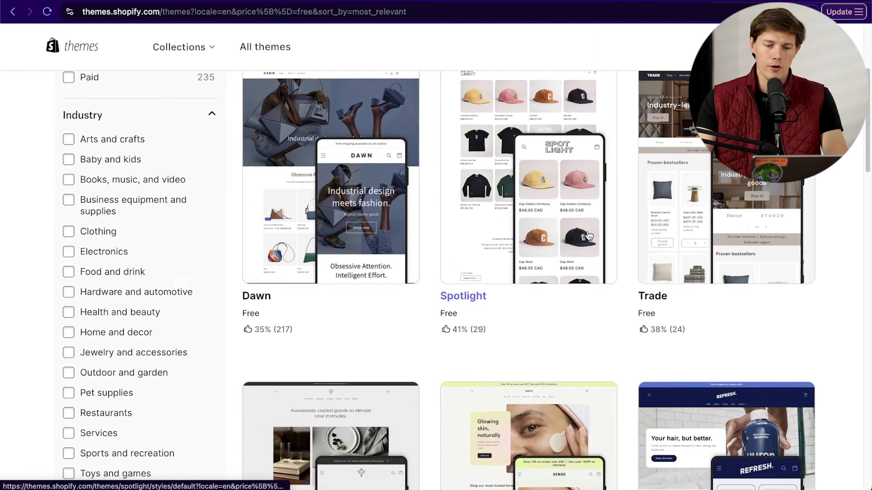
scroll(722, 292, "down", 10)
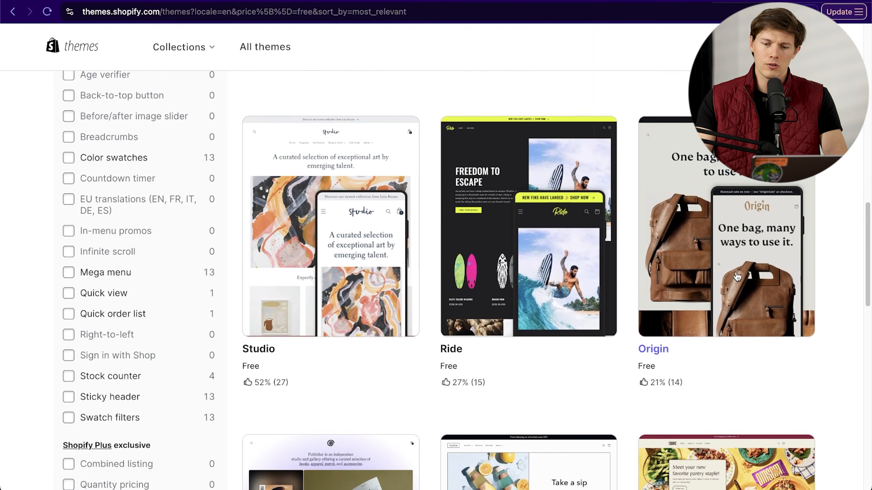
left_click(652, 240)
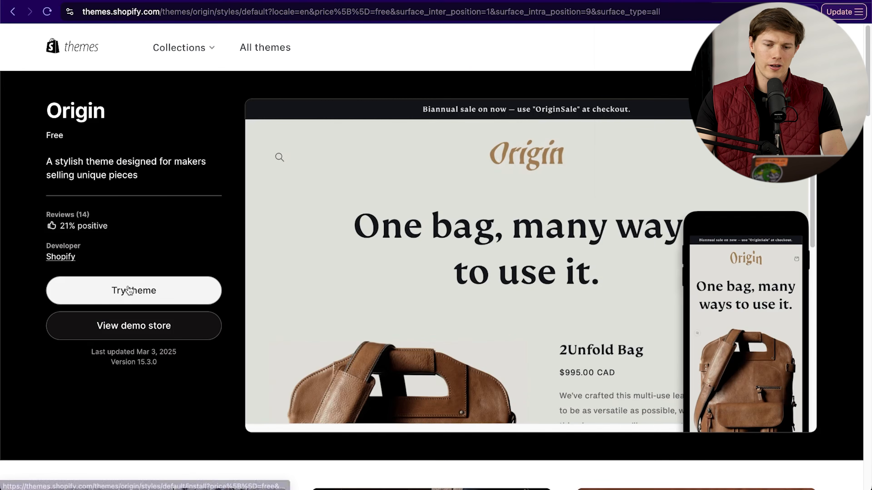
left_click(178, 294)
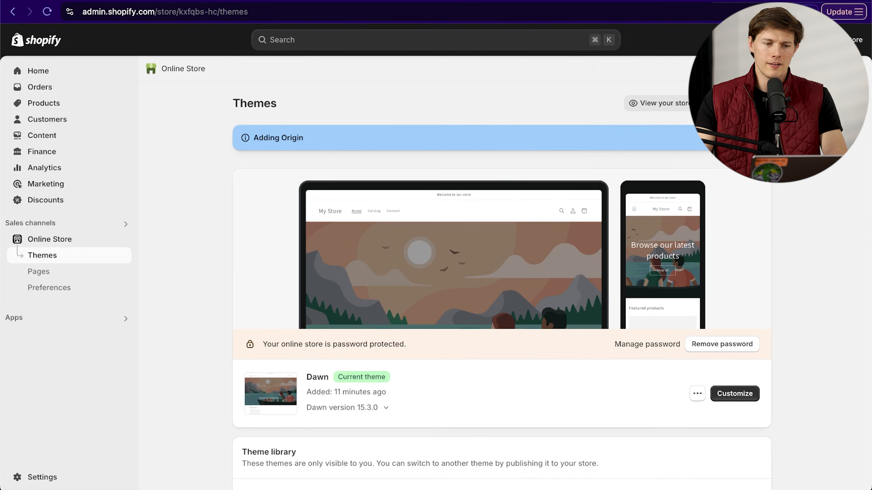
Remove the password protection so that the online store is open to everyone.
scroll(234, 275, "down", 1)
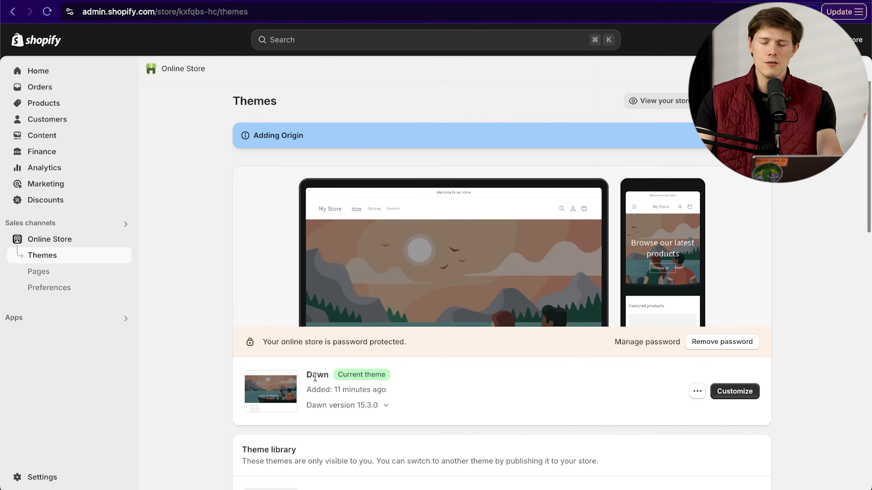
scroll(432, 360, "down", 5)
scroll(531, 328, "down", 1)
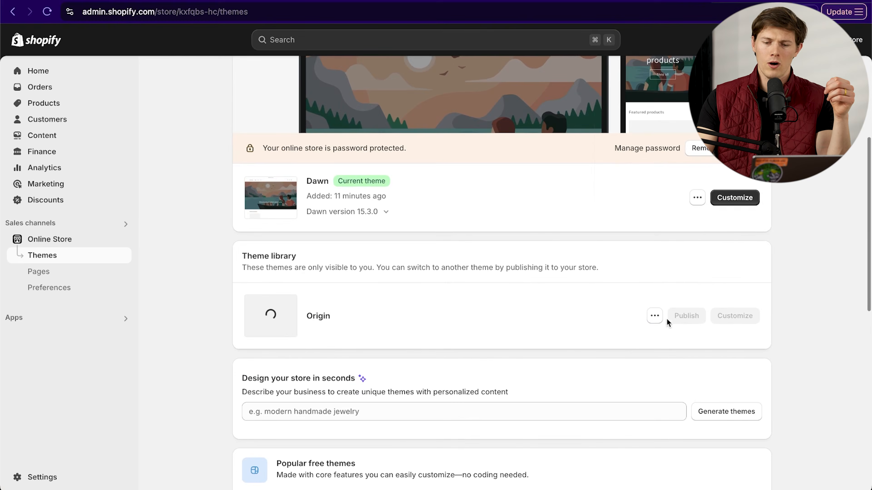
scroll(597, 279, "up", 3)
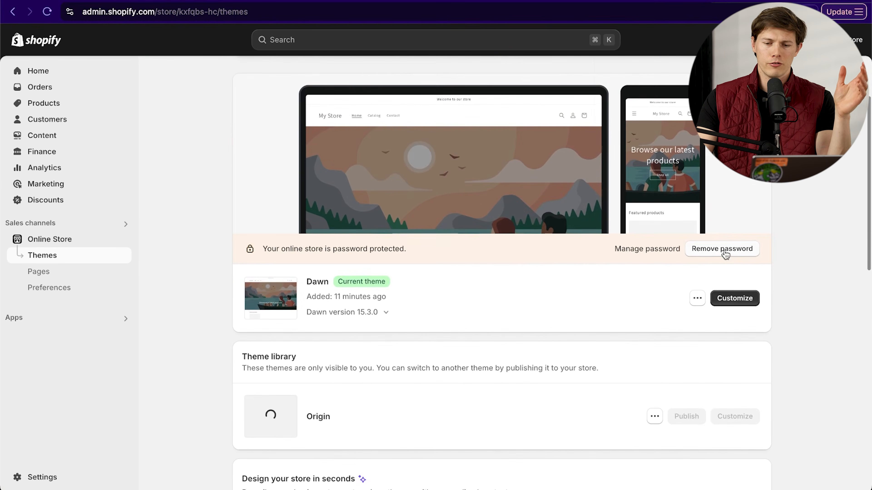
left_click(724, 250)
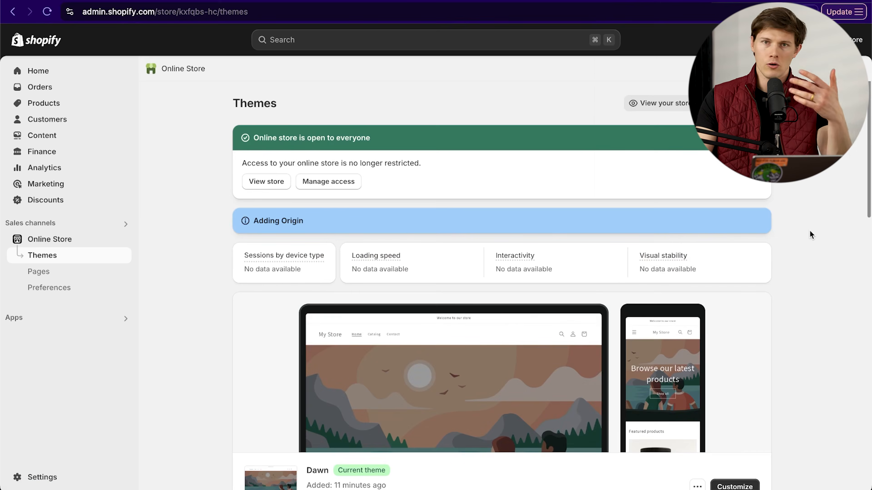
Publish the Origin theme from the theme library as the store's current theme.
scroll(821, 227, "down", 5)
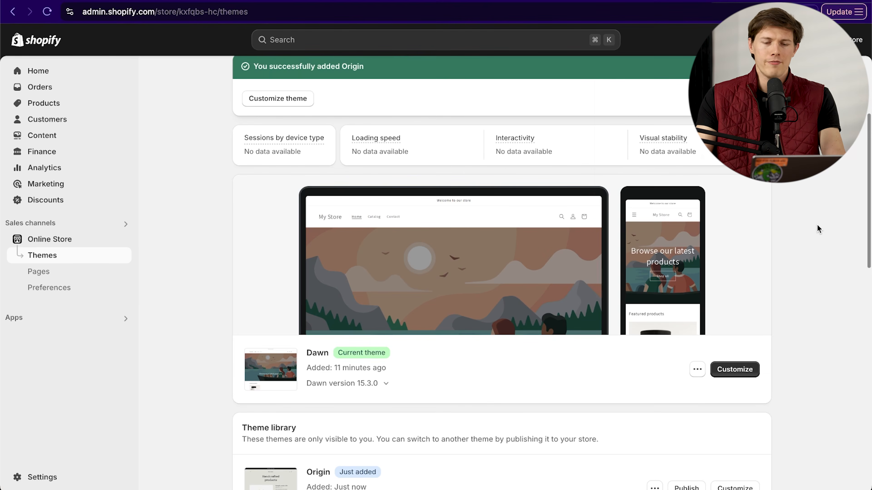
scroll(817, 226, "down", 3)
scroll(819, 228, "down", 3)
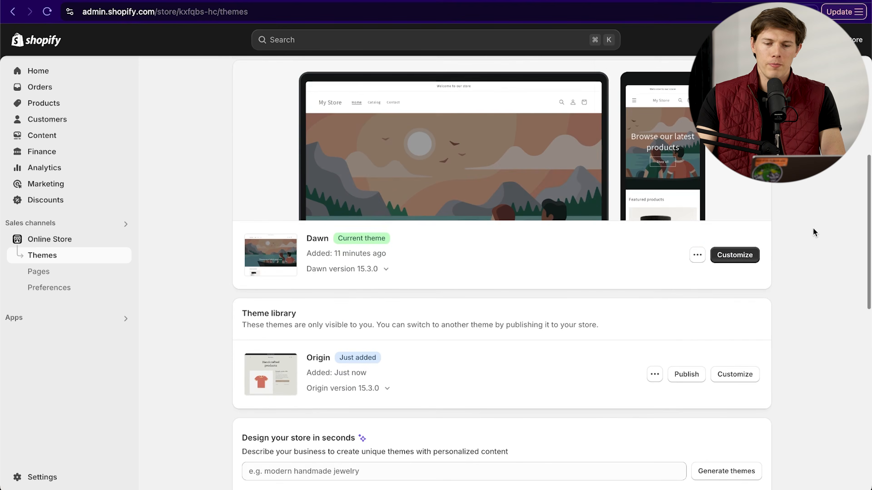
left_click(688, 375)
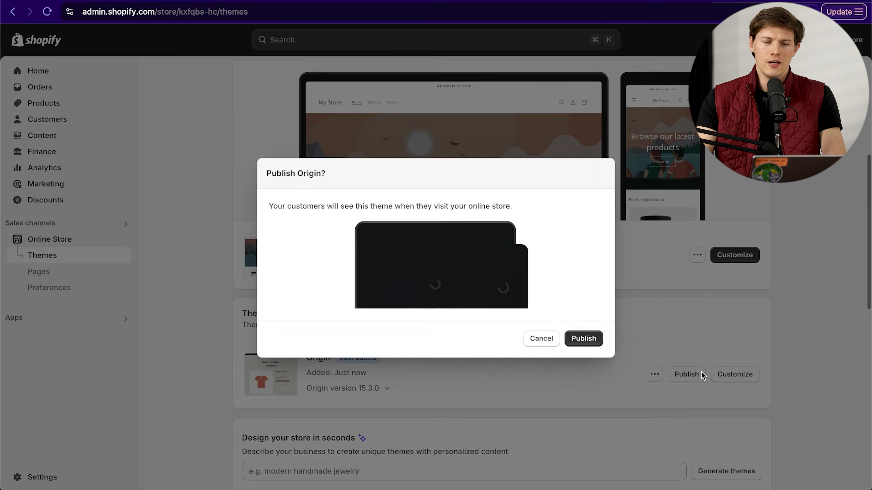
left_click(590, 337)
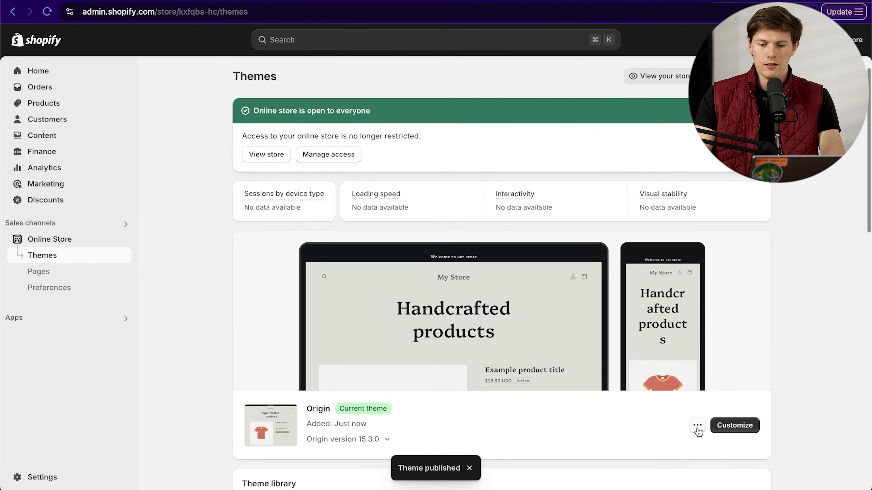
Open the published Origin theme in the theme editor for customizing.
left_click(697, 426)
left_click(662, 436)
left_click(746, 427)
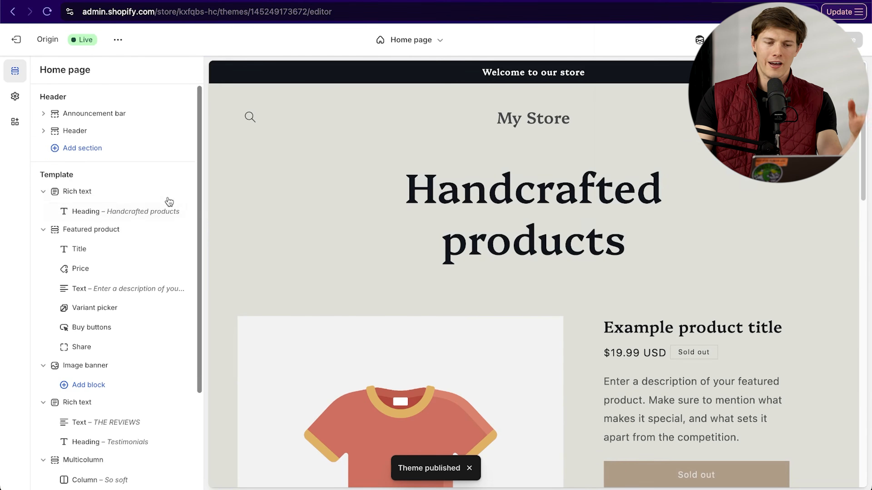
Examine the home page preview and its list of sections from the header down to the Testimonials area.
scroll(550, 286, "down", 5)
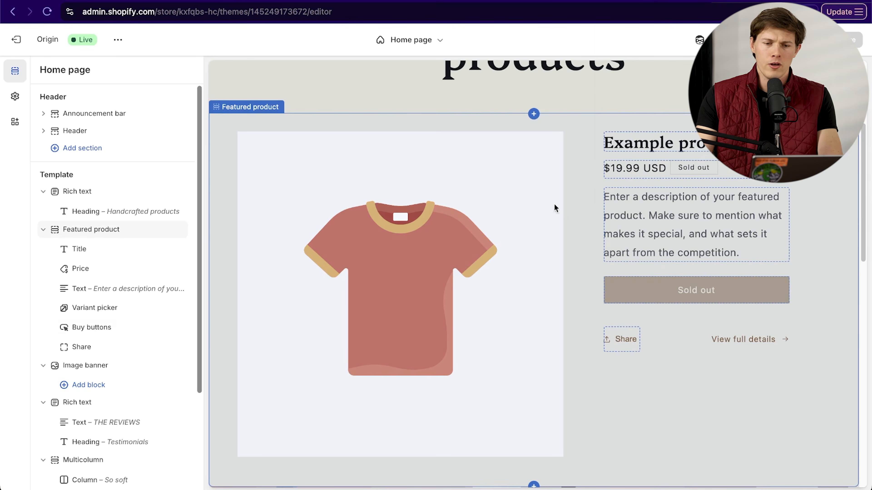
scroll(605, 257, "up", 5)
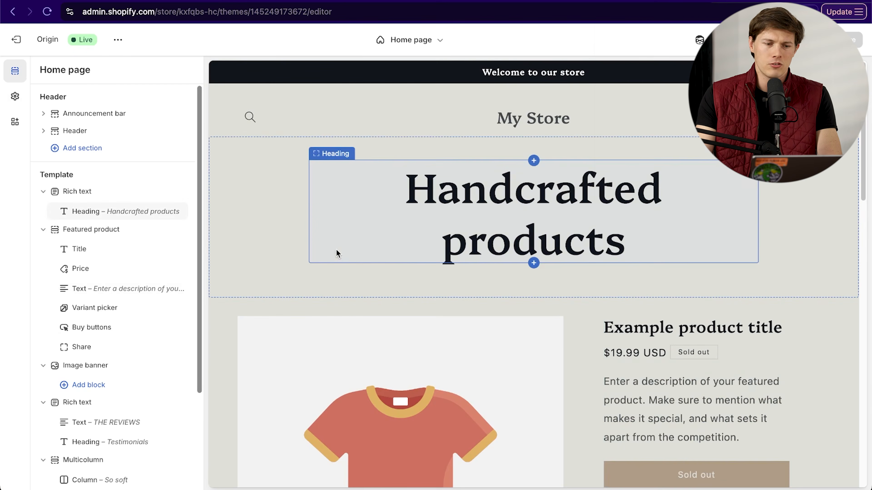
scroll(570, 283, "down", 7)
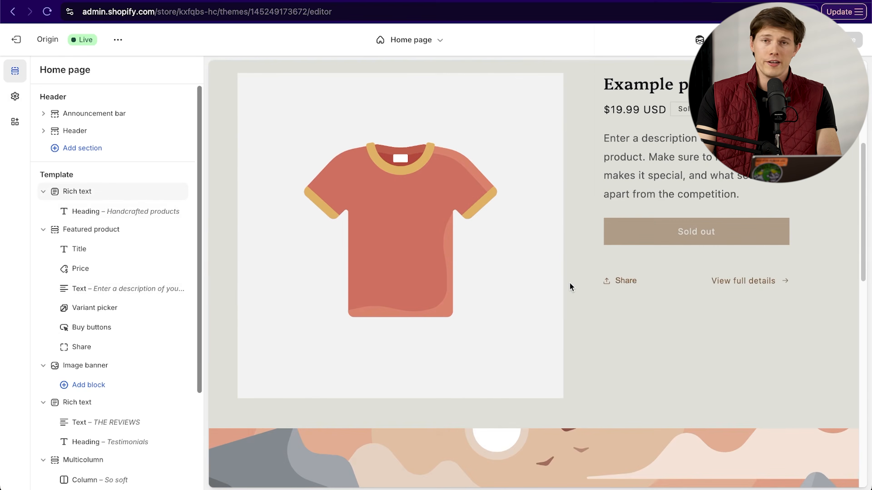
scroll(584, 275, "down", 2)
scroll(575, 279, "up", 7)
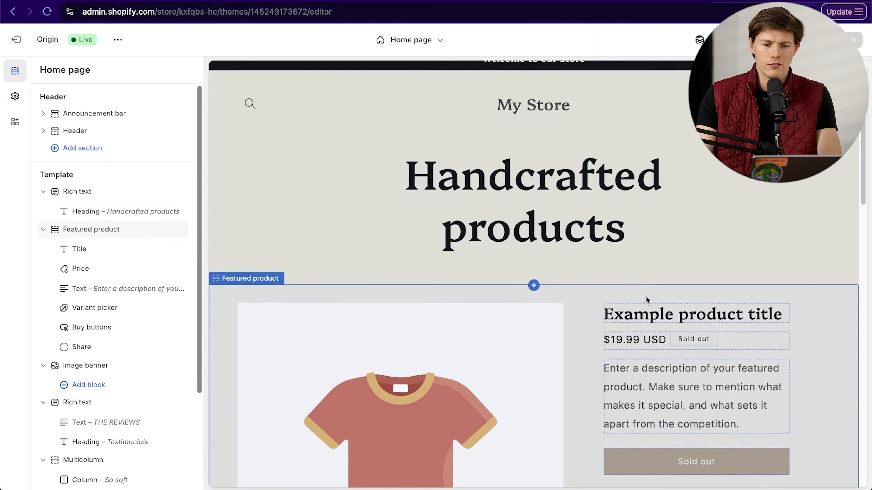
scroll(501, 276, "down", 5)
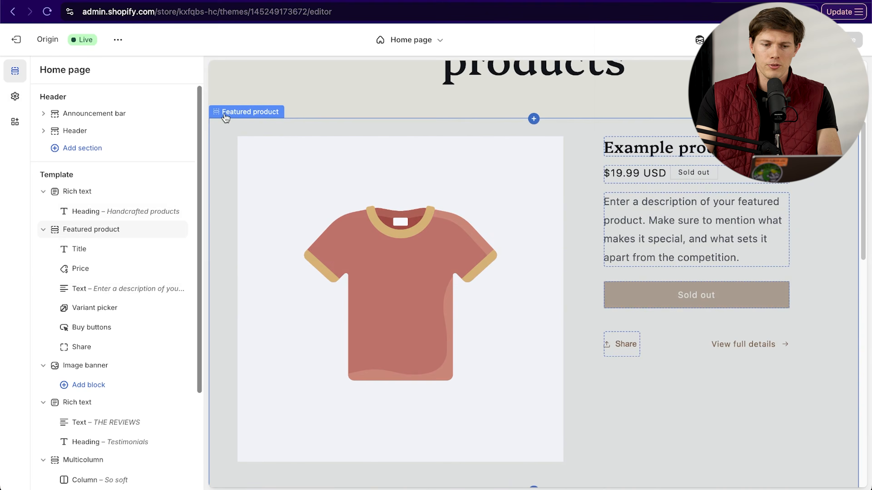
scroll(198, 231, "down", 4)
scroll(223, 251, "down", 5)
scroll(232, 258, "down", 6)
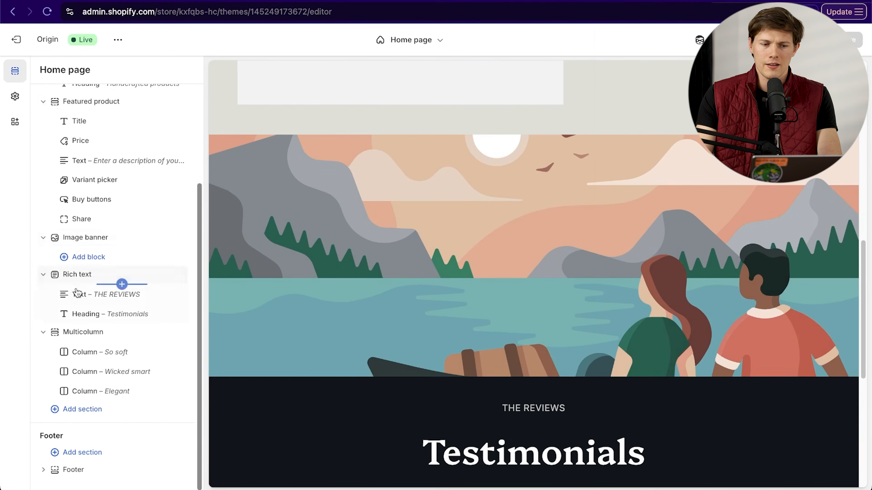
scroll(103, 282, "up", 4)
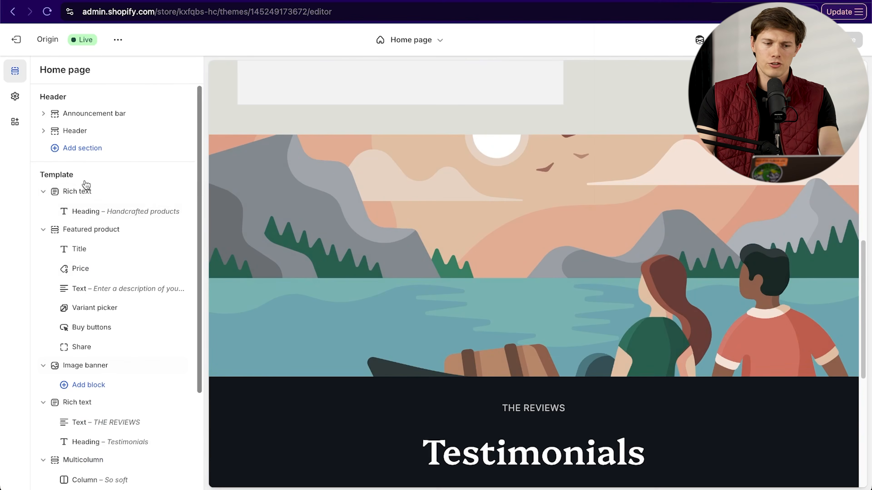
Collapse all the template sections in the home page's section list.
left_click(42, 191)
left_click(43, 210)
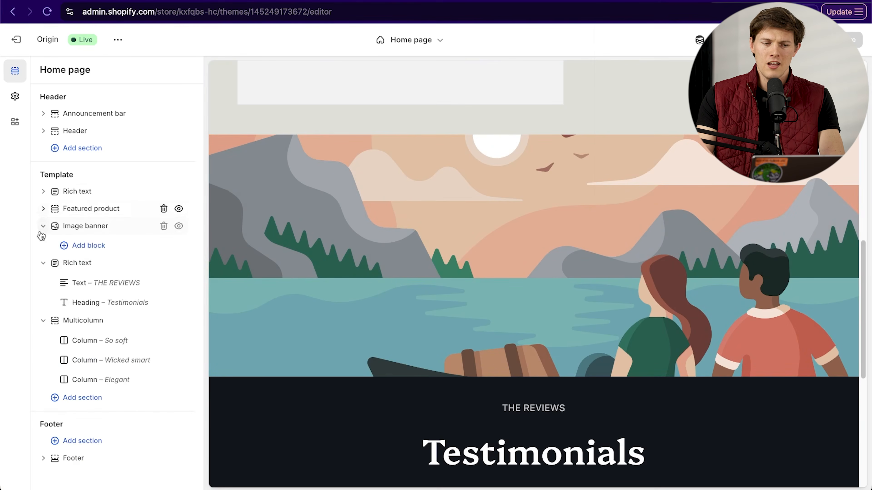
left_click(41, 230)
left_click(42, 244)
left_click(42, 261)
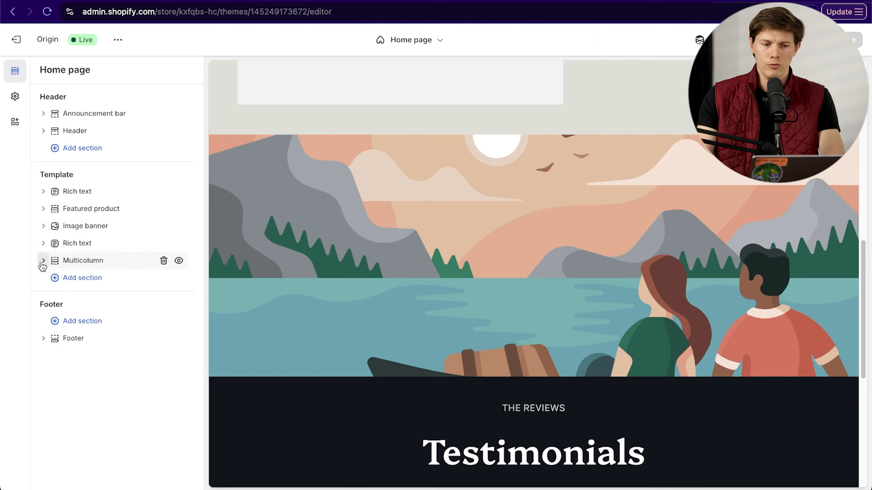
Examine the settings of the Image banner and Featured product sections and where they sit on the home page.
left_click(92, 226)
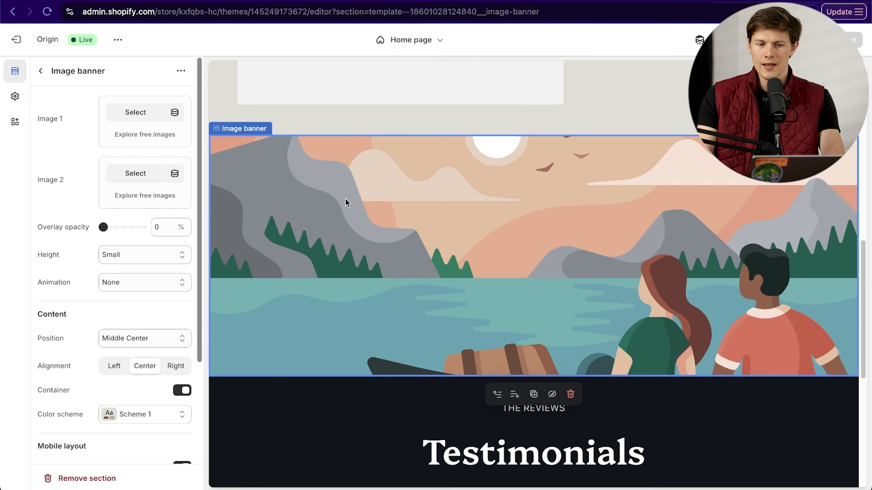
left_click(40, 72)
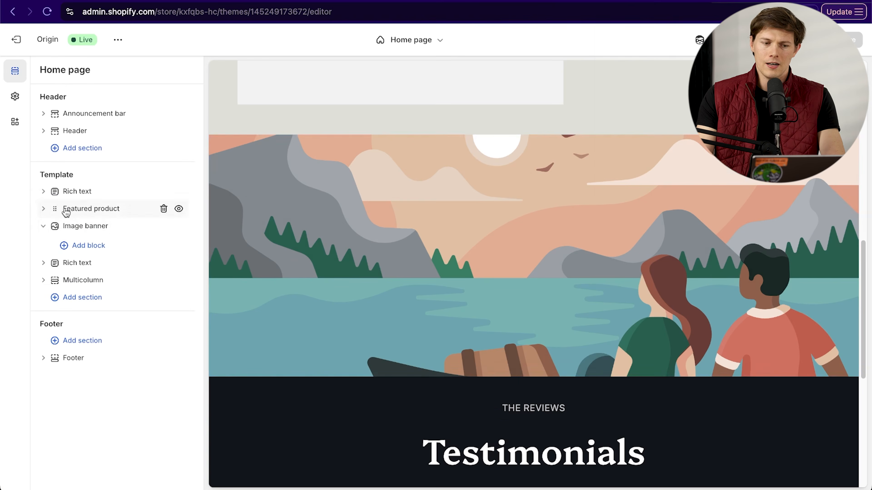
scroll(530, 282, "up", 15)
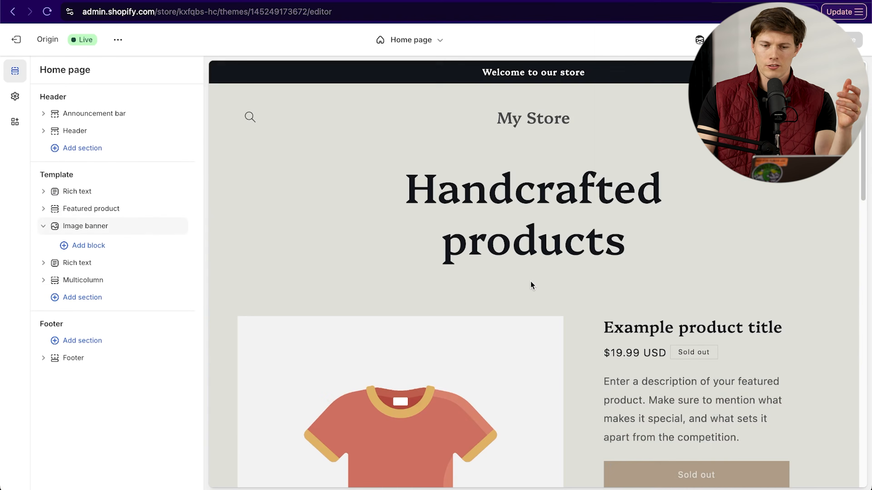
scroll(613, 319, "down", 5)
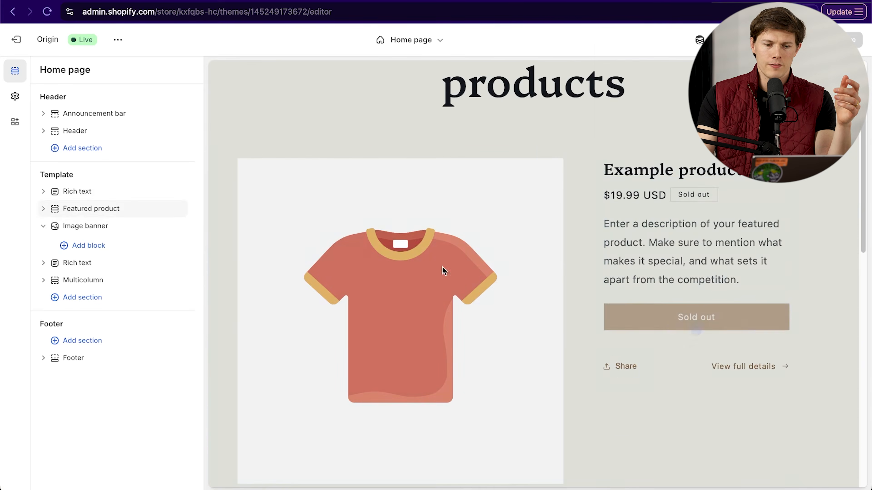
left_click(78, 210)
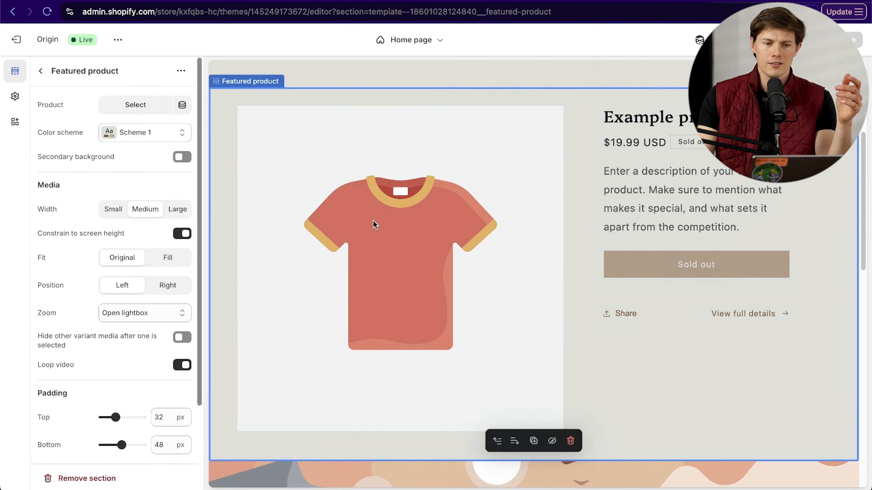
scroll(395, 213, "down", 4)
scroll(644, 196, "down", 6)
scroll(638, 205, "up", 12)
left_click(43, 71)
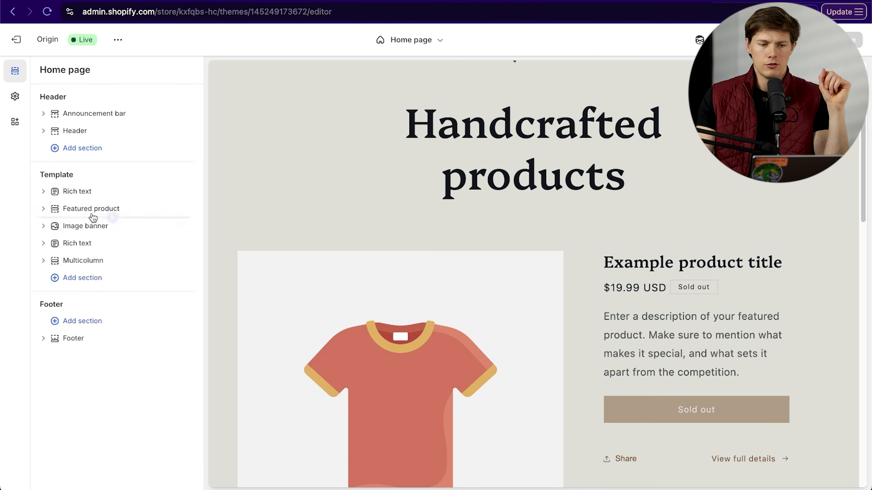
Assign the NeuroSpan Longevity Nootropic Gummies to the Featured product section and apply color scheme Scheme 2 to it.
left_click(90, 209)
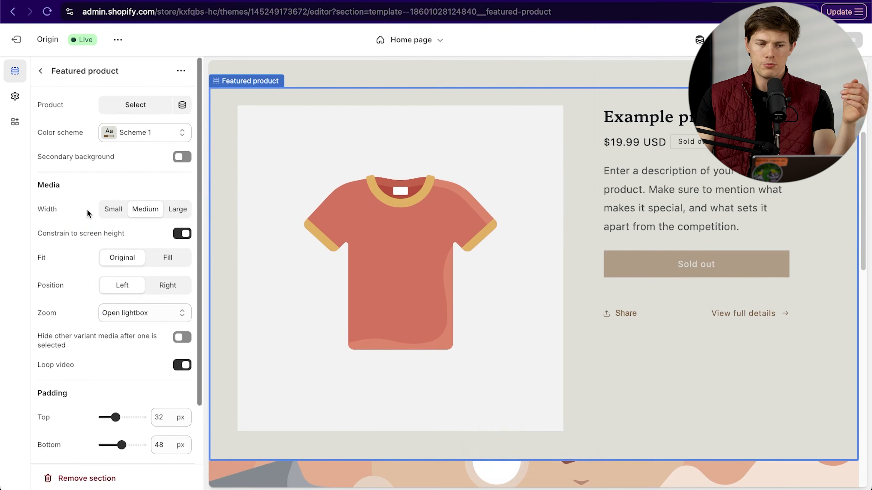
left_click(147, 105)
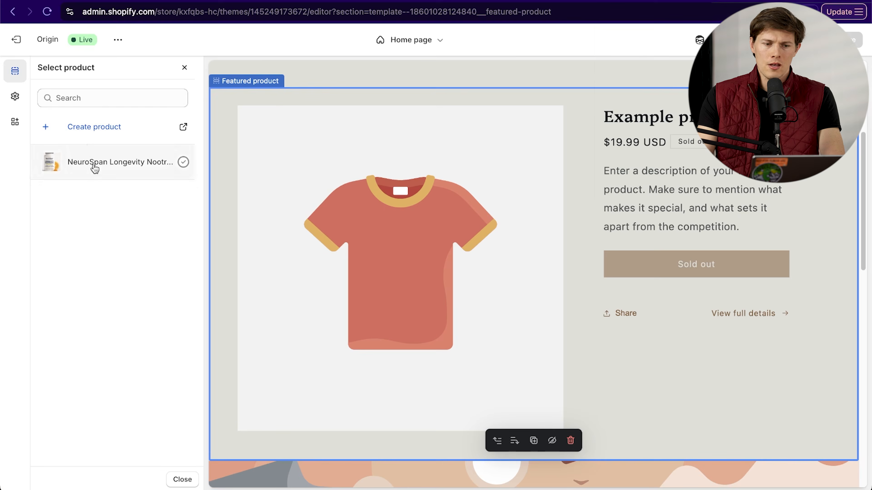
left_click(93, 164)
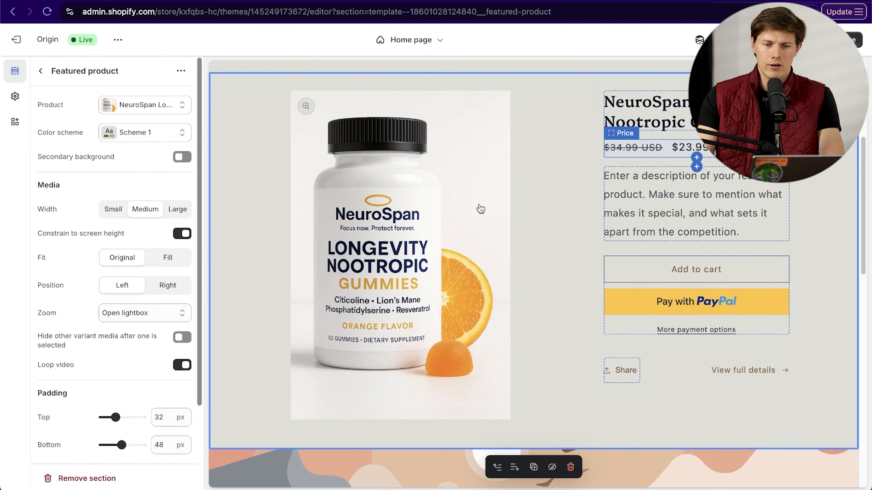
left_click(126, 139)
left_click(141, 194)
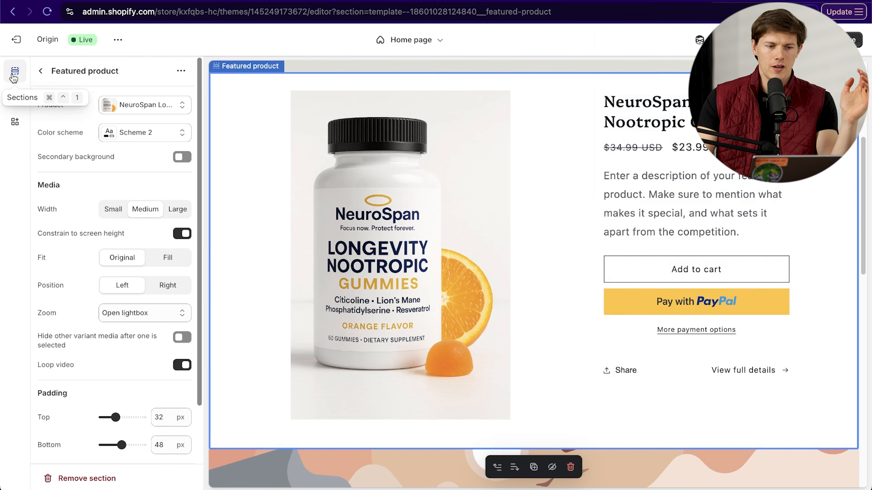
left_click(39, 72)
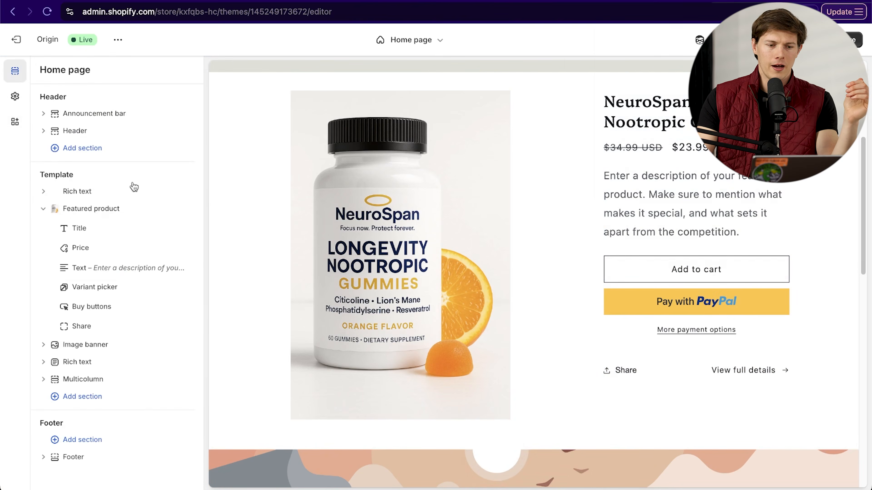
Set the background color of Scheme 2 to #F2F0EE in the theme's color settings and return to the home page sections.
mouse_move(77, 124)
left_click(15, 96)
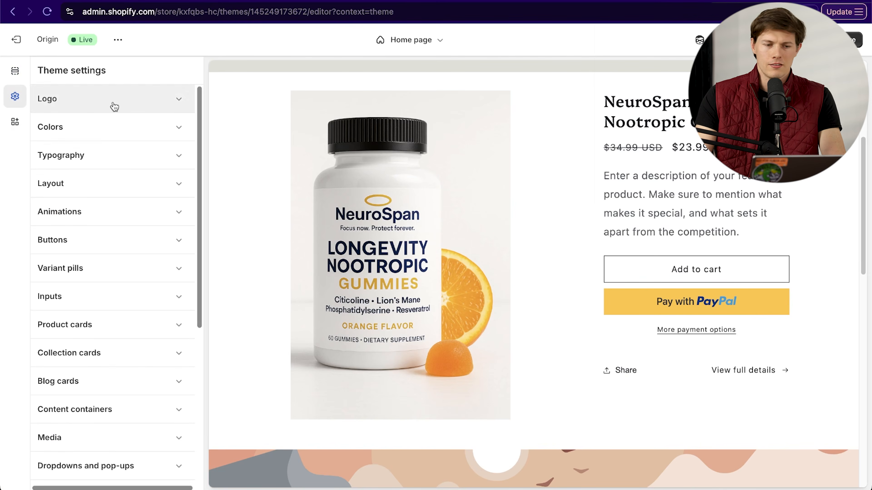
left_click(120, 129)
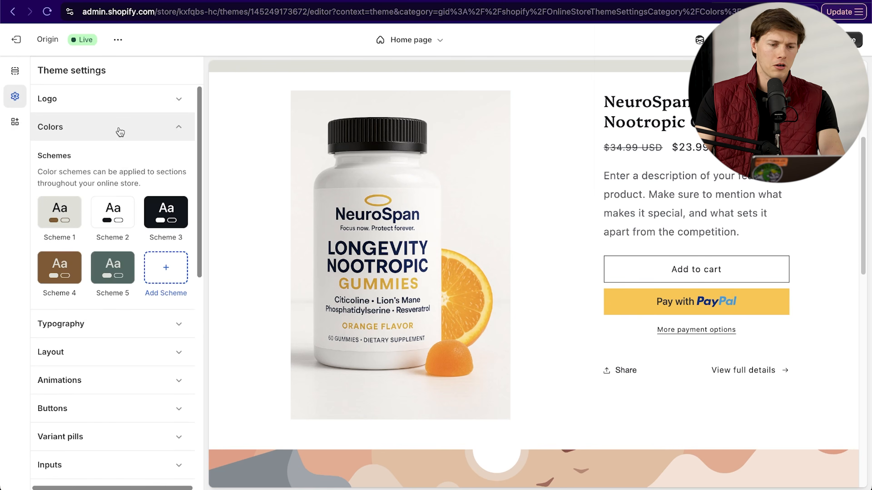
left_click(118, 210)
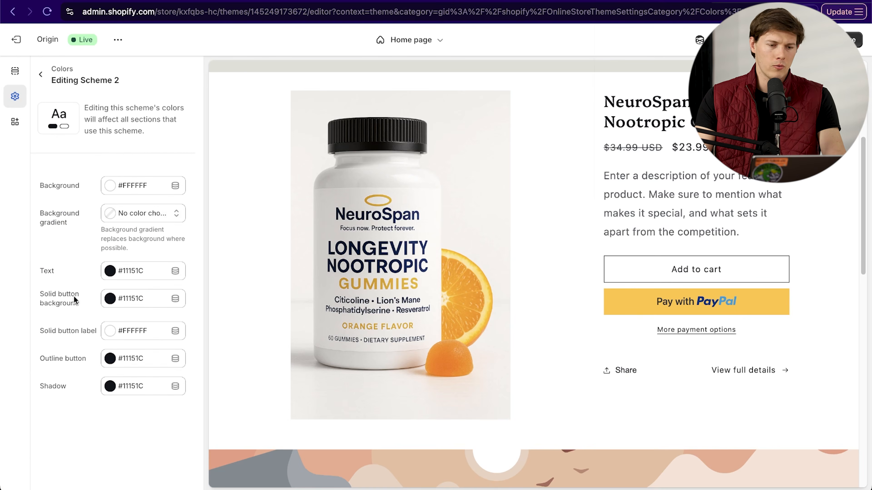
left_click(114, 192)
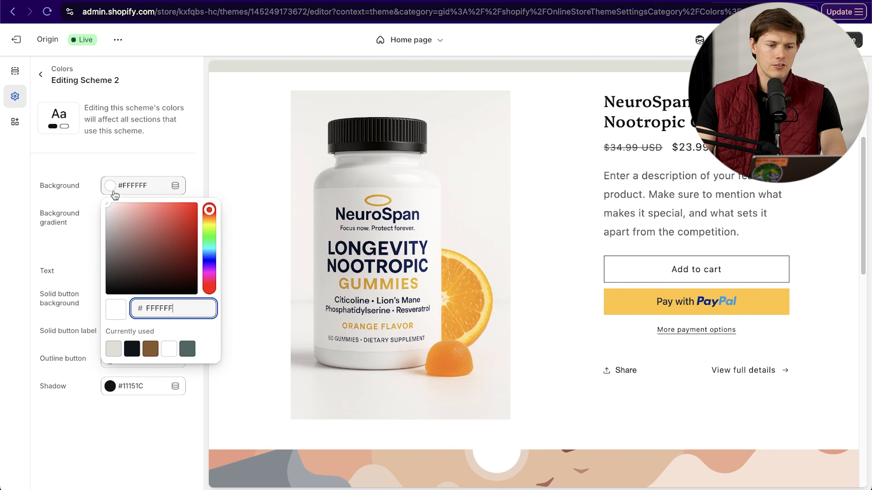
left_click_drag(180, 308, 108, 300)
type("F2F0EE")
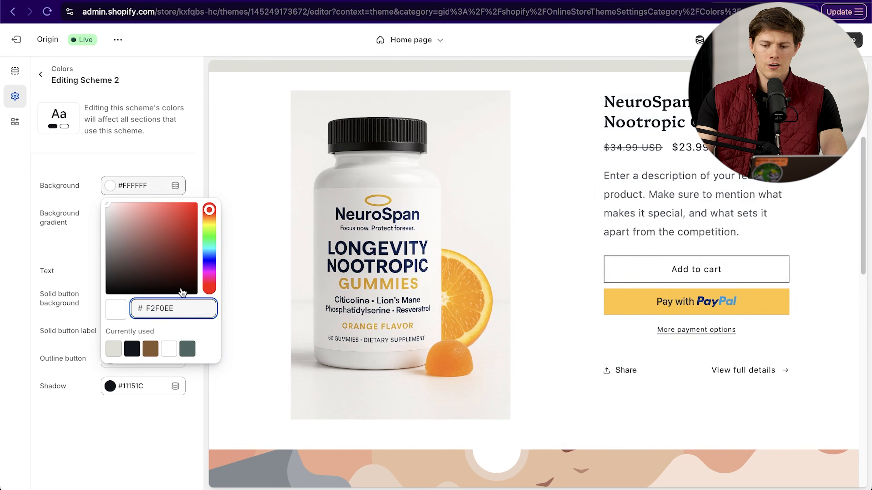
left_click(167, 156)
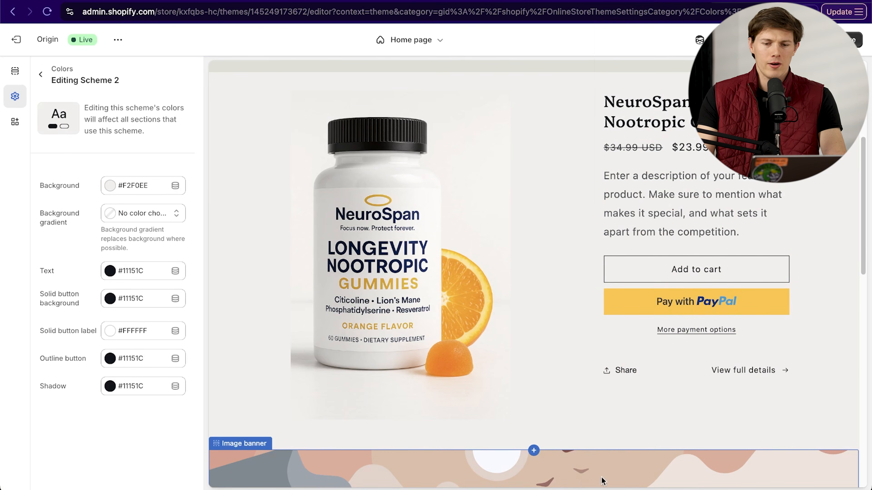
scroll(532, 399, "up", 6)
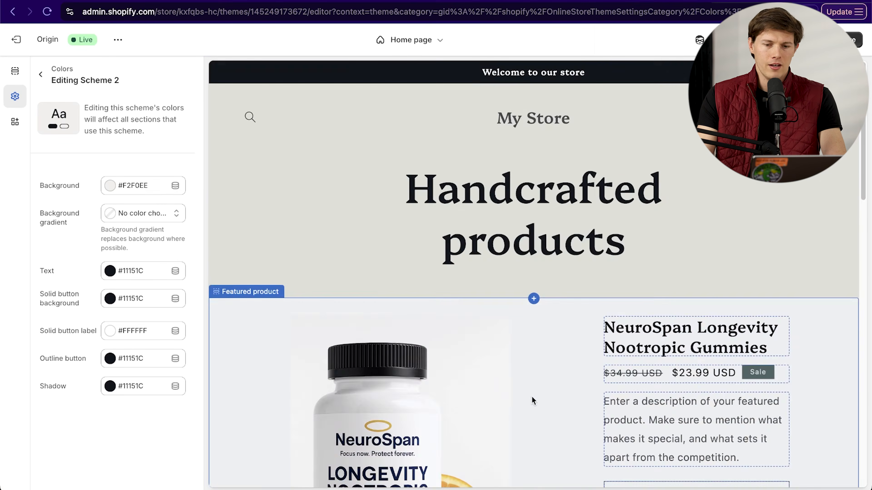
scroll(524, 398, "down", 3)
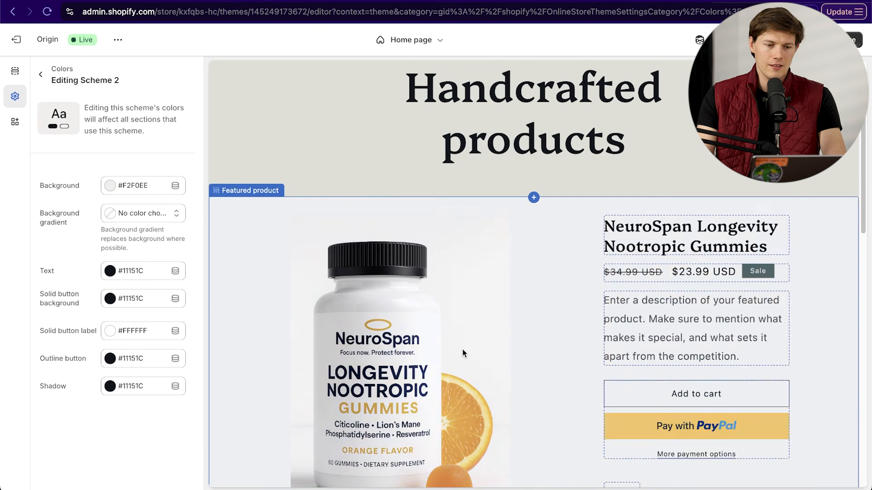
left_click(41, 74)
left_click(14, 71)
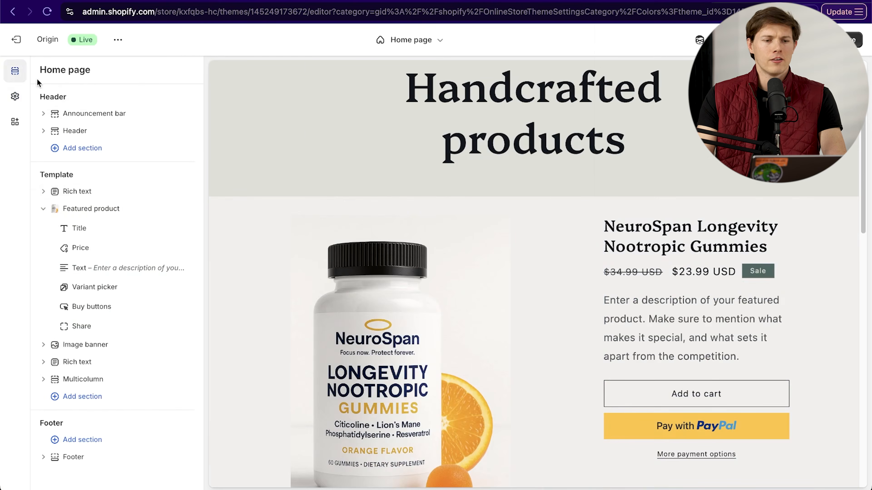
Remove the Rich text section with the "Handcrafted products" heading from the home page.
scroll(295, 276, "up", 3)
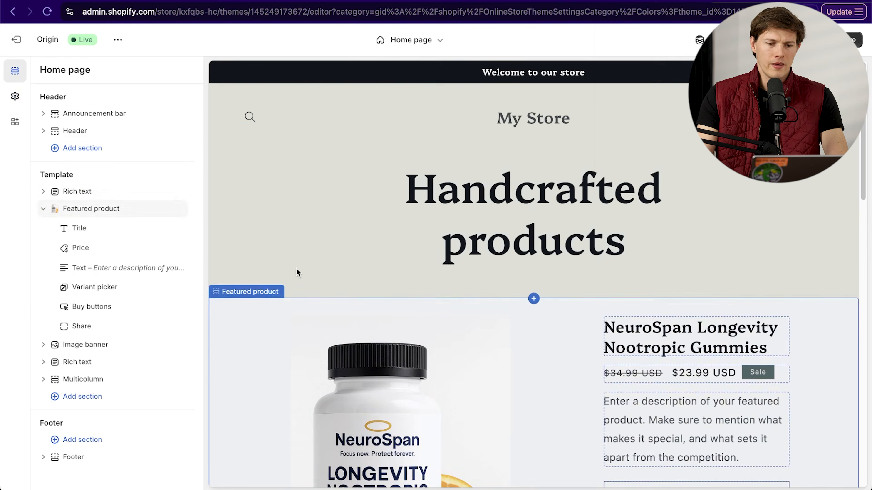
left_click(85, 192)
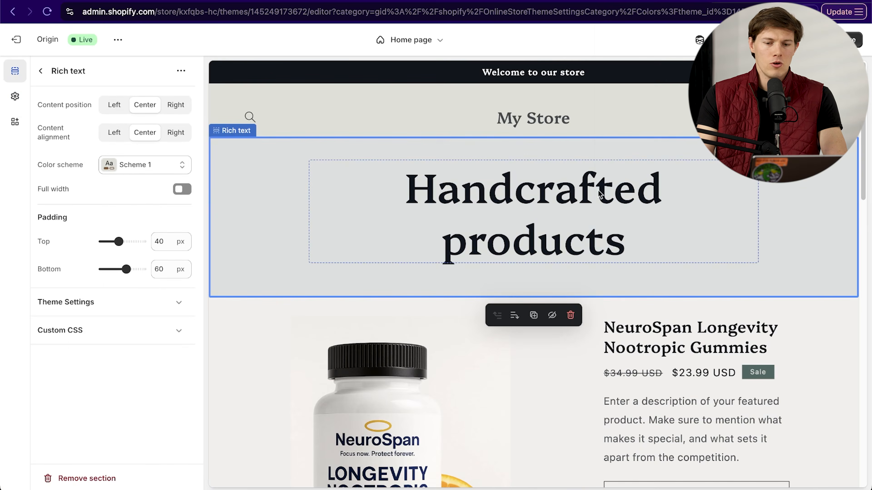
left_click(572, 316)
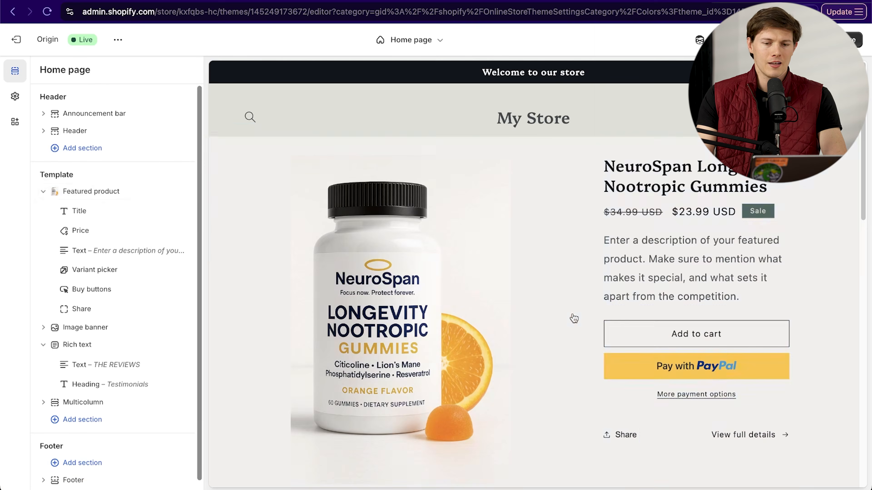
Remove the Image banner section from the home page.
scroll(570, 299, "down", 3)
scroll(576, 316, "down", 5)
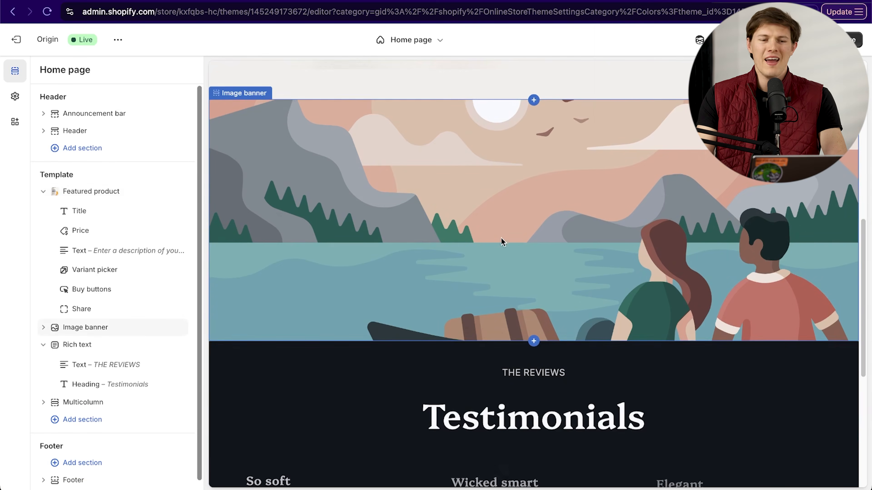
left_click(503, 241)
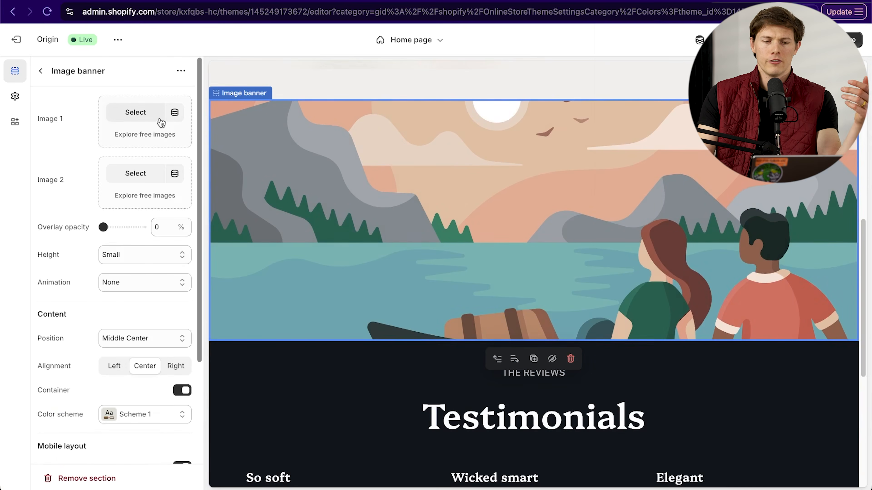
left_click(142, 120)
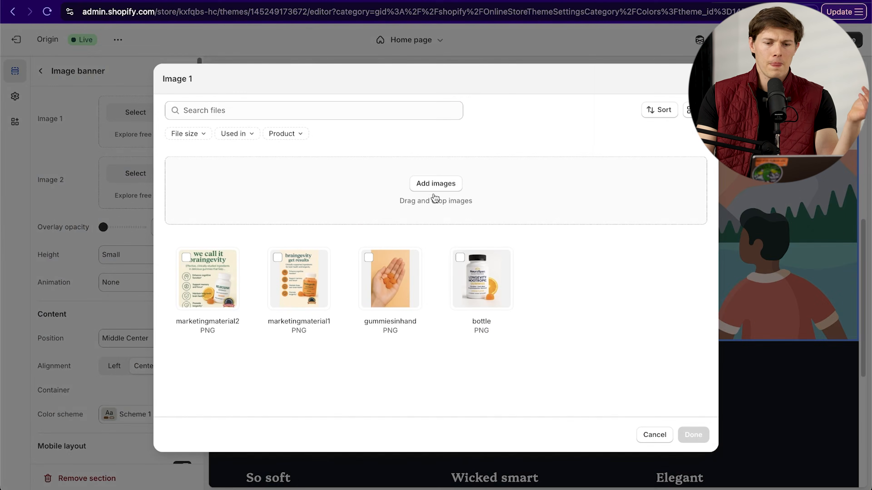
left_click(705, 80)
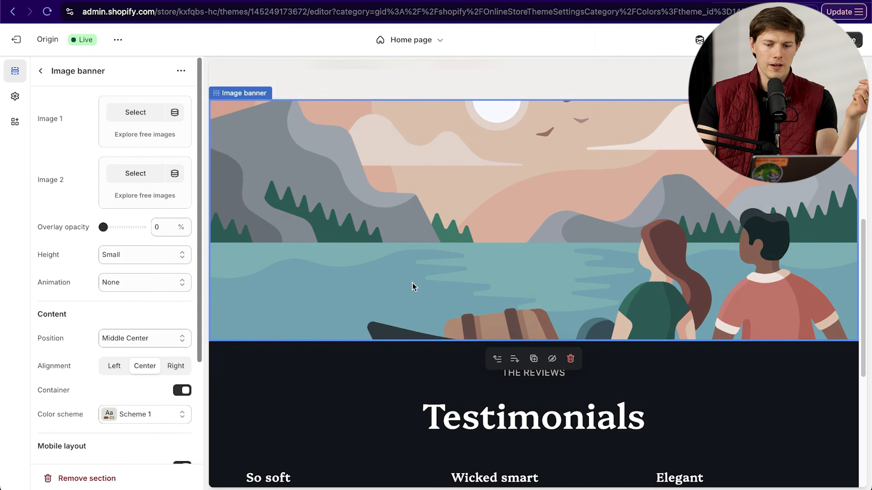
left_click(570, 358)
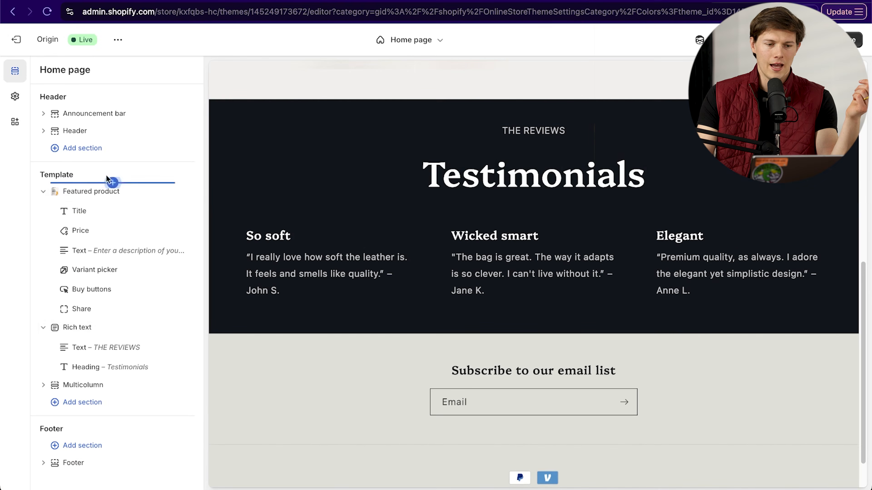
Add a Collage section directly below the Featured product section of the home page.
left_click(44, 192)
mouse_move(102, 203)
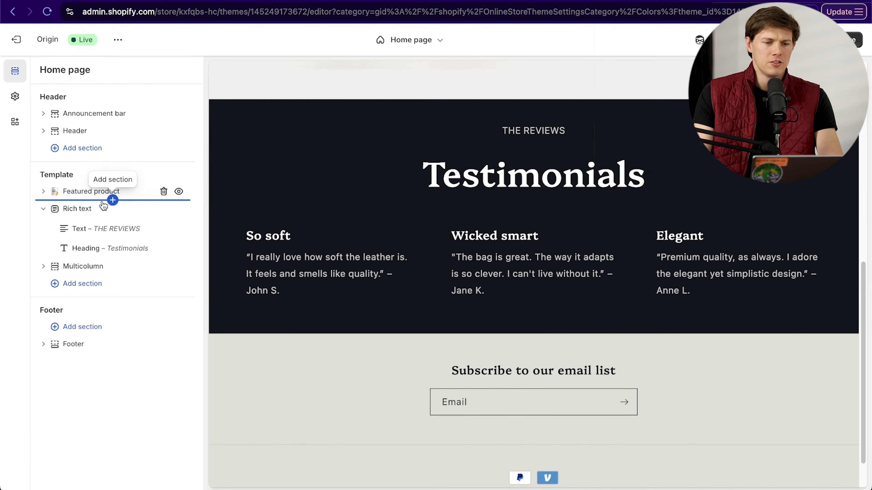
left_click(112, 201)
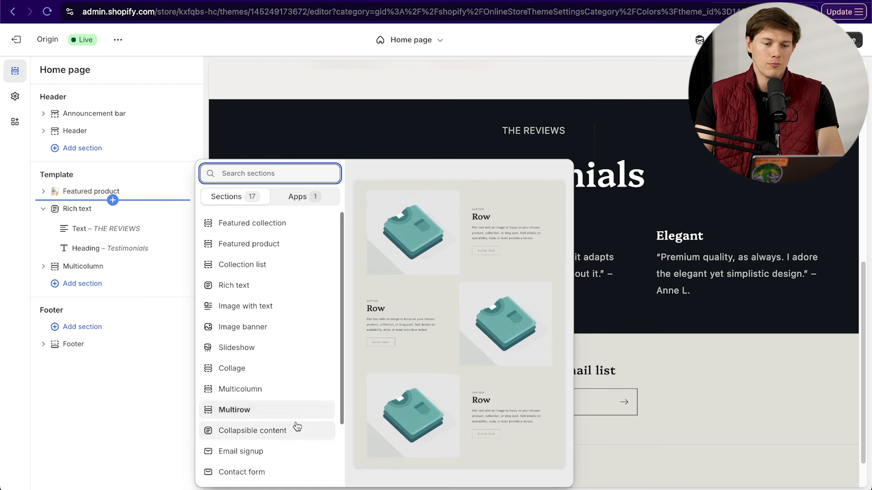
left_click(291, 379)
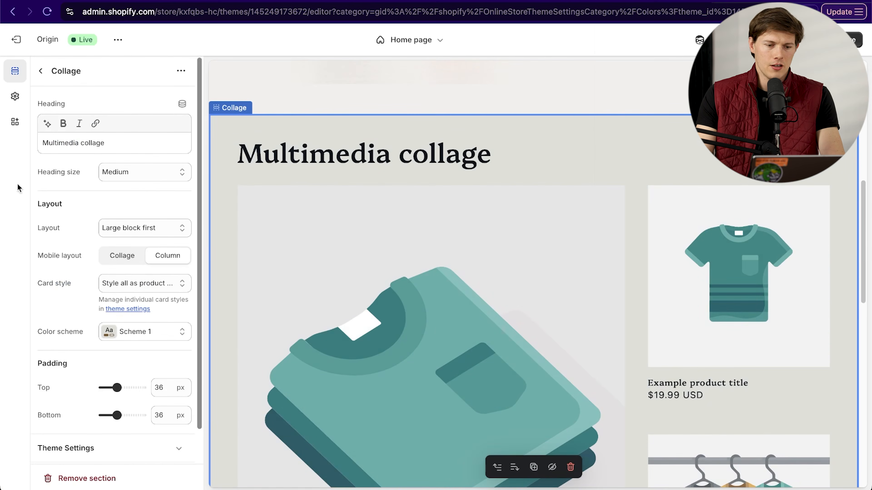
Set the background color of Scheme 1 to #FFFFFF, save the theme and return to the home page sections.
left_click(125, 332)
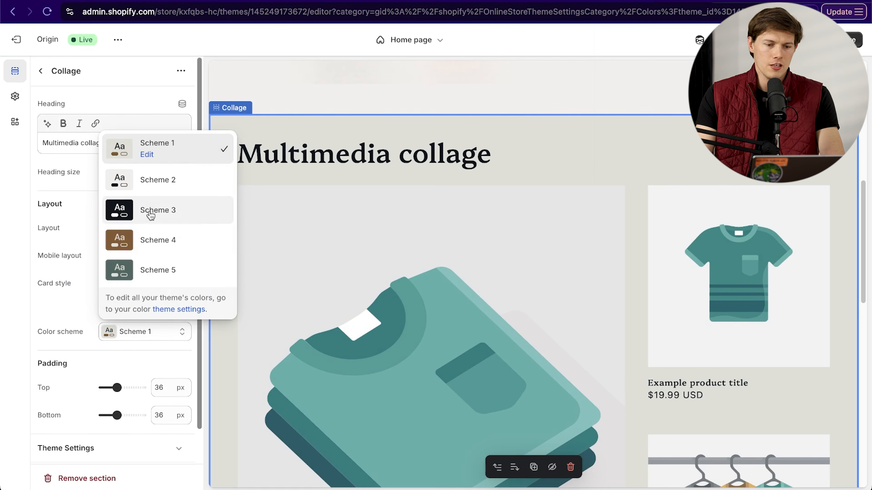
left_click(147, 154)
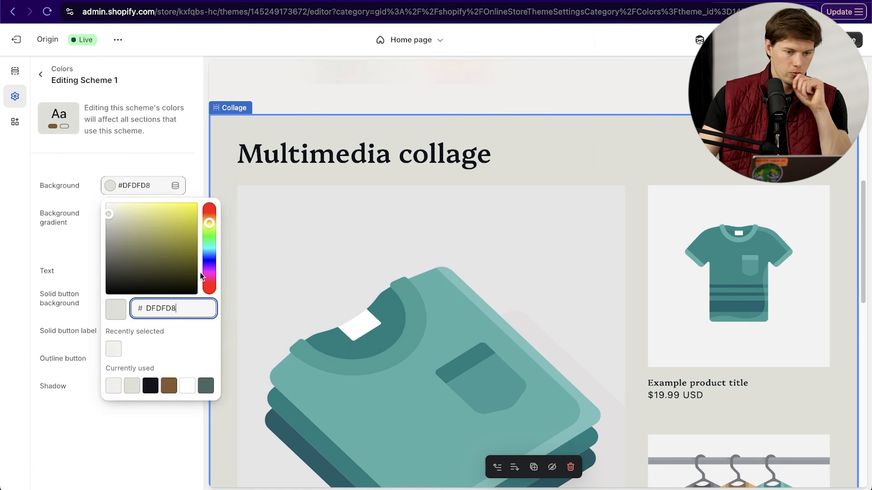
left_click_drag(108, 215, 93, 194)
key("super+s")
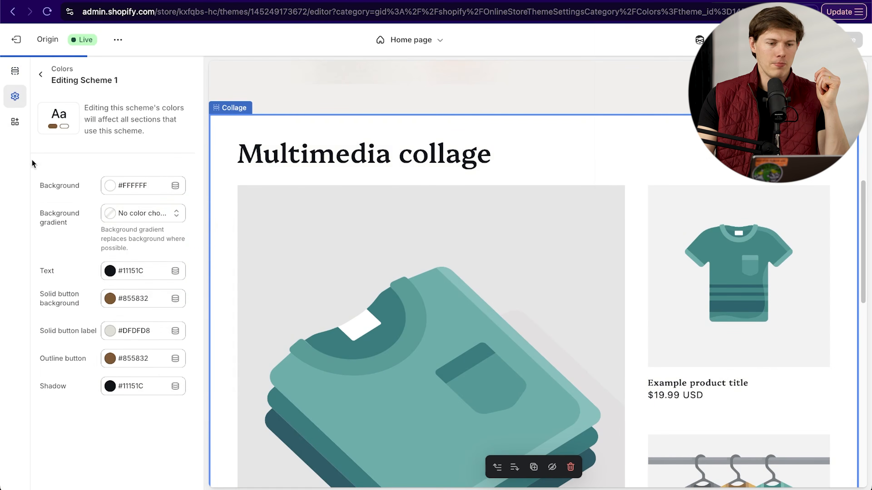
left_click(15, 70)
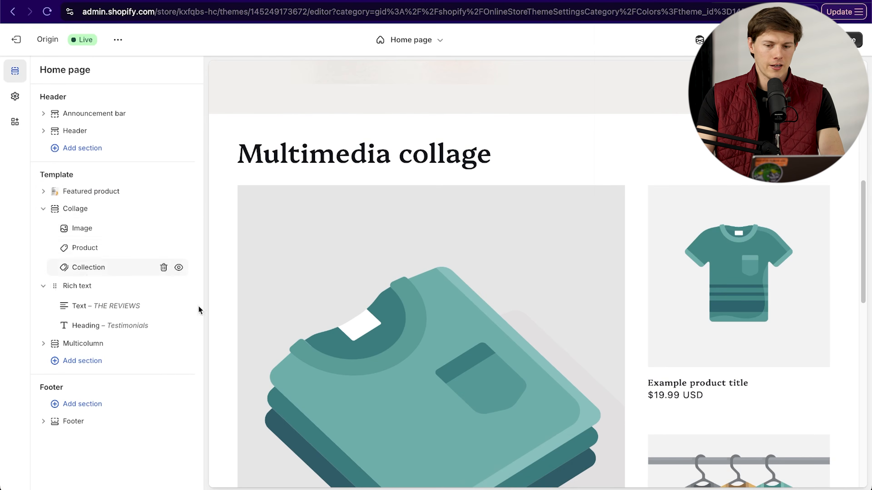
Assign the marketingmaterial2 image to the Image block of the Collage section and check it in the preview.
scroll(599, 378, "down", 2)
scroll(599, 378, "down", 5)
scroll(618, 376, "up", 3)
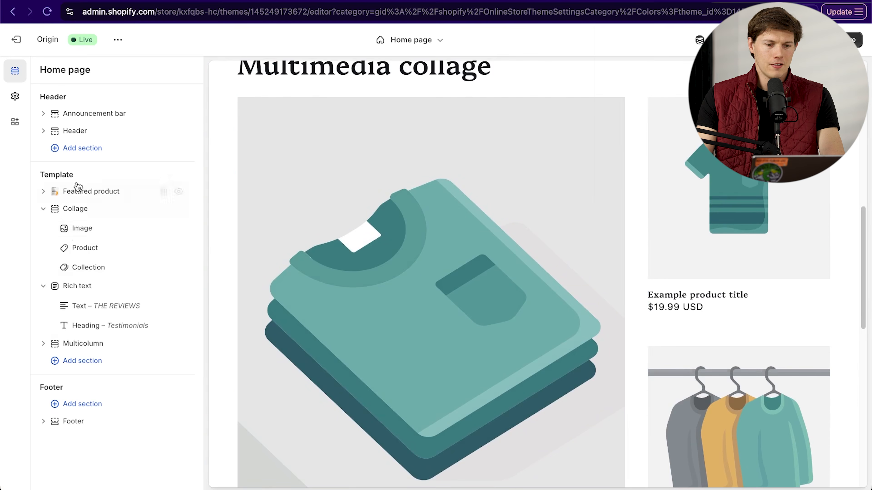
left_click(77, 229)
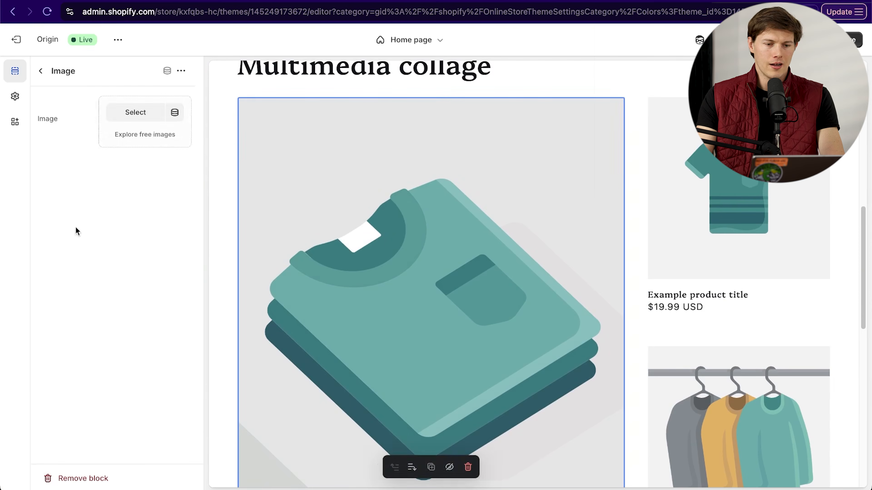
left_click(127, 116)
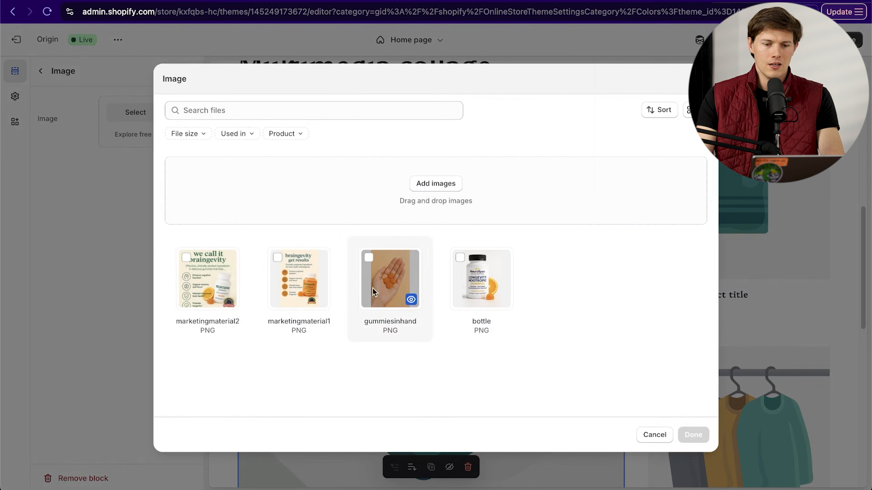
left_click(204, 283)
left_click(697, 437)
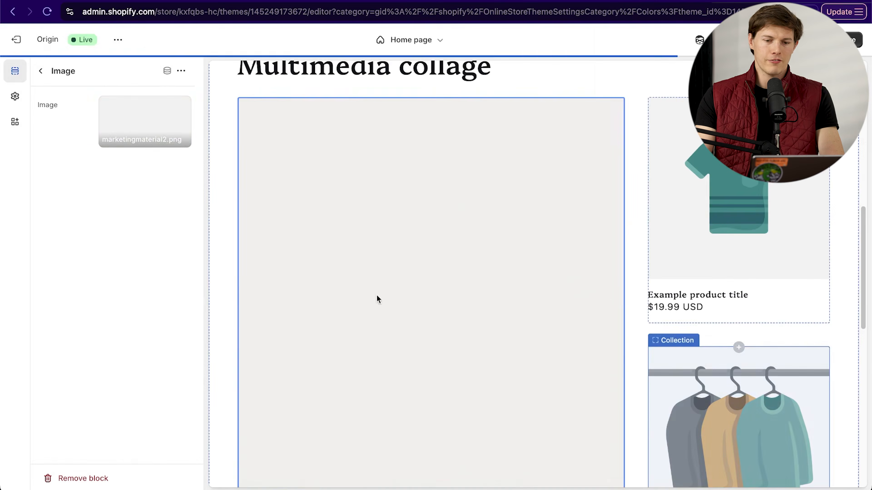
scroll(697, 308, "down", 6)
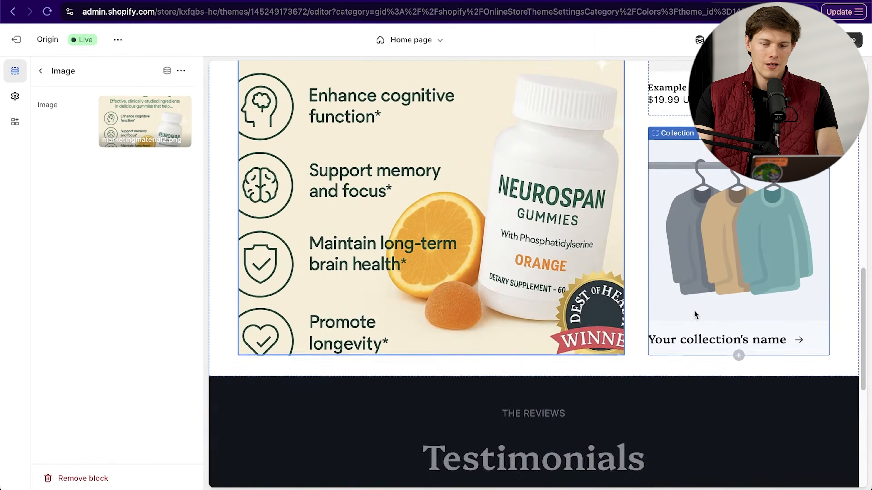
scroll(649, 314, "up", 6)
scroll(649, 314, "up", 2)
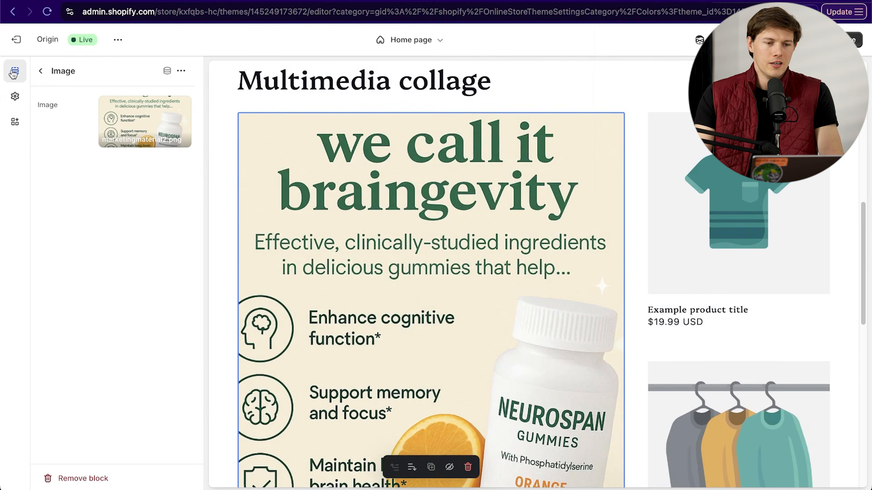
Assign the NeuroSpan Longevity Nootropic Gummies to the Product block of the Collage section.
left_click(40, 71)
left_click(96, 248)
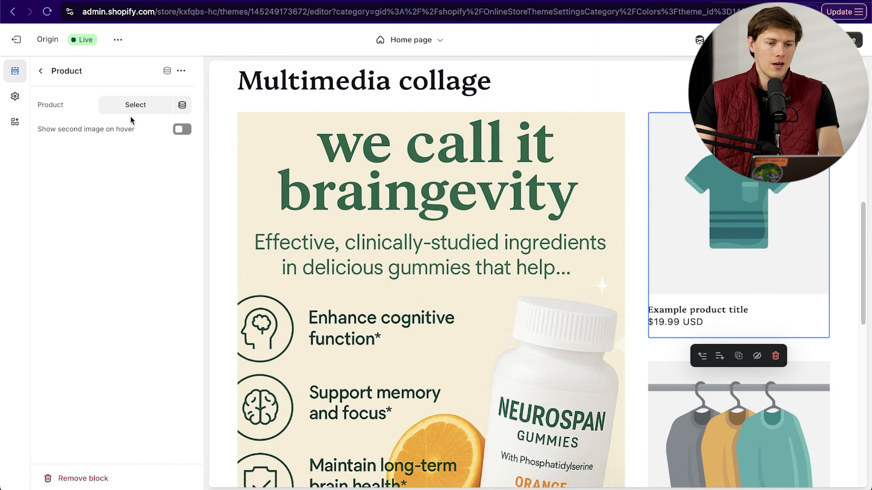
left_click(136, 105)
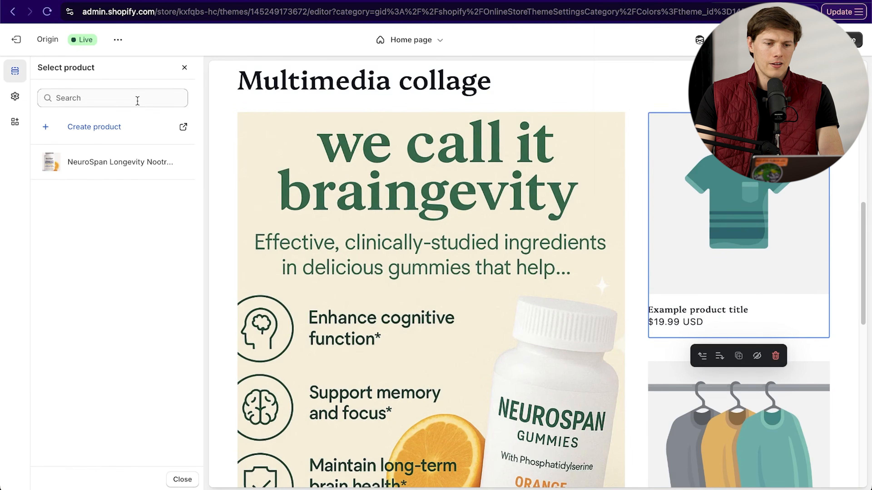
left_click(118, 162)
scroll(794, 269, "down", 8)
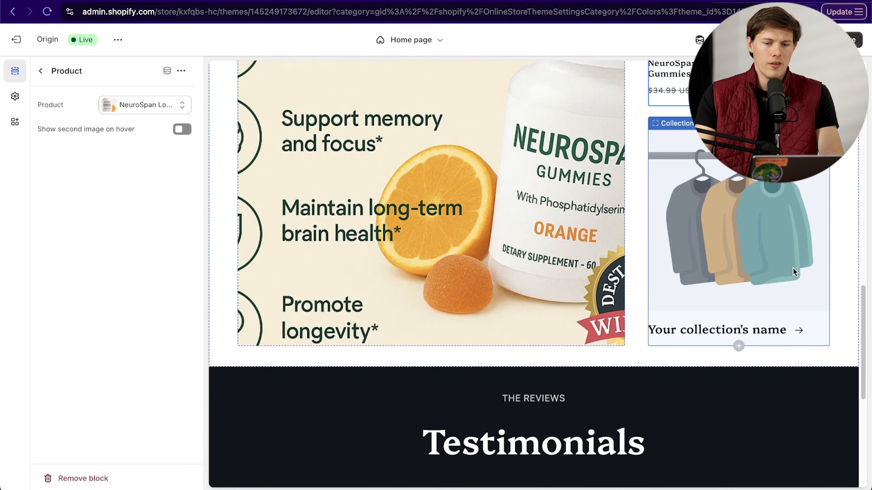
scroll(792, 268, "up", 10)
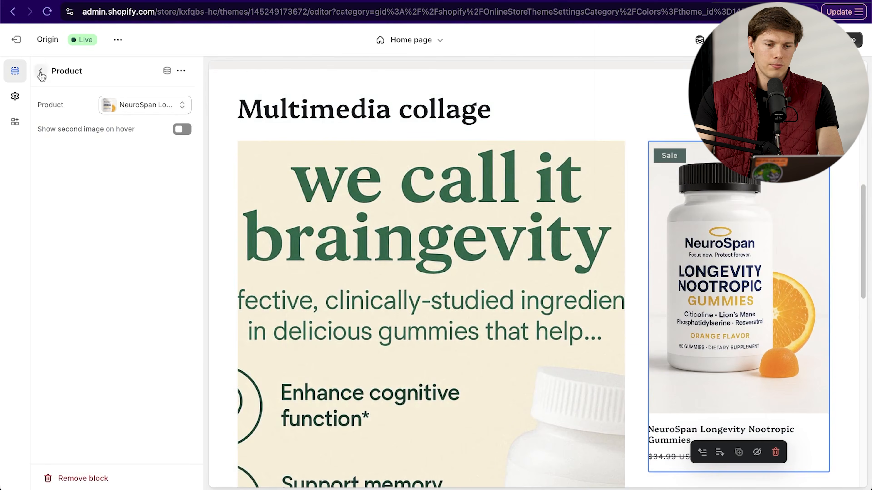
Replace the Product and Collection blocks of the Collage section with two Image blocks.
left_click(41, 72)
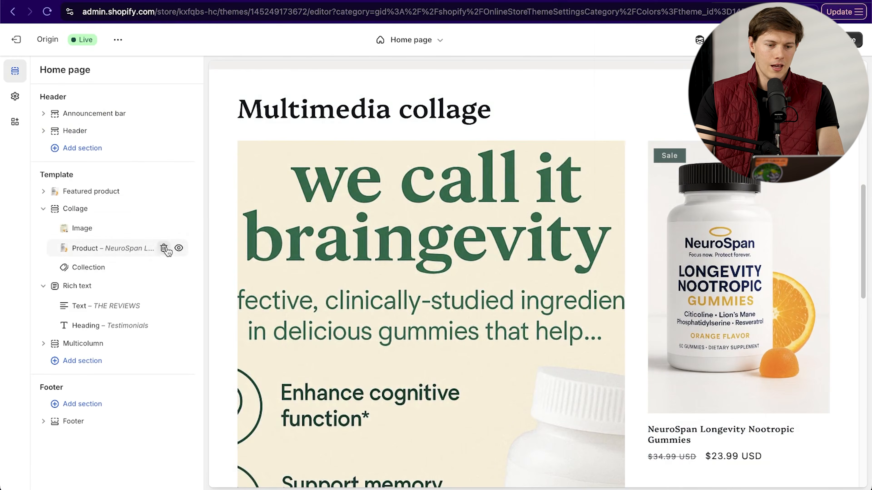
left_click(163, 249)
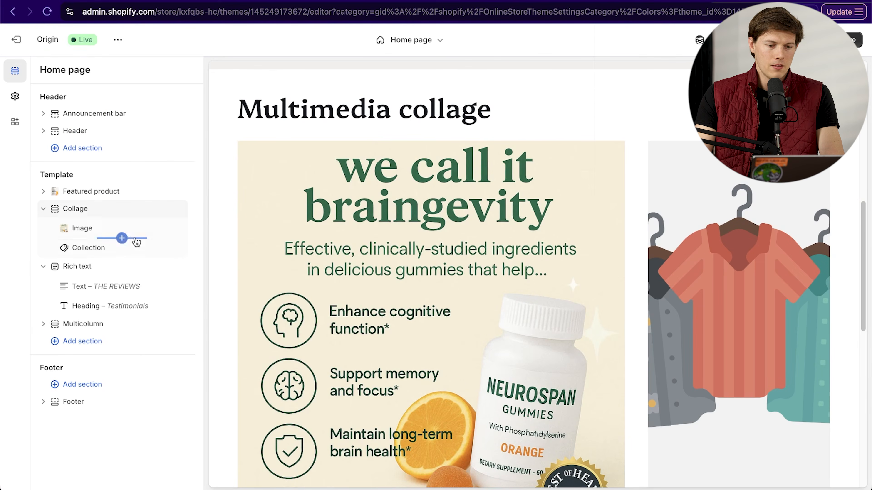
left_click(122, 238)
left_click(258, 298)
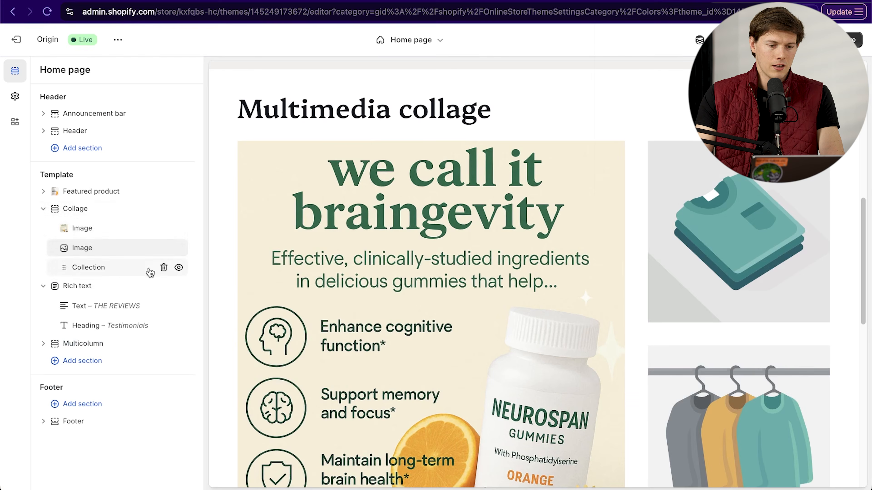
left_click(163, 268)
left_click(123, 258)
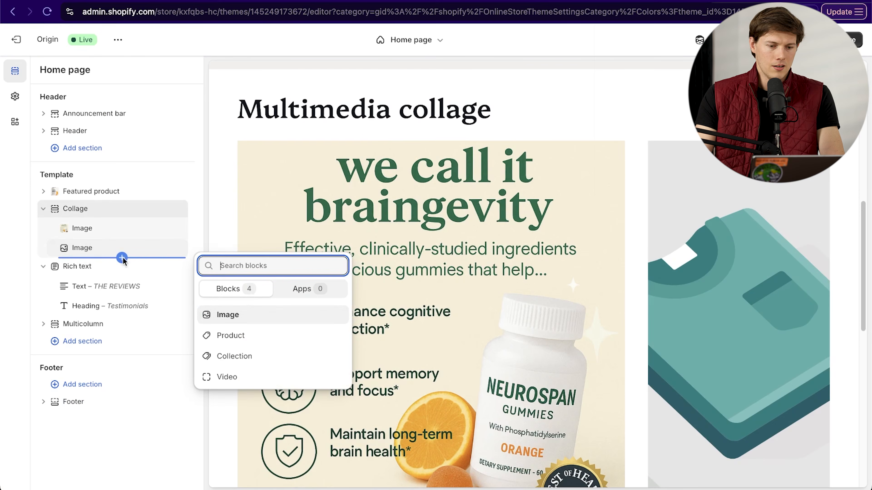
left_click(255, 314)
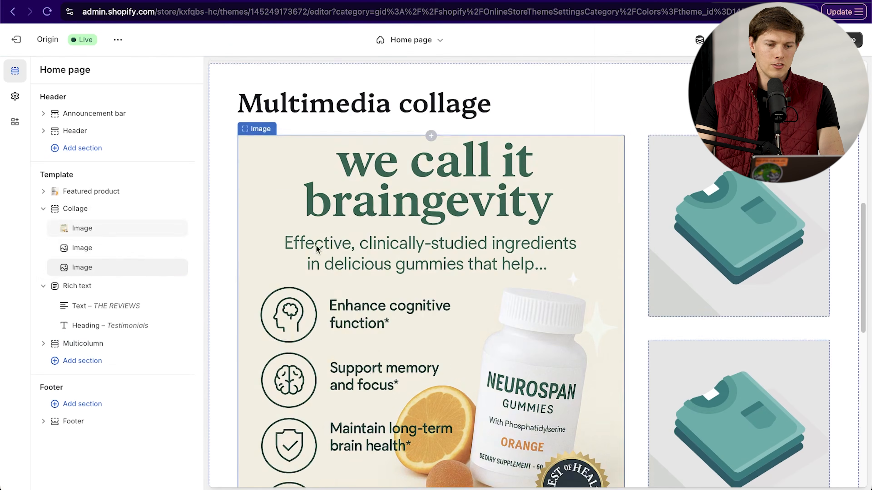
Assign the gummiesinhand image to the second Image block of the Collage section.
left_click(97, 249)
left_click(130, 116)
left_click(391, 294)
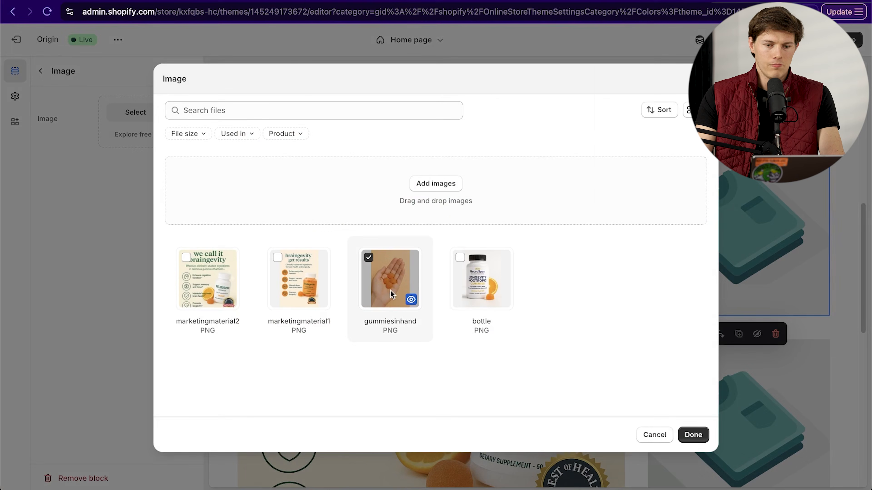
left_click(702, 438)
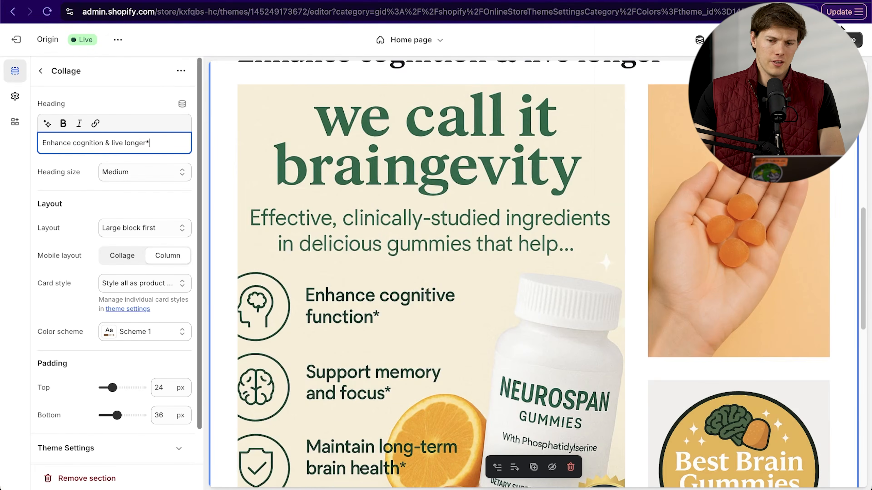
Save the theme changes and exit the theme editor to the Themes page.
left_click(850, 39)
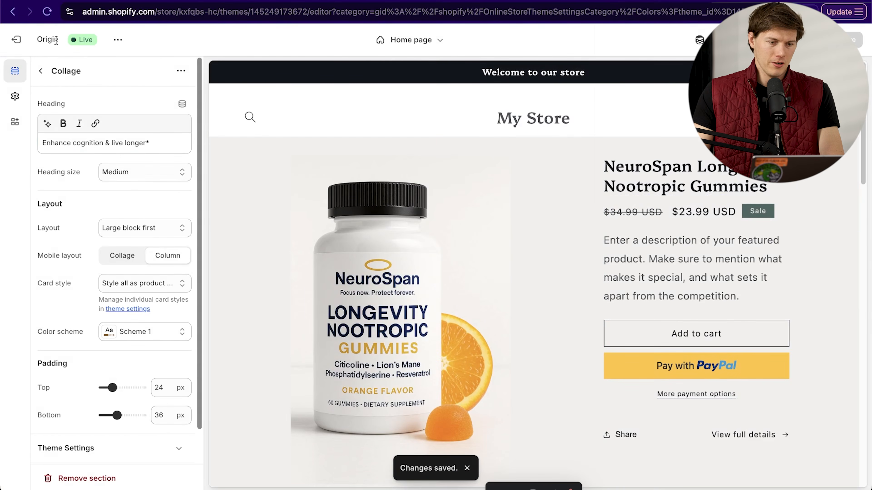
left_click(21, 45)
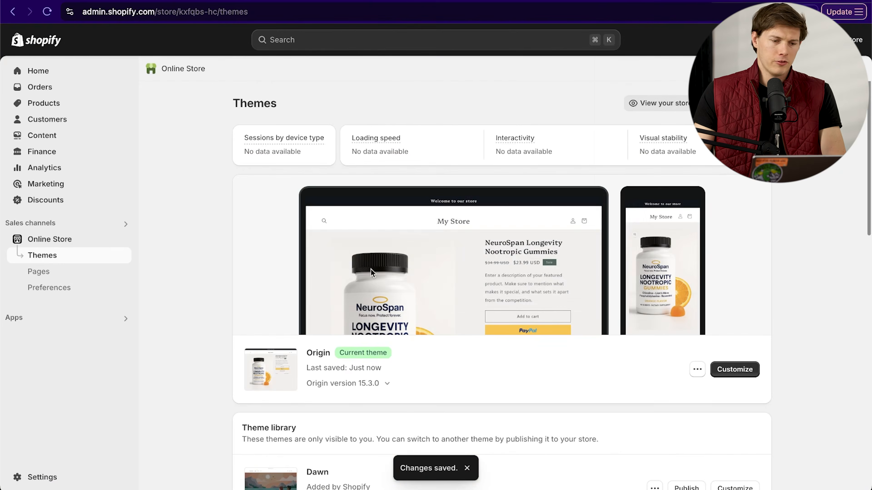
Search the apps for "subscription" and install the Shopify Subscriptions app from the Shopify App Store.
left_click(48, 322)
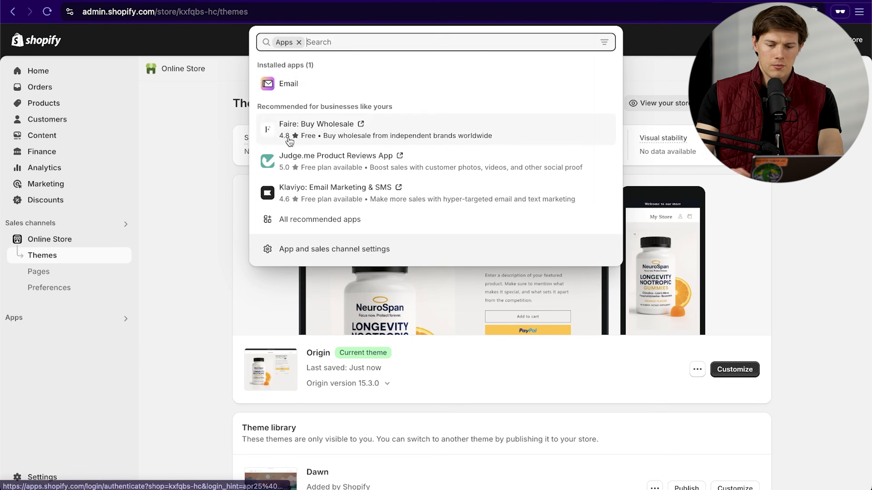
type("subscription")
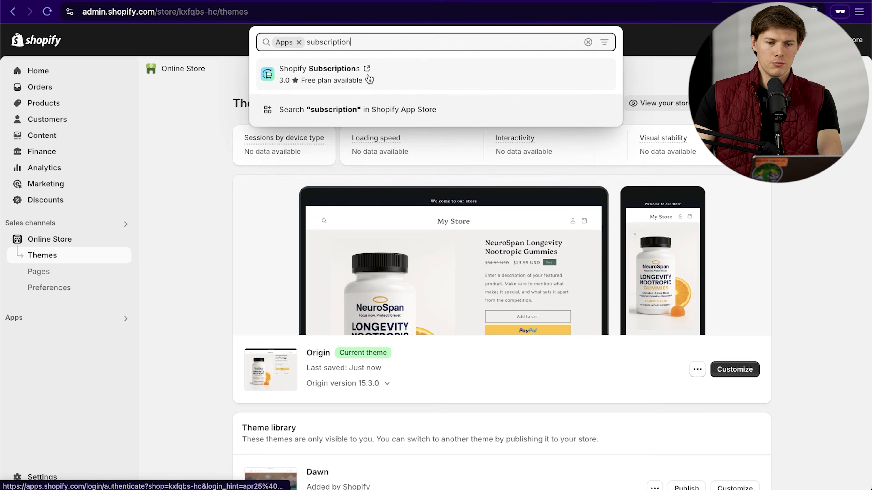
left_click(398, 86)
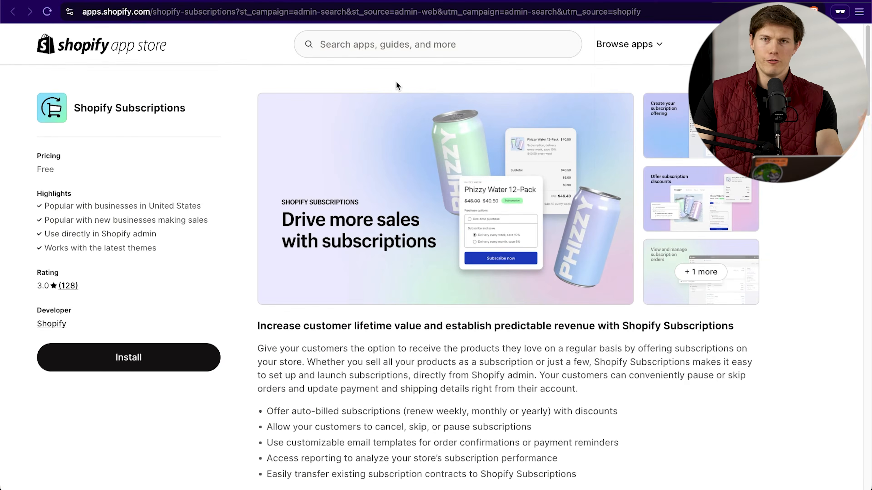
left_click(125, 359)
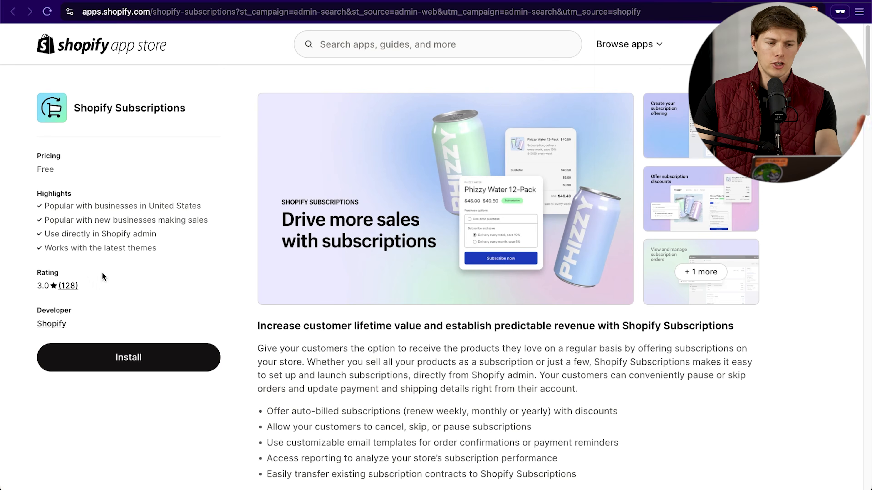
left_click_drag(86, 326, 31, 327)
left_click(107, 328)
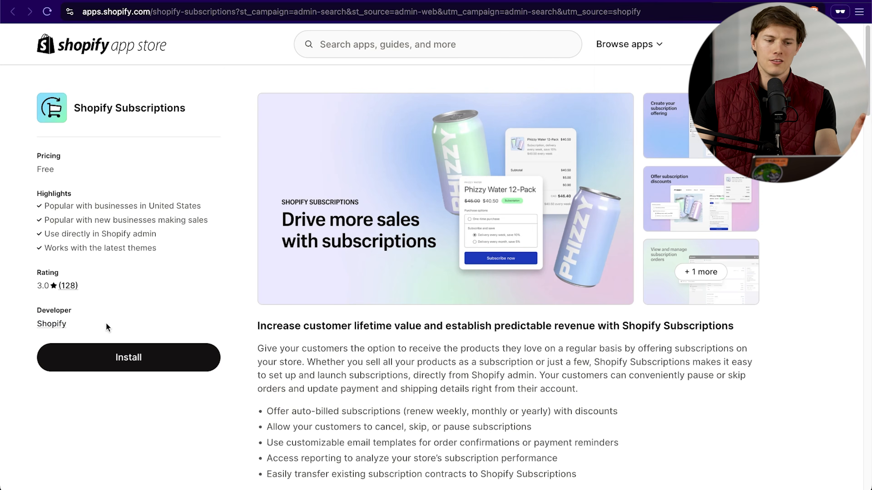
left_click_drag(166, 238, 48, 206)
left_click(177, 240)
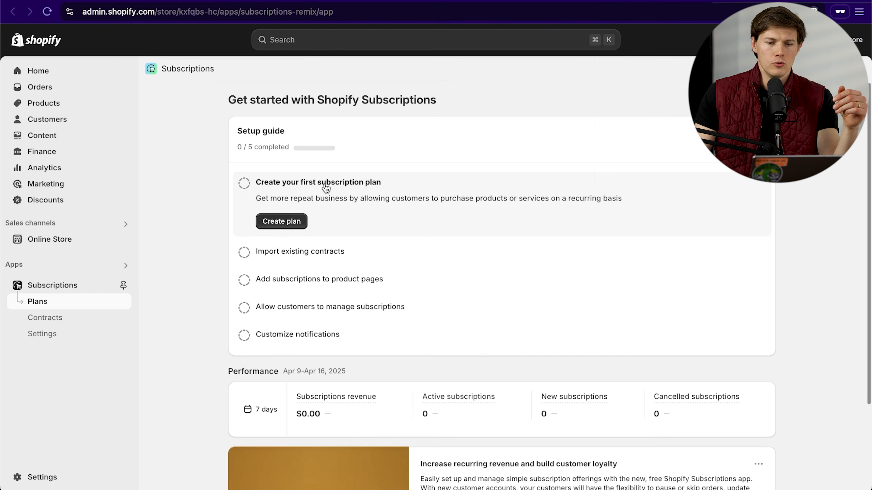
Start a new subscription plan, keeping the title Subscribe and save, and enter "monlthy 10% plan" as the internal description.
left_click(294, 222)
left_click(352, 160)
key("super+a")
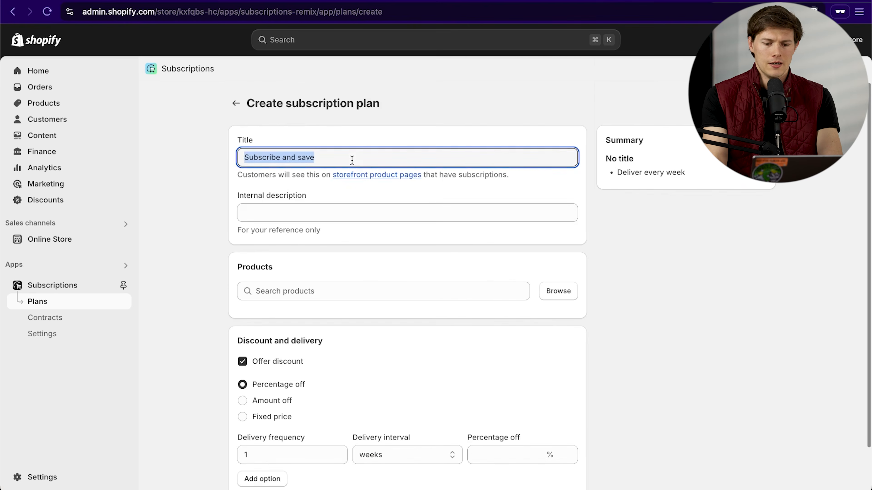
left_click(346, 211)
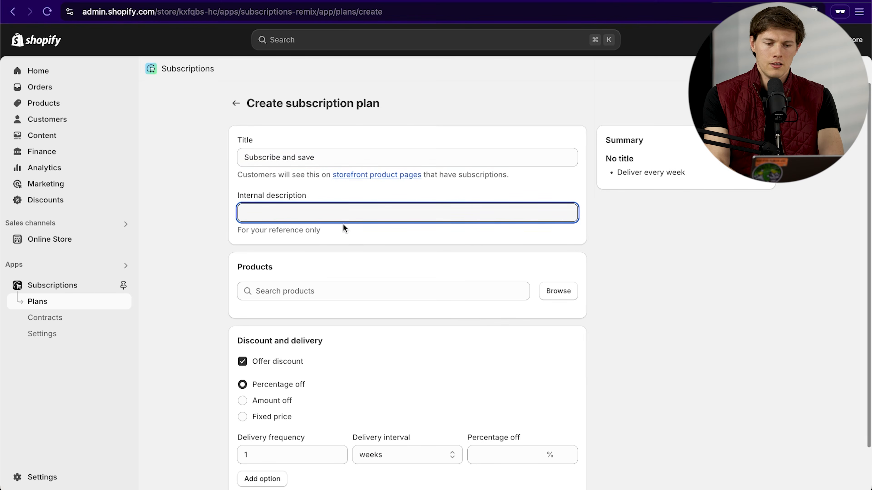
type("monlthy 10")
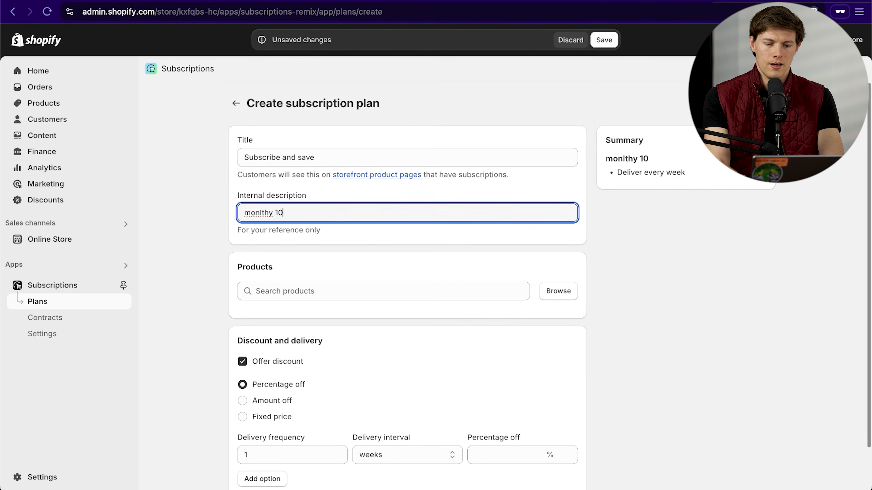
type("% plan")
Add the NeuroSpan Longevity Nootropic Gummies to the subscription plan's products.
left_click(286, 308)
left_click(295, 298)
left_click(541, 289)
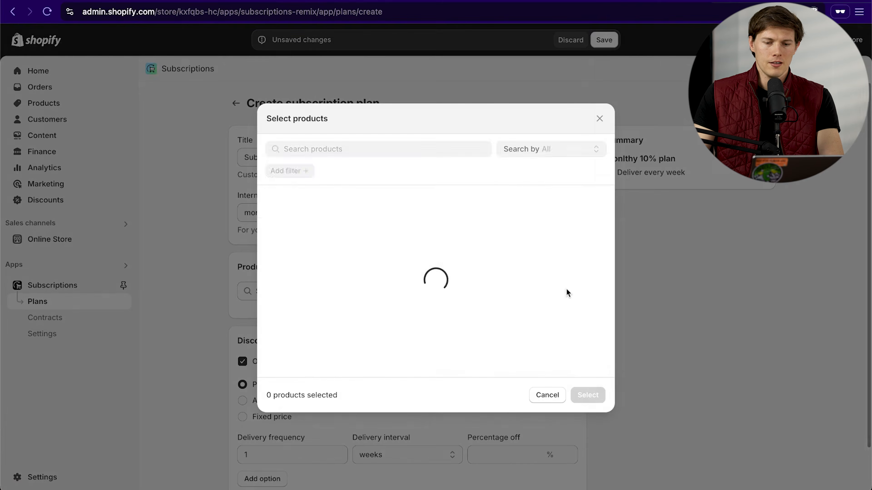
left_click(271, 201)
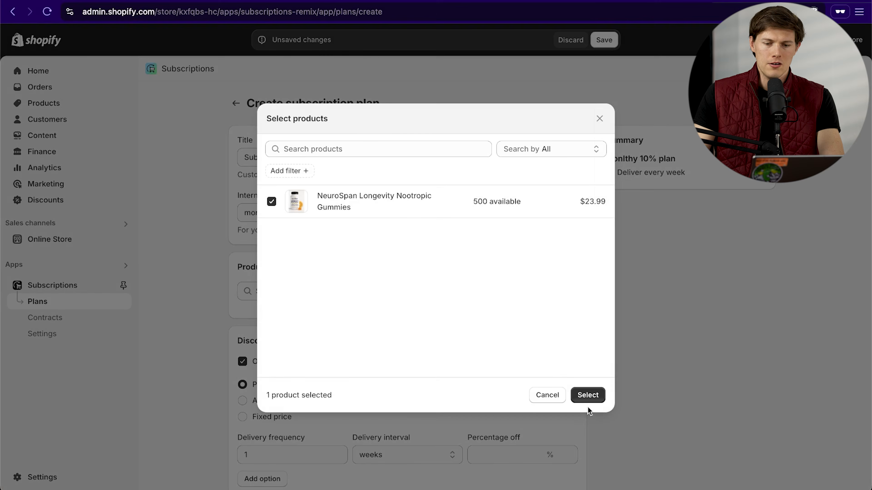
left_click(586, 396)
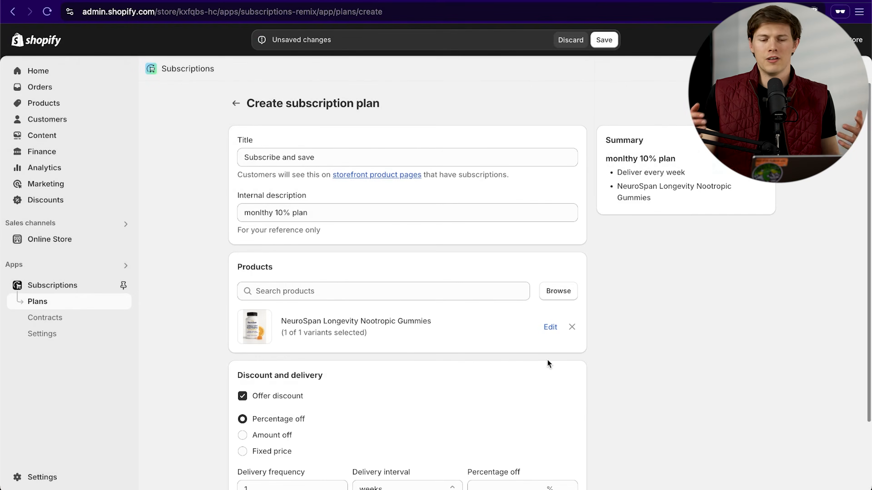
Set the plan's first delivery option to every 1 month with 10% off.
scroll(434, 307, "down", 3)
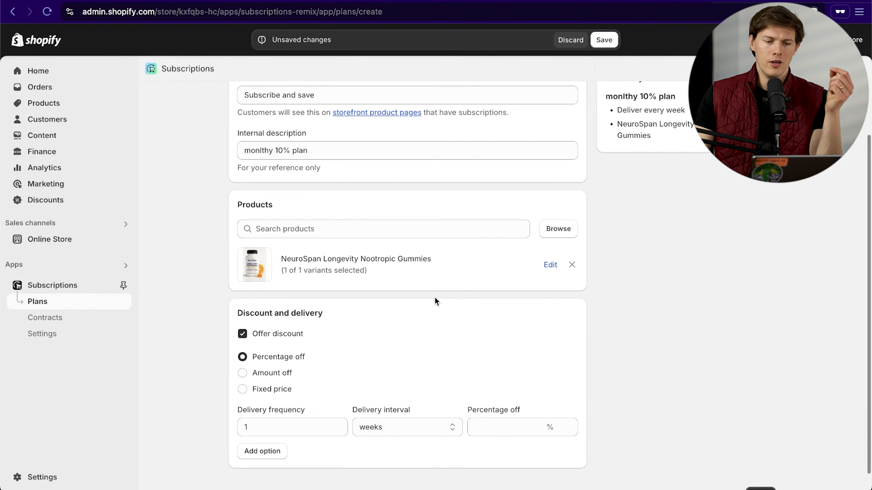
scroll(243, 254, "down", 1)
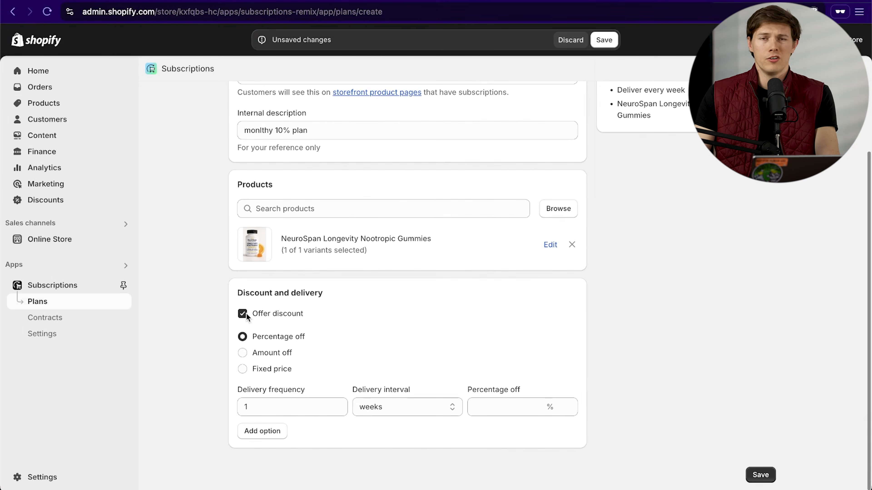
scroll(197, 306, "up", 3)
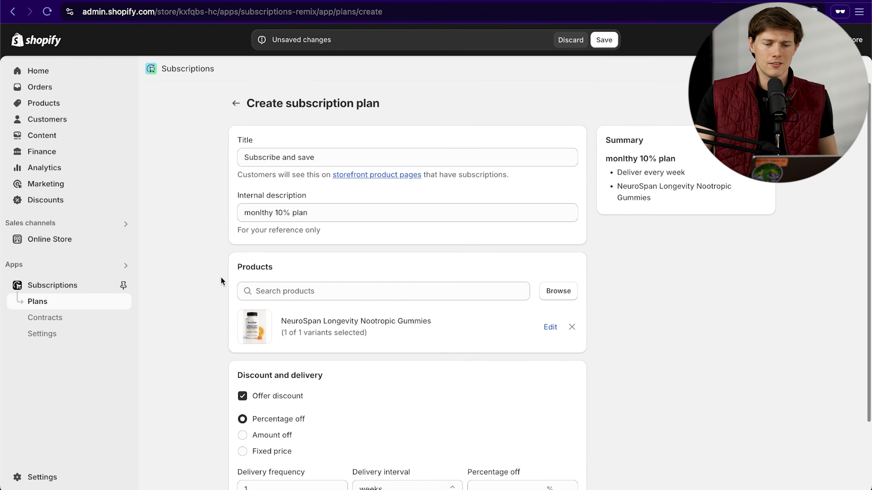
scroll(364, 315, "down", 3)
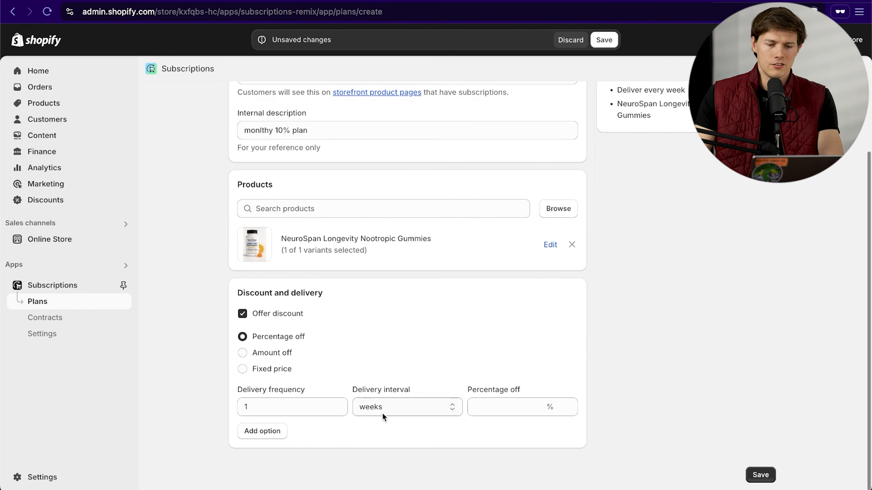
left_click(384, 409)
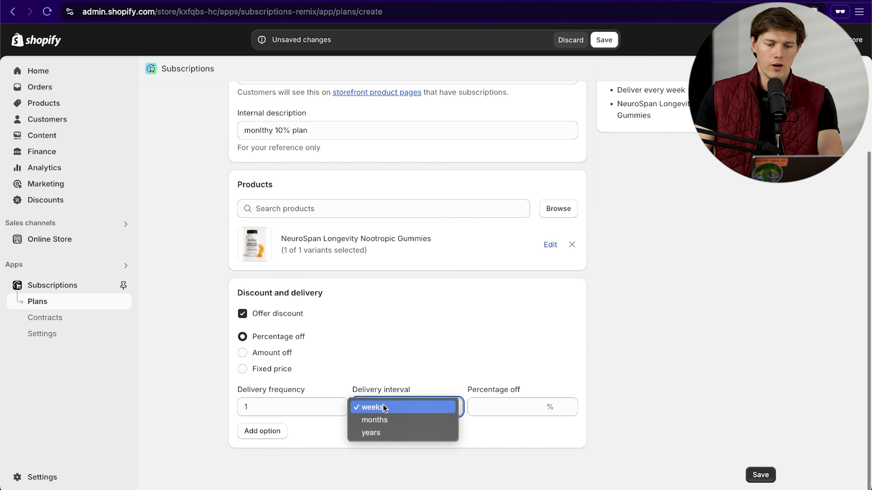
left_click(386, 419)
left_click(513, 408)
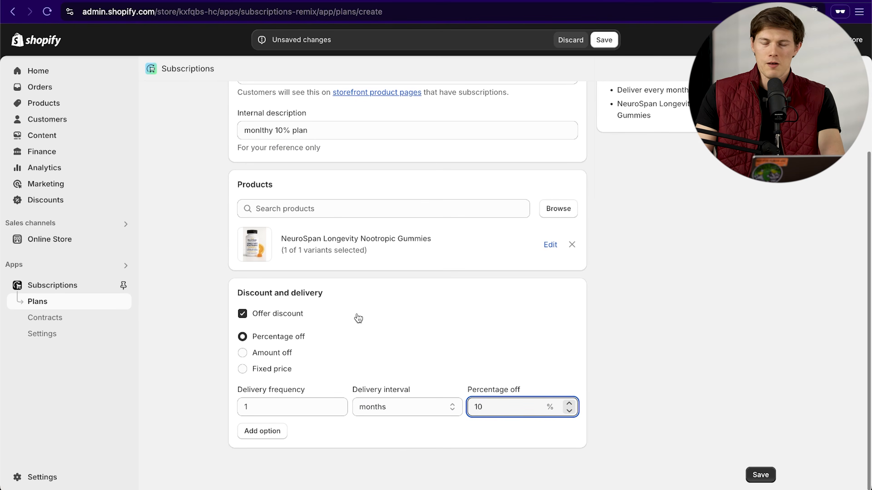
Add a second delivery option to the plan for every 3 months with 5% off.
left_click(259, 432)
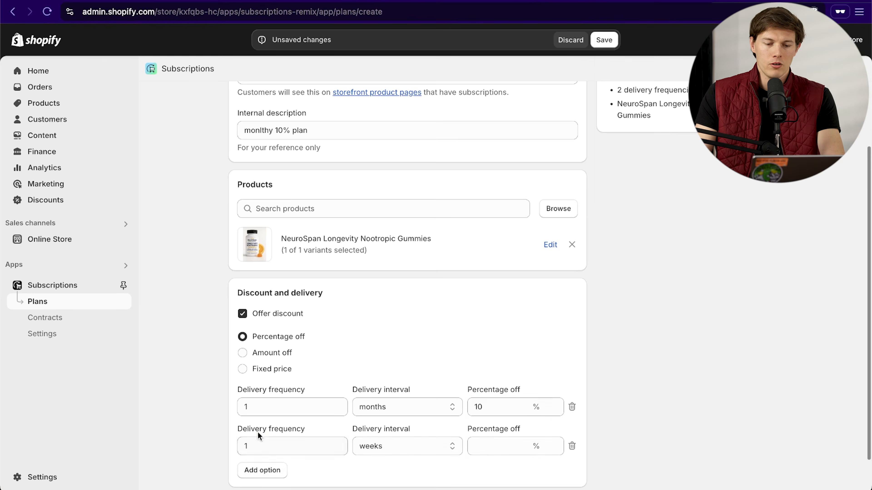
scroll(399, 374, "down", 2)
left_click(280, 409)
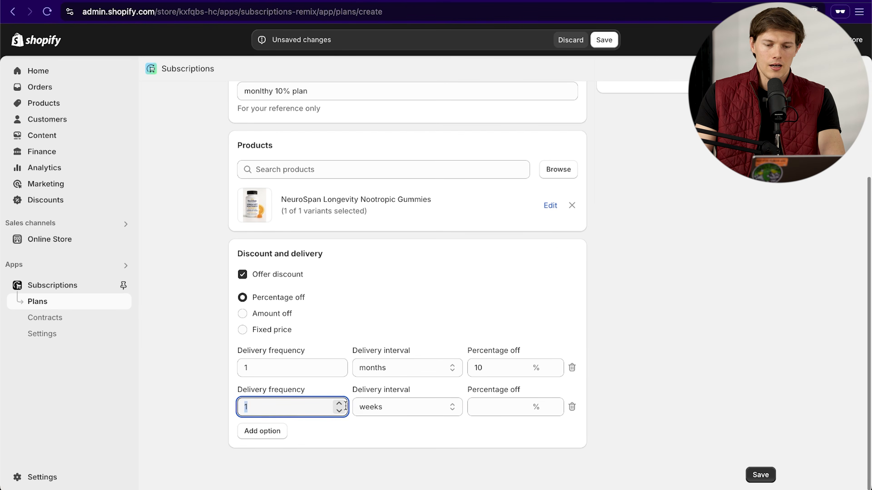
left_click(407, 407)
left_click(394, 419)
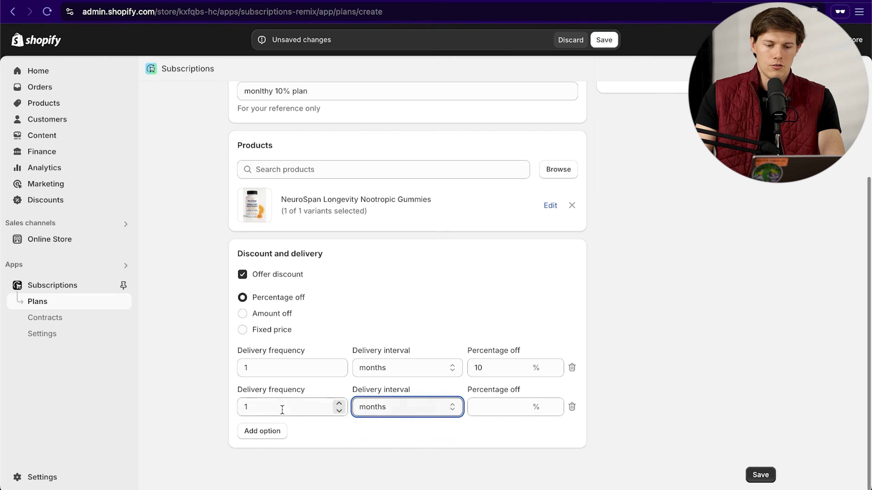
left_click_drag(282, 409, 226, 411)
type("3")
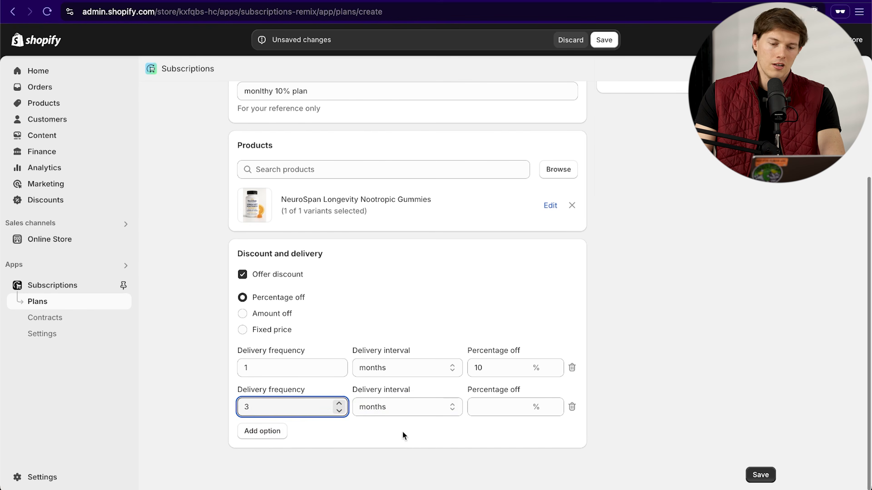
left_click(498, 408)
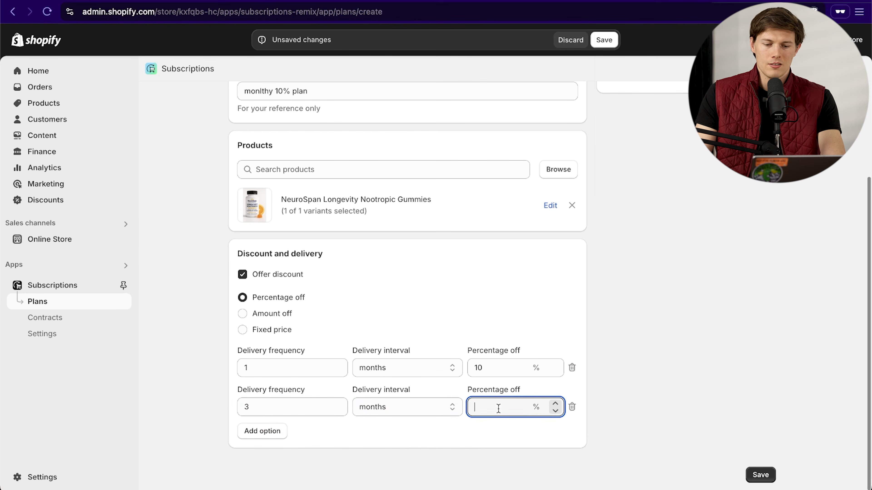
left_click(531, 438)
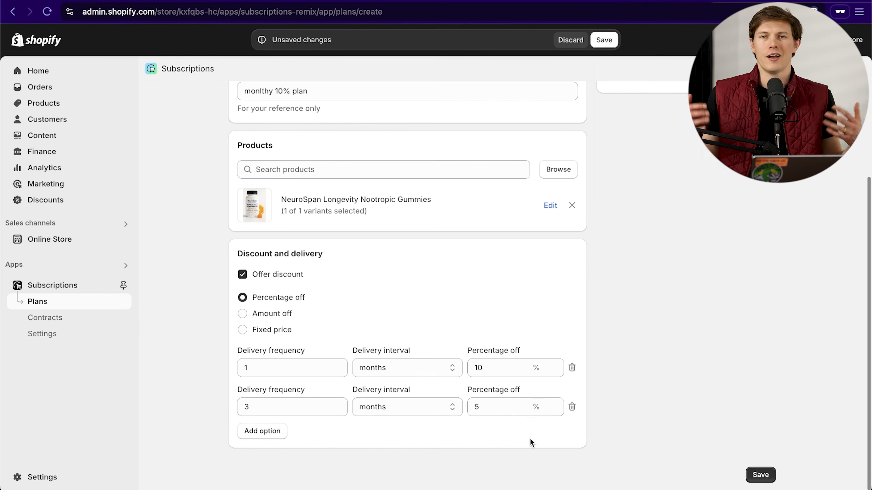
Set the second delivery option's frequency to 2 months.
left_click(293, 406)
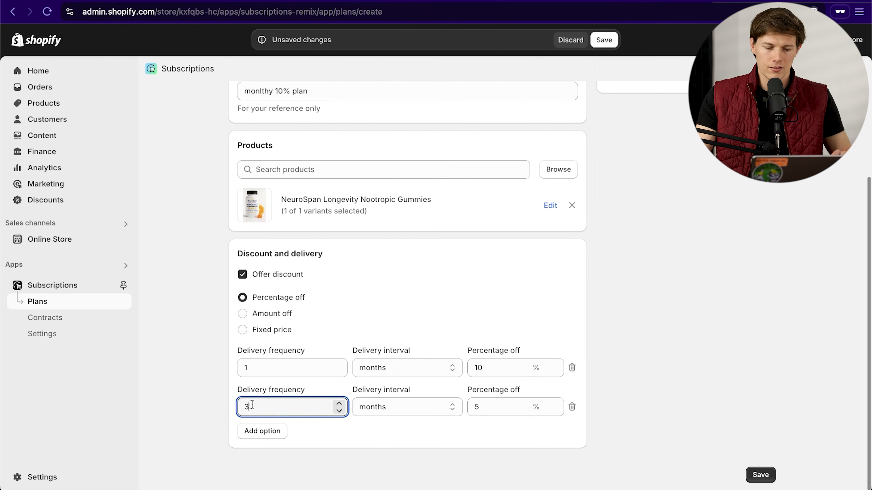
key("BackSpace")
type("2")
left_click(341, 437)
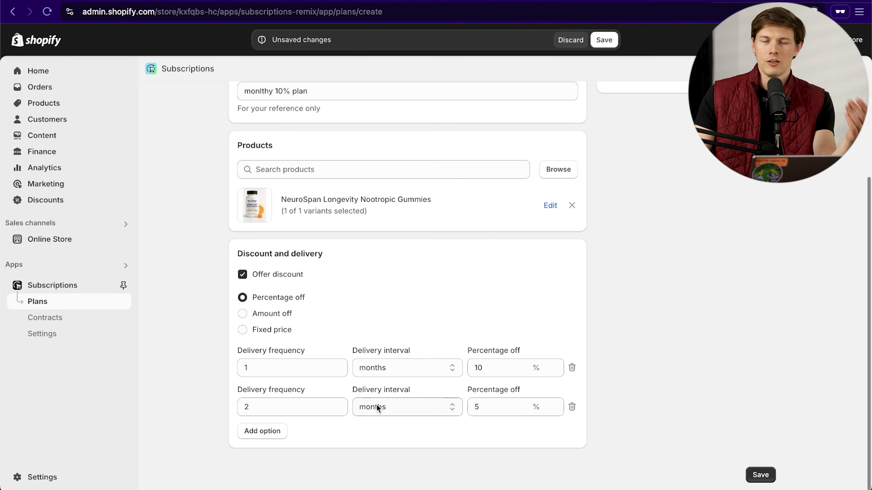
Save the subscription plan and pin the Subscriptions app to the admin navigation.
scroll(691, 357, "up", 4)
scroll(669, 377, "down", 4)
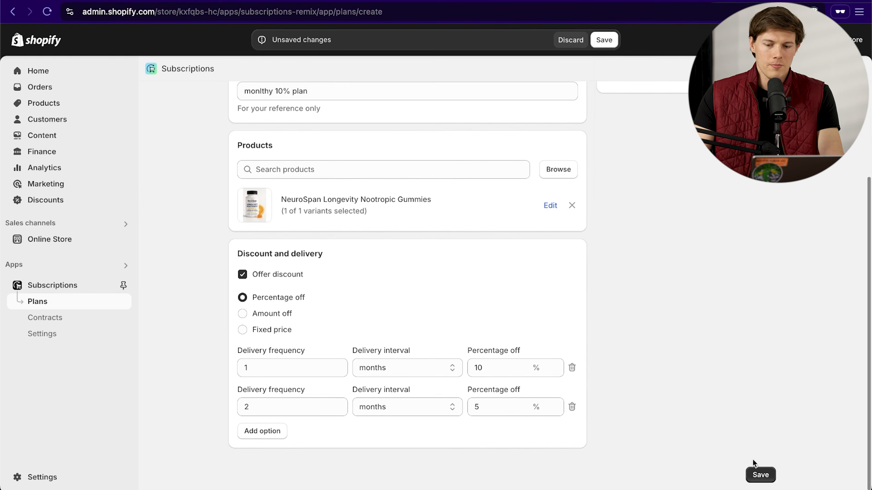
left_click(758, 475)
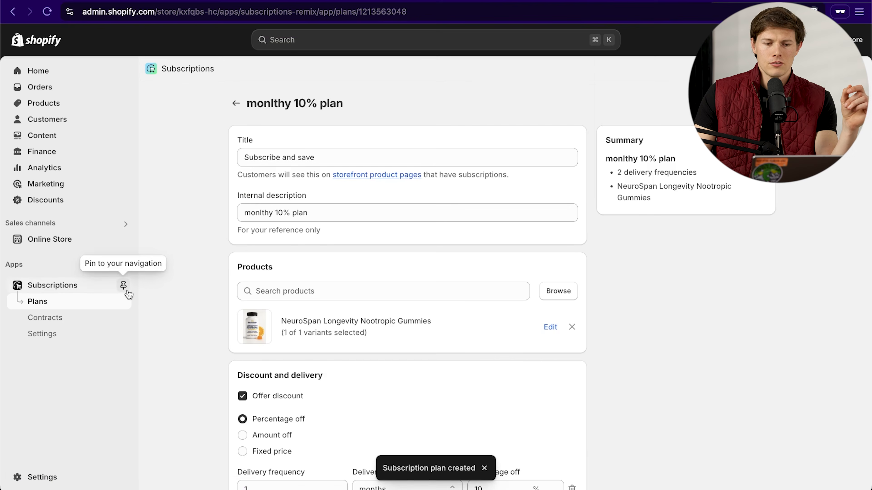
left_click(124, 287)
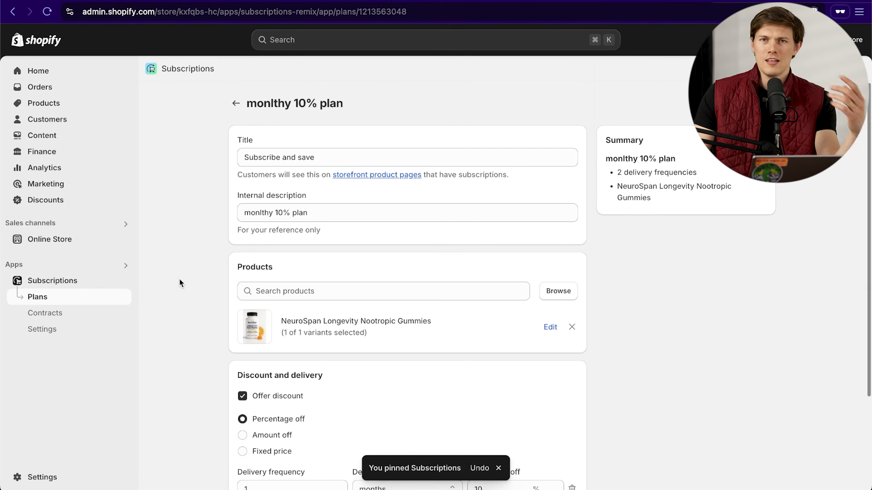
left_click(117, 268)
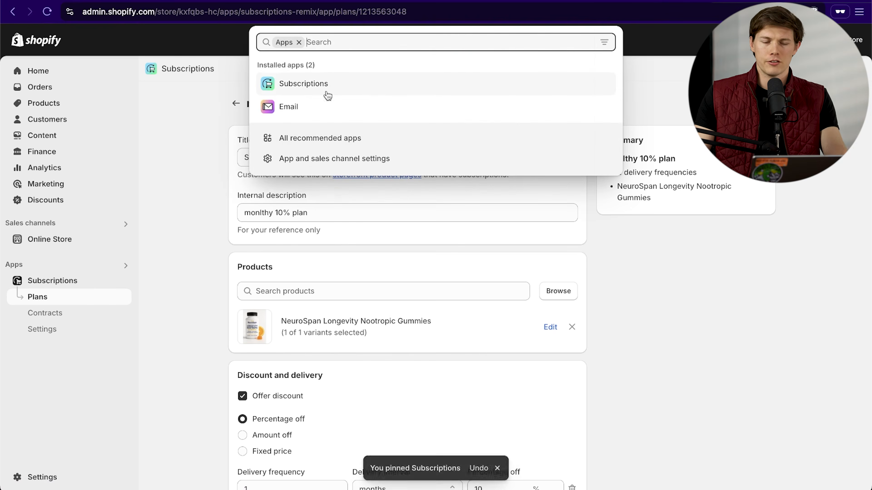
left_click(163, 145)
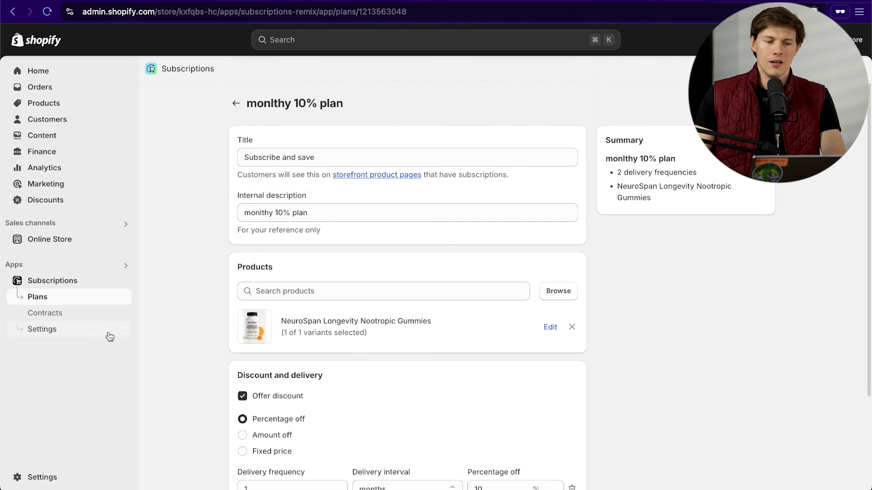
In the Subscriptions setup guide, mark "Add subscriptions to product pages" as complete and add the Subscription widget to the Default product template.
left_click(51, 283)
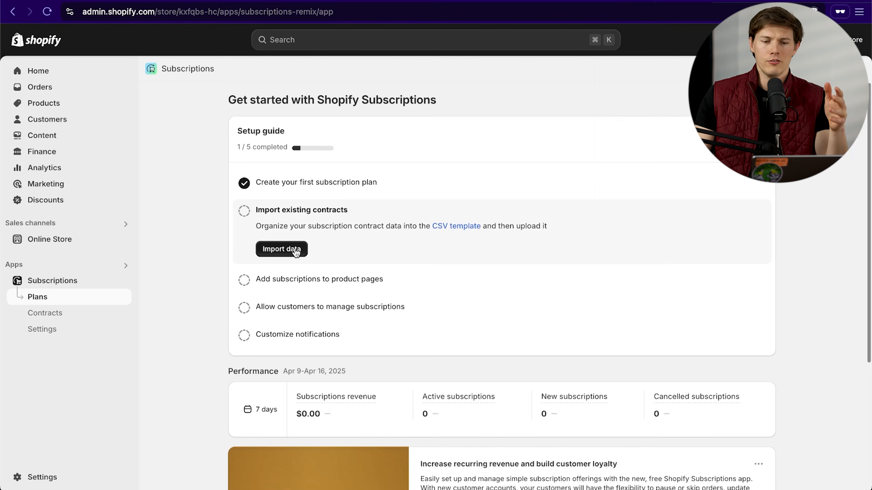
left_click(243, 286)
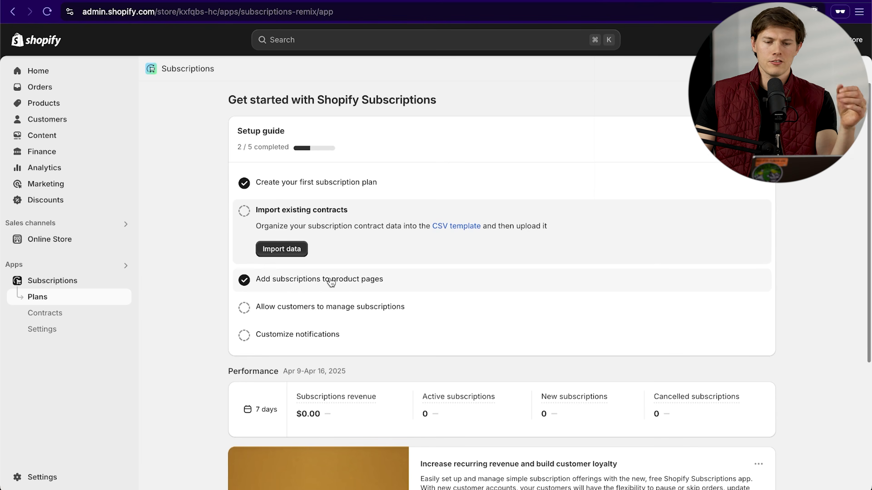
left_click(348, 283)
left_click(328, 277)
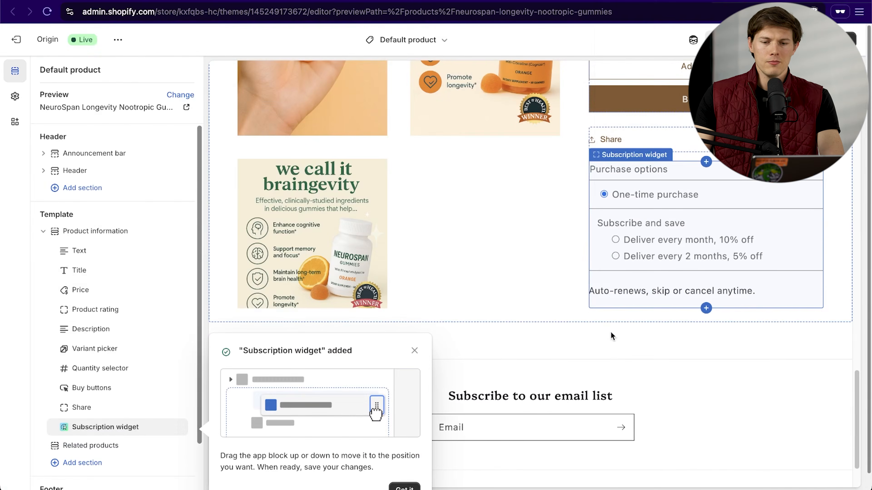
scroll(714, 313, "up", 10)
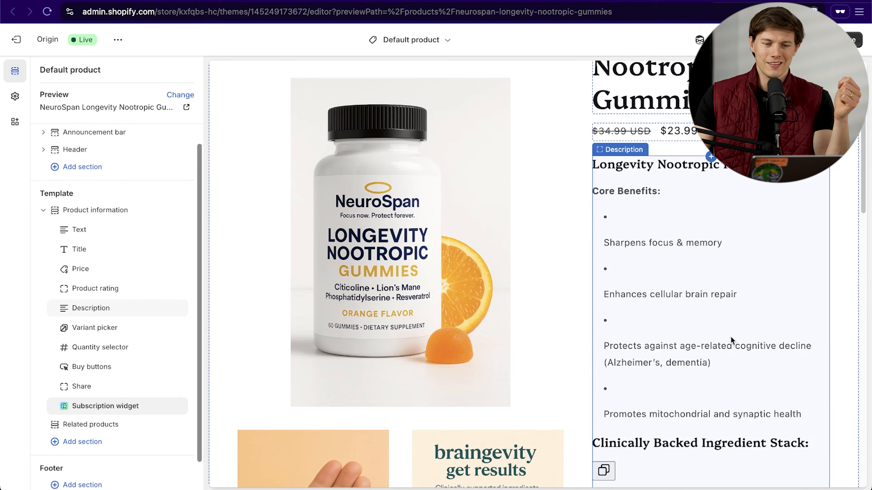
Remove the Description block from the product information section of the Default product template.
left_click(103, 311)
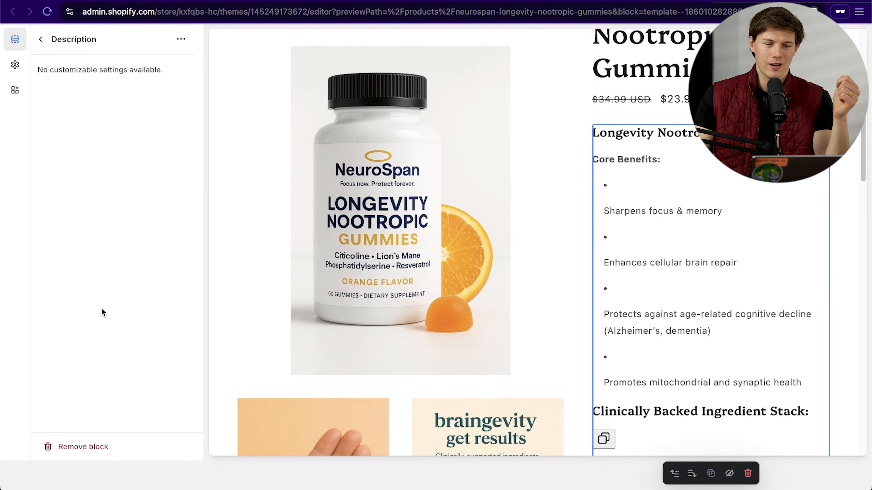
left_click(79, 446)
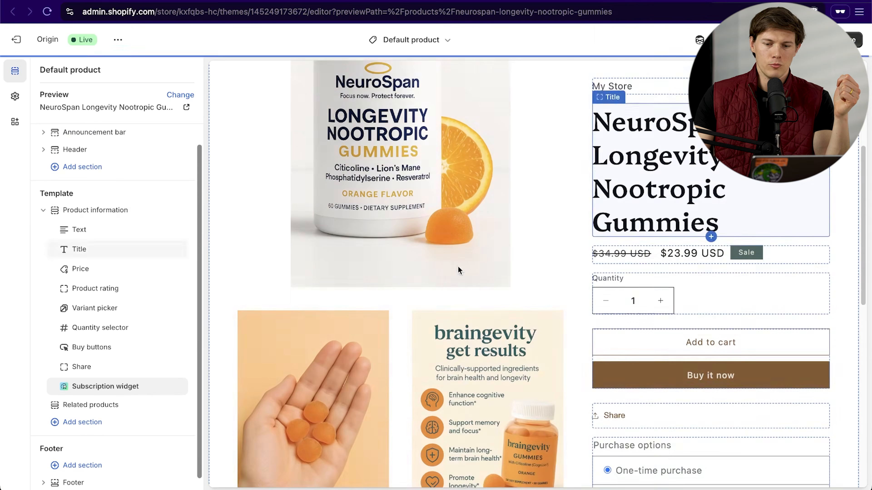
Move the Subscription widget block directly below Price in the product information section and save the template.
scroll(709, 340, "down", 5)
scroll(708, 340, "down", 5)
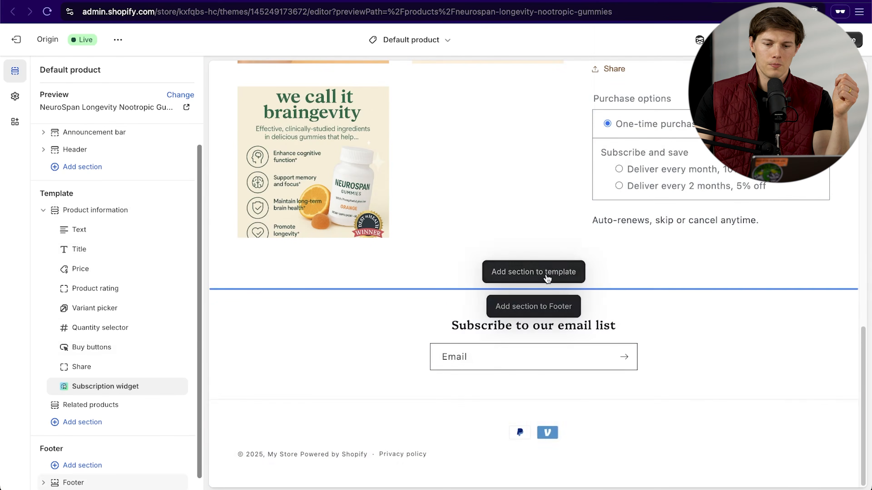
scroll(618, 268, "up", 15)
scroll(654, 250, "down", 3)
scroll(701, 290, "up", 4)
scroll(693, 292, "up", 3)
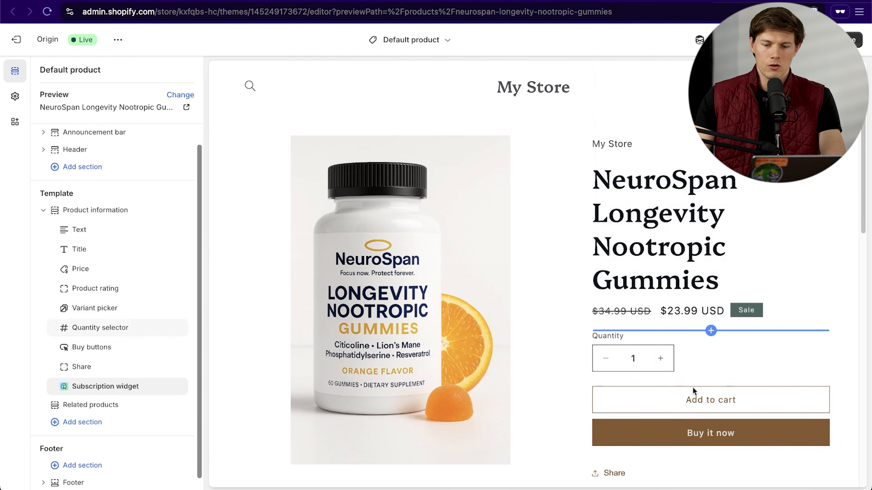
scroll(673, 402, "down", 1)
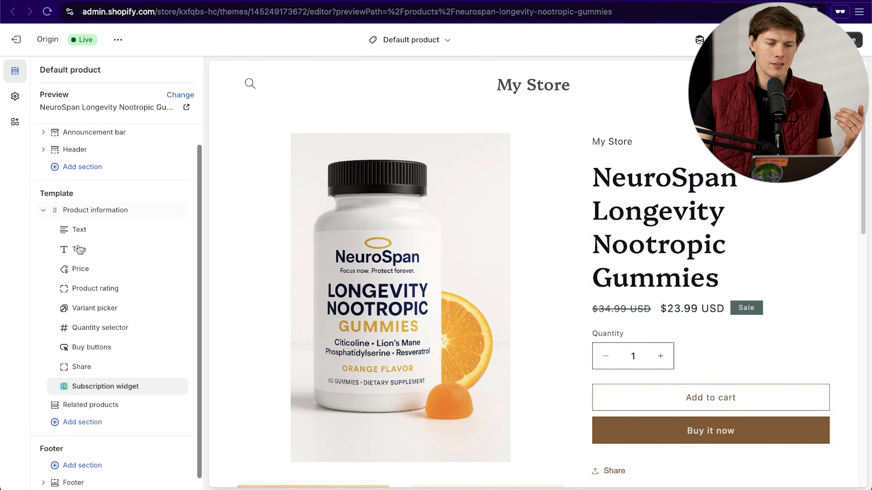
left_click_drag(64, 388, 63, 293)
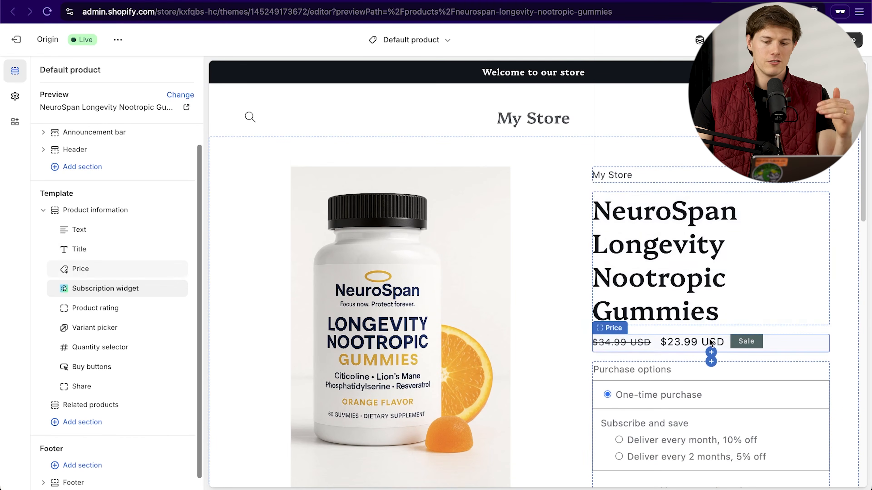
scroll(699, 388, "down", 4)
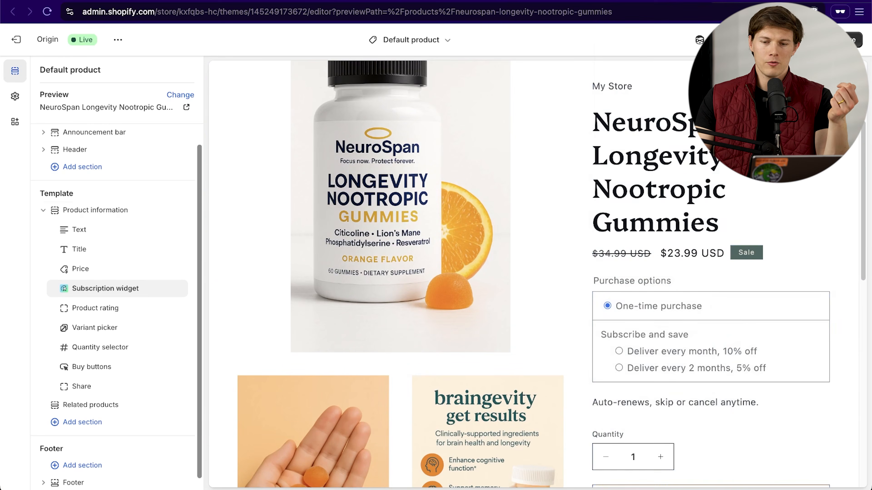
left_click(857, 45)
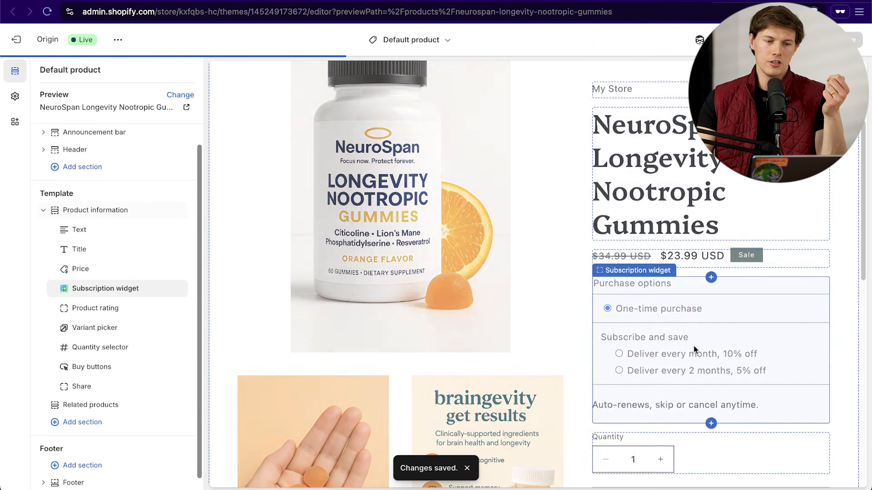
Return to the Subscriptions setup guide and mark "Allow customers to manage subscriptions" as complete.
left_click(685, 1)
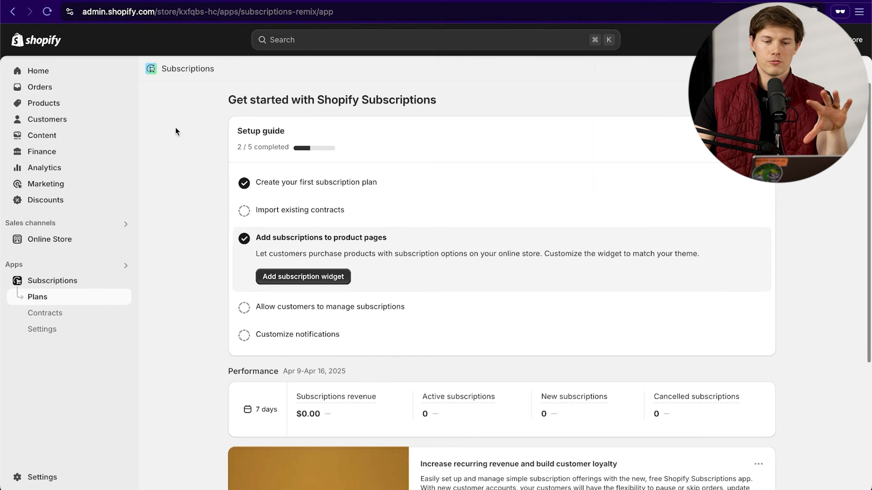
left_click(245, 309)
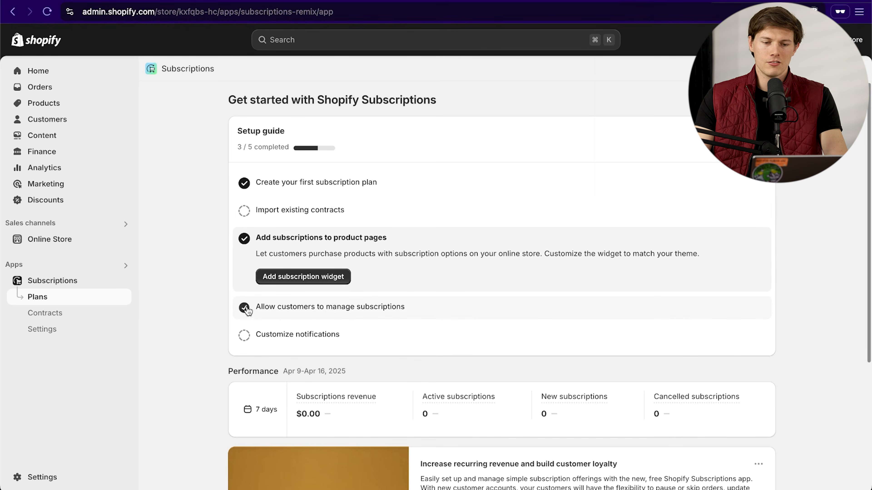
left_click(271, 307)
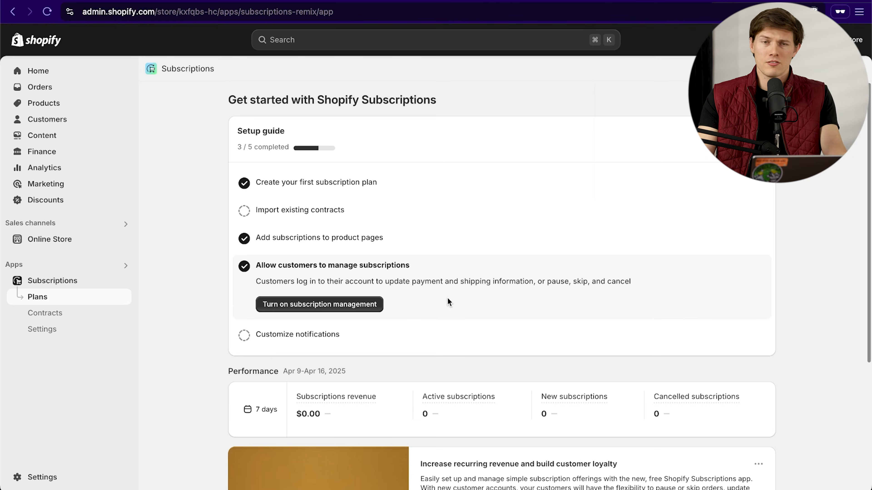
Turn on subscription management by adding the Subscription management page to Accounts.
left_click(354, 305)
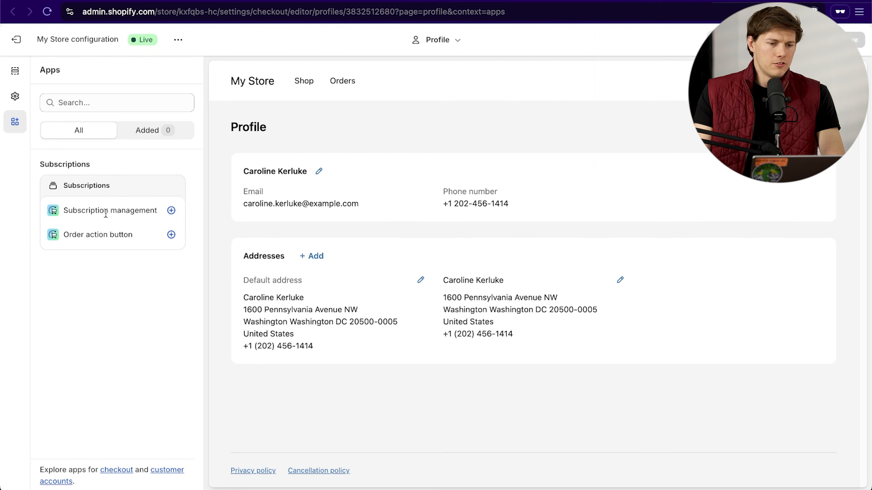
left_click(171, 210)
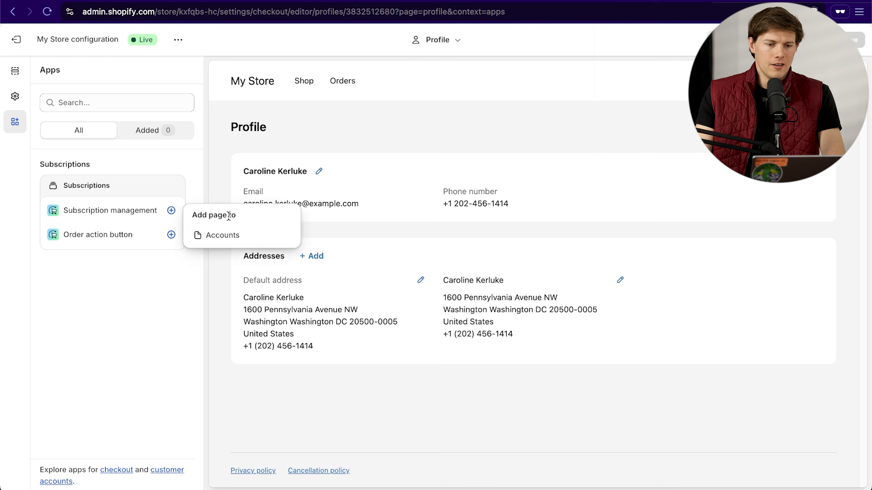
left_click(223, 235)
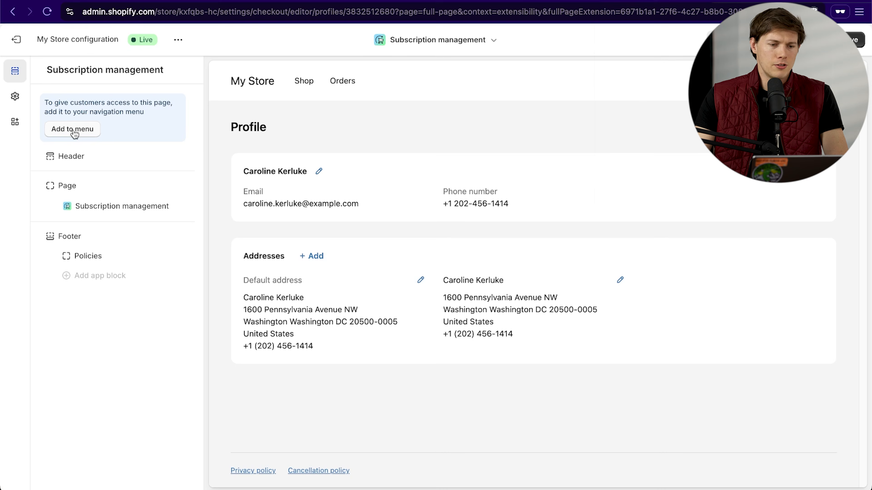
Save the configuration and add the page to the customer account main menu with the label "Manage my subscriptions".
left_click(74, 130)
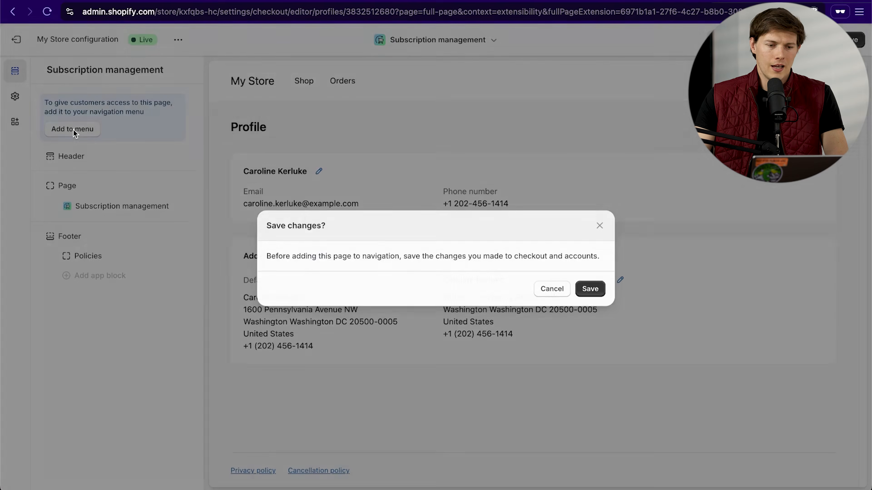
left_click(590, 288)
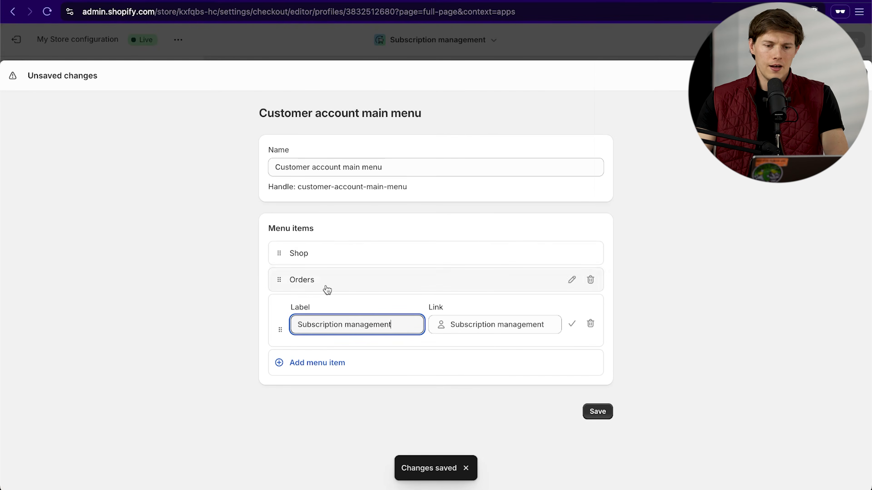
triple_click(351, 330)
type("Manage my subscriptions")
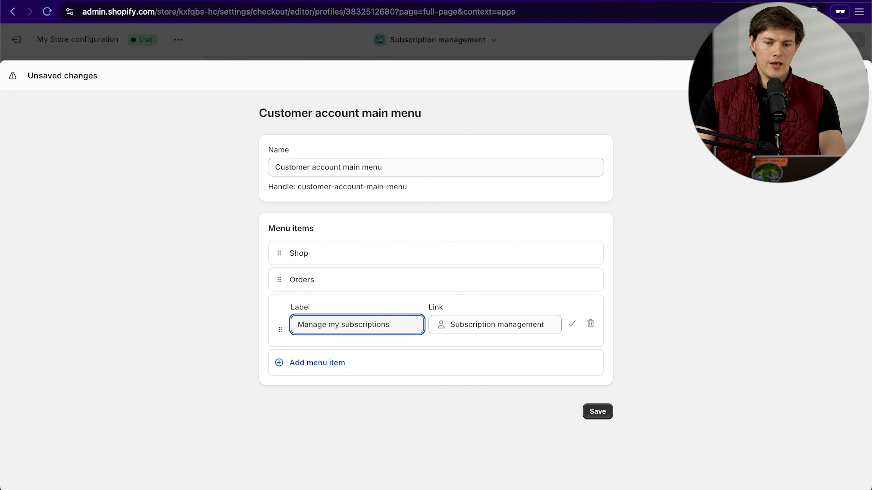
left_click(599, 411)
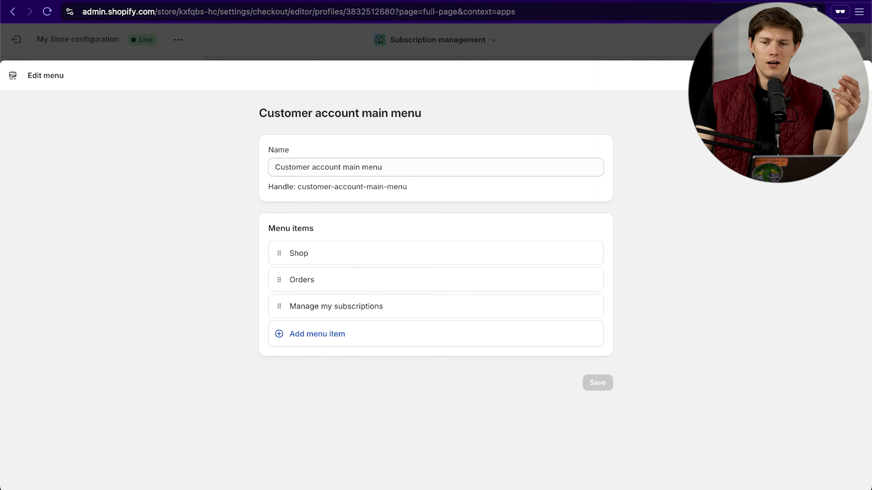
left_click(859, 75)
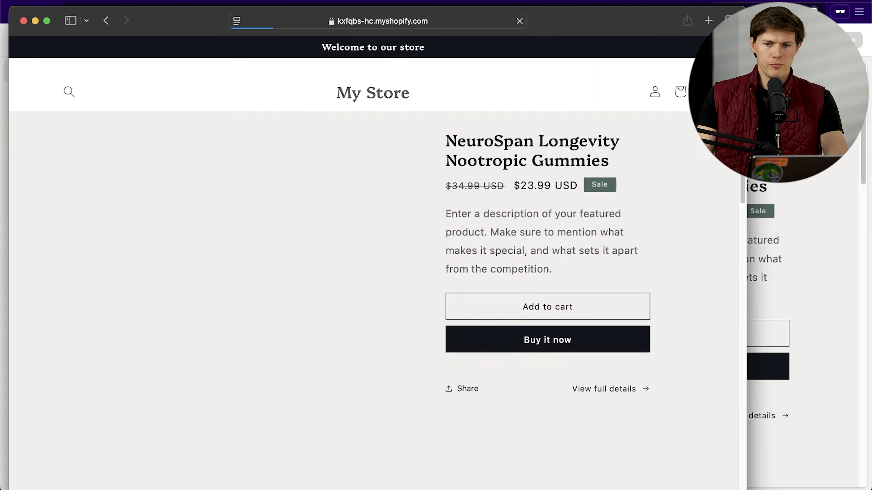
In the separate storefront browser window, log in to the customer account and check its Manage my subscriptions page.
left_click_drag(747, 137, 871, 137)
left_click(713, 92)
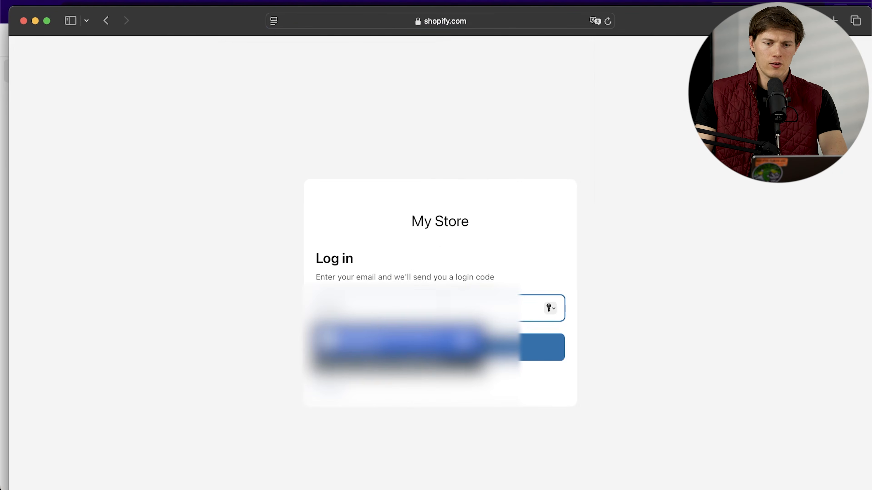
left_click(440, 254)
left_click(426, 308)
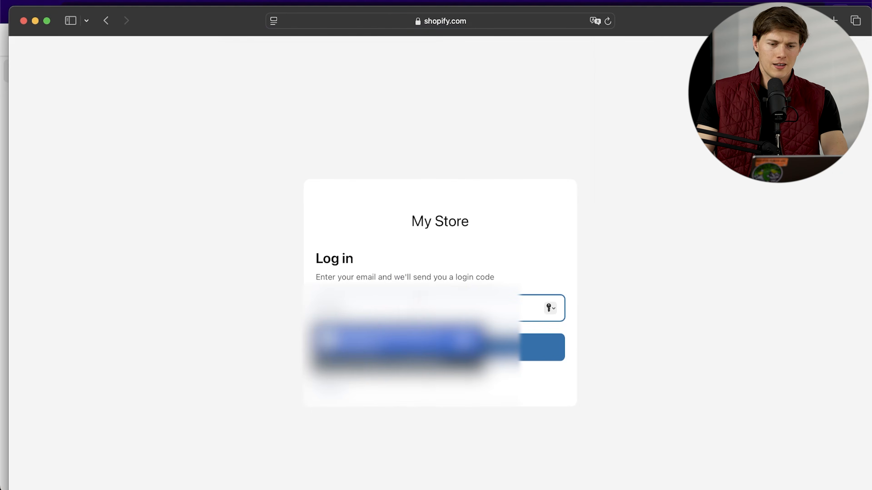
left_click(383, 389)
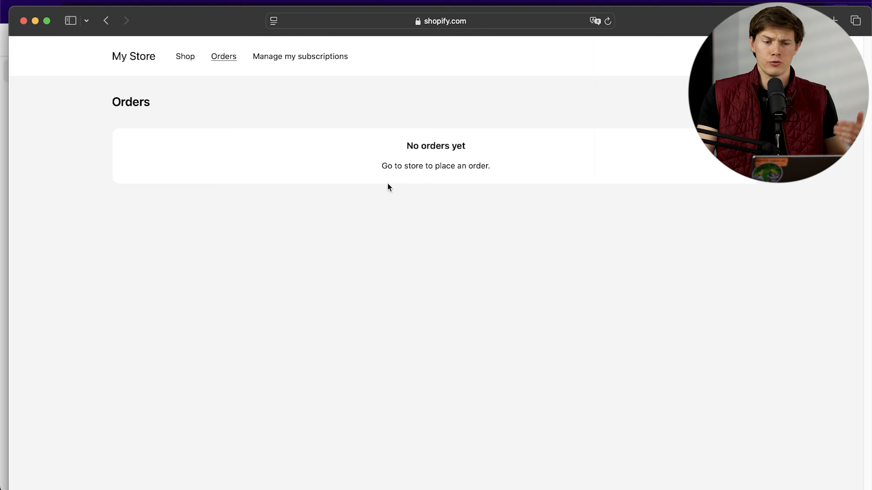
left_click(289, 62)
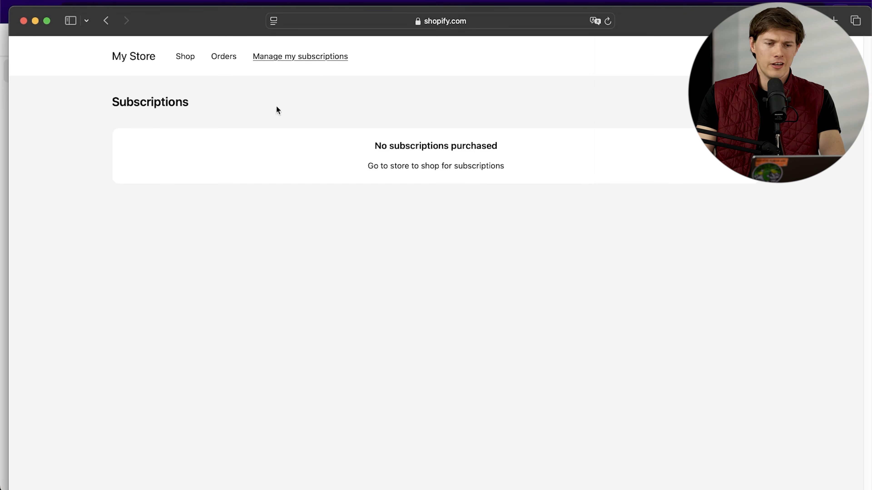
left_click(24, 21)
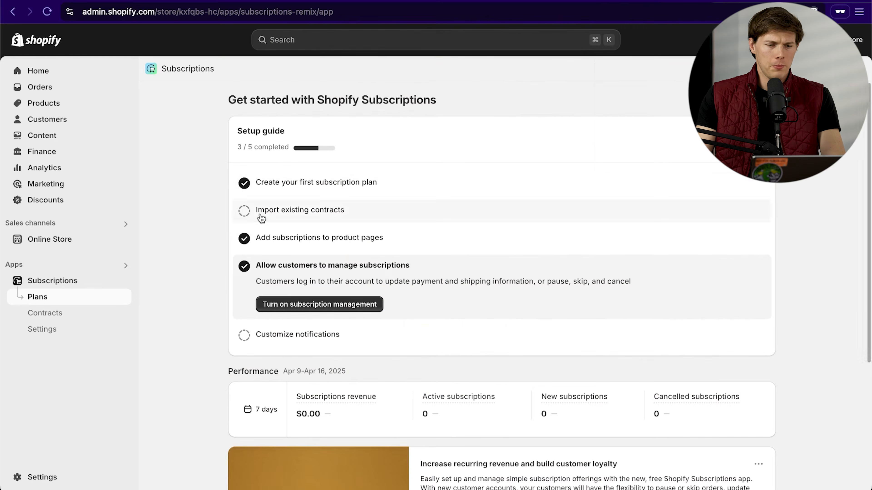
In the Subscriptions setup guide, mark "Customize notifications" as complete and expand that task.
left_click(44, 282)
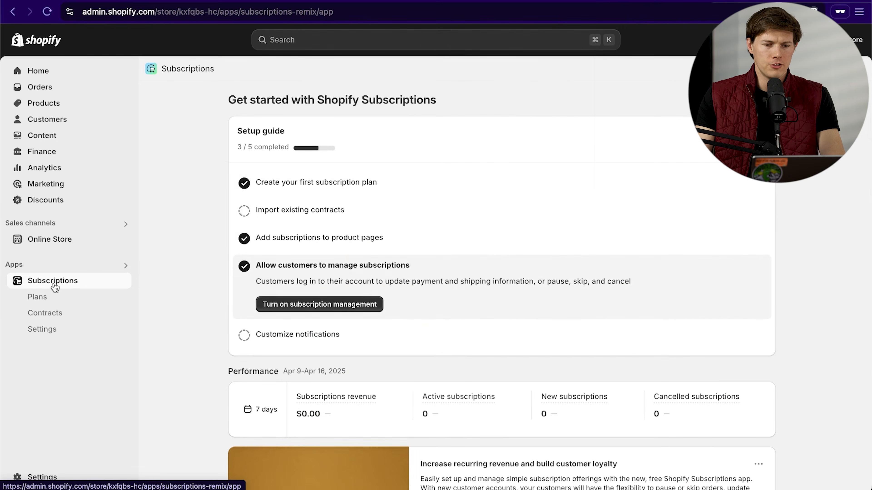
left_click(244, 335)
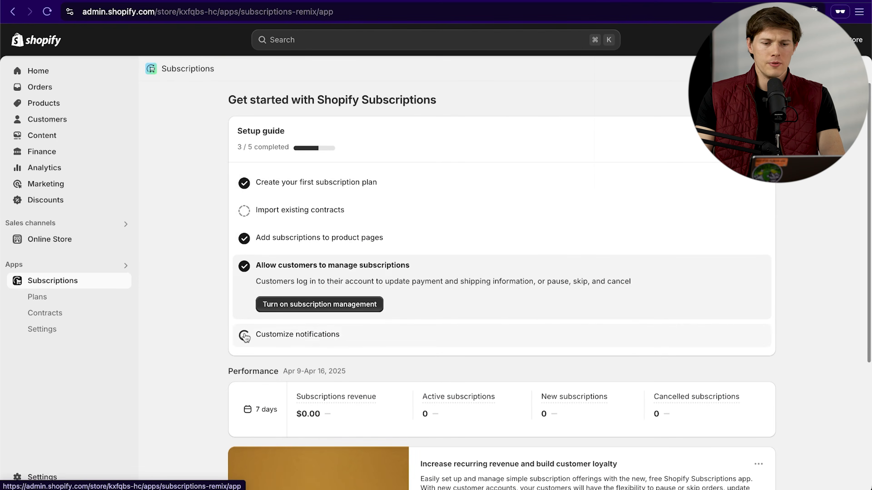
left_click(319, 338)
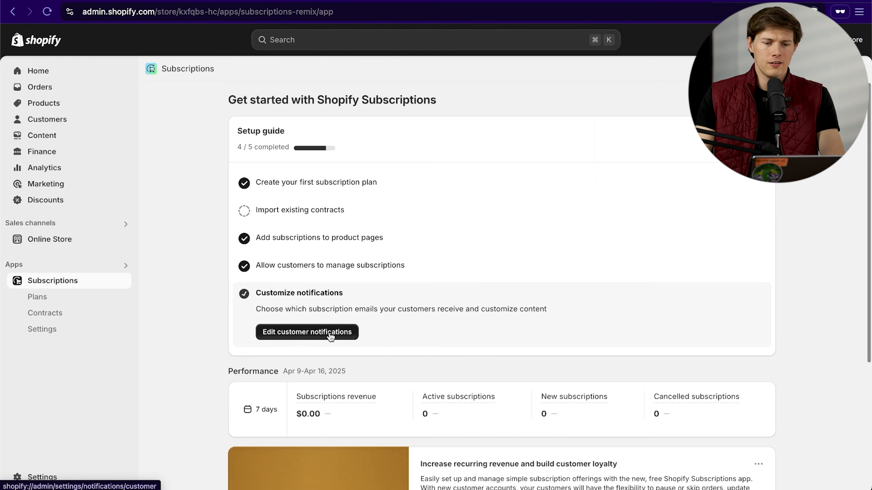
Open the customer notification settings and review the emails listed under Subscriptions.
left_click(329, 333)
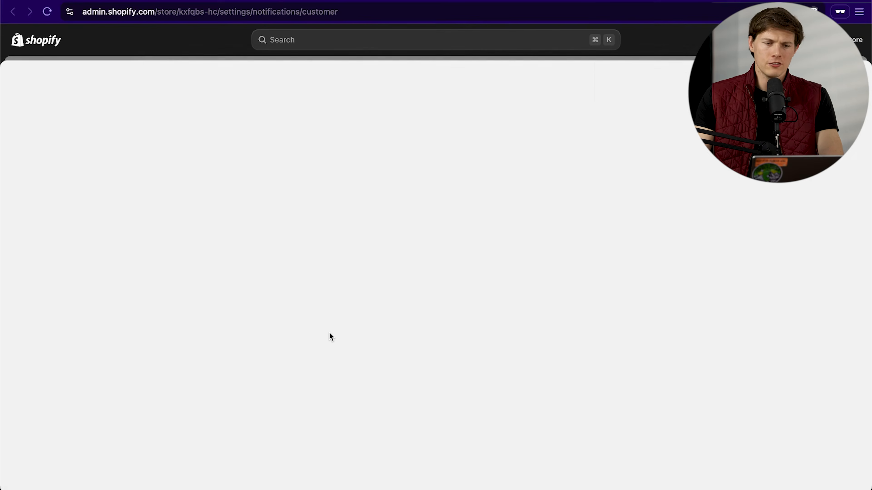
scroll(574, 275, "down", 20)
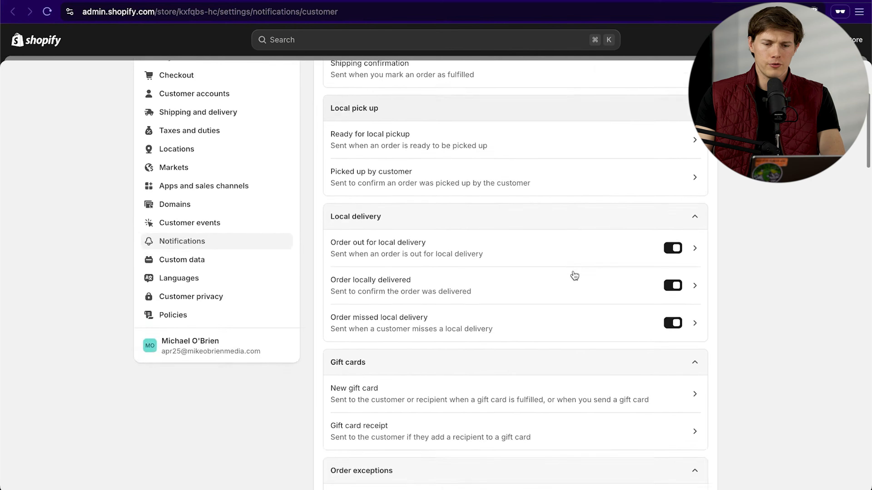
scroll(574, 274, "down", 15)
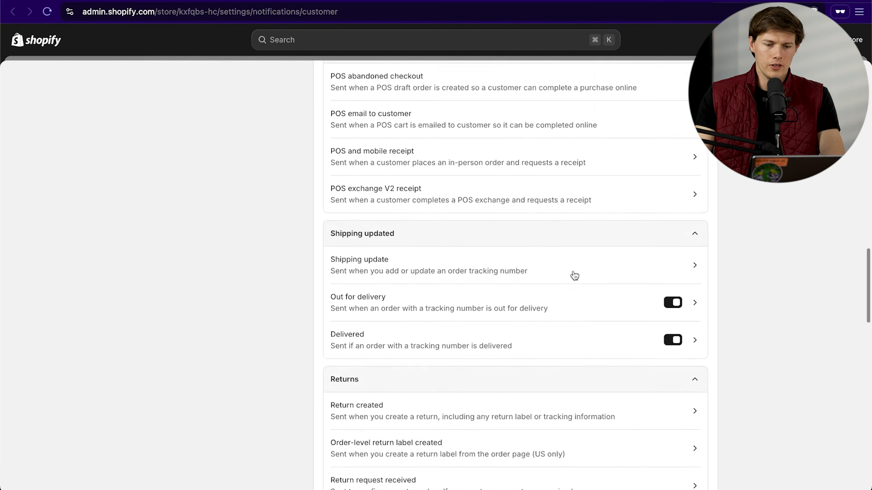
scroll(574, 276, "down", 8)
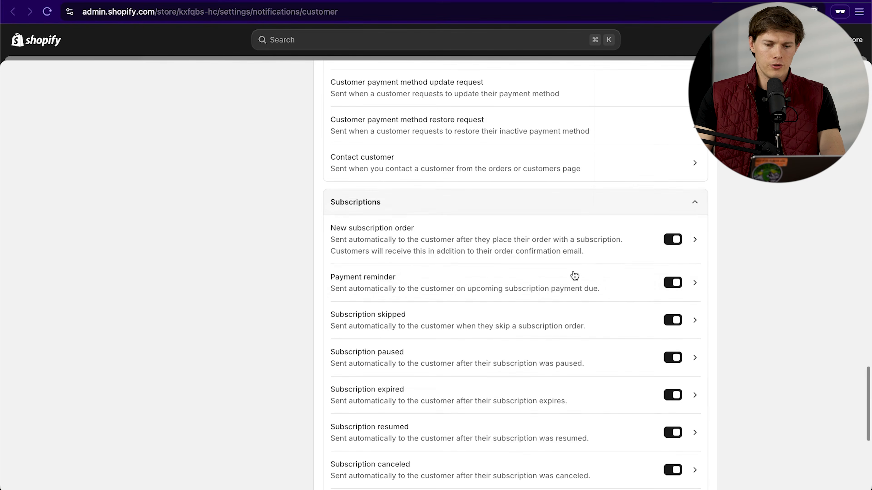
scroll(618, 271, "down", 1)
scroll(624, 275, "down", 5)
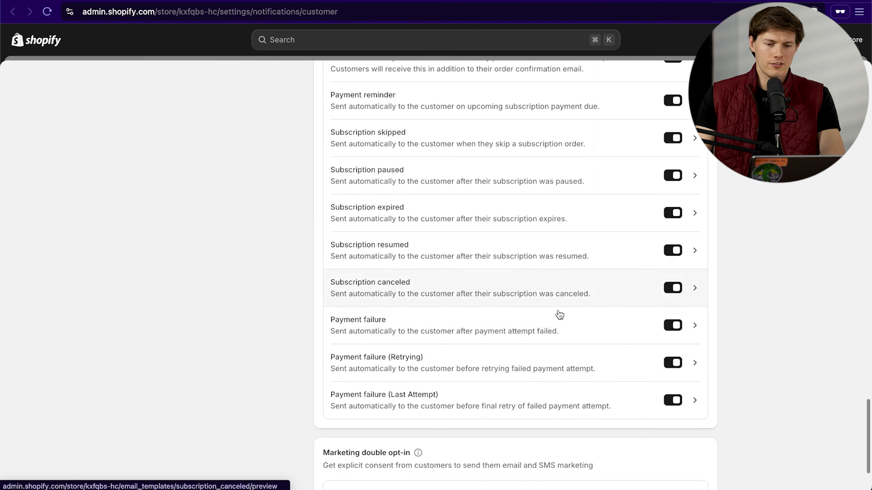
scroll(545, 394, "up", 1)
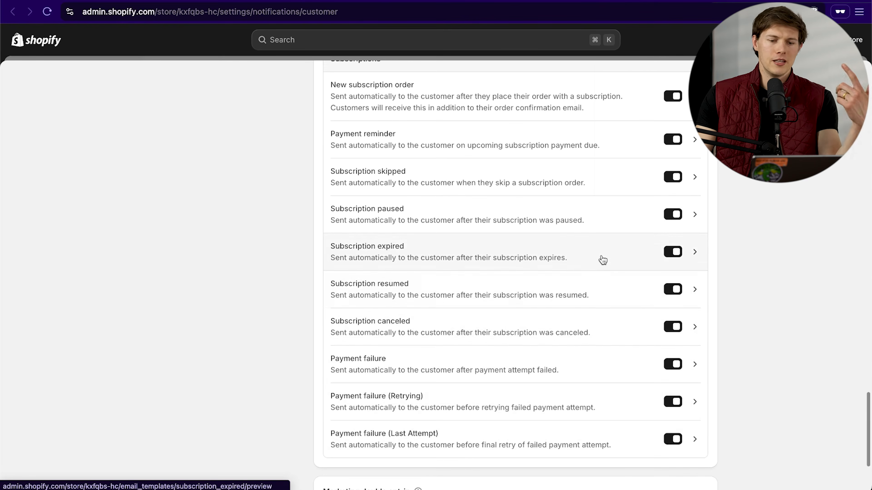
scroll(600, 244, "up", 2)
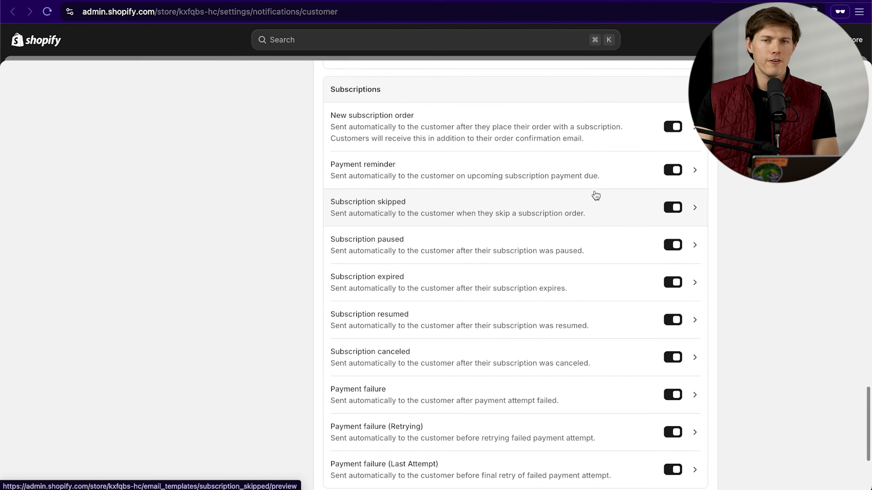
scroll(596, 281, "down", 3)
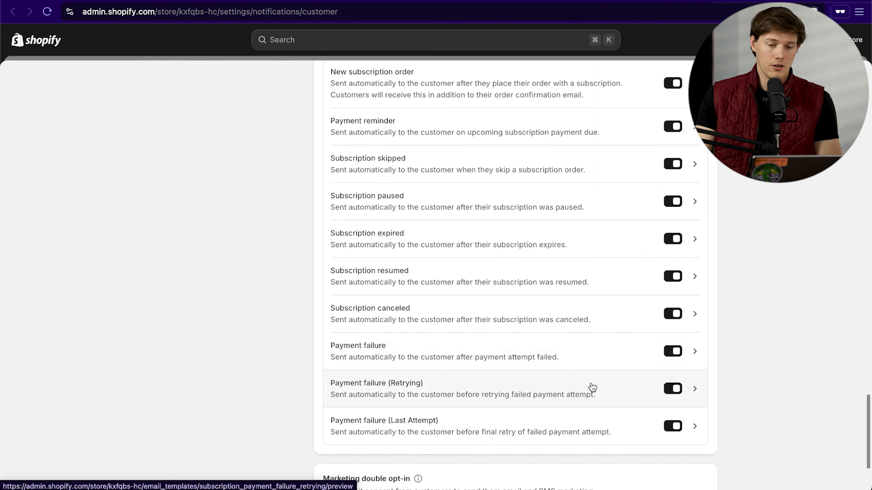
Turn the Payment failure (Retrying) customer email off and switch it back on.
left_click(672, 389)
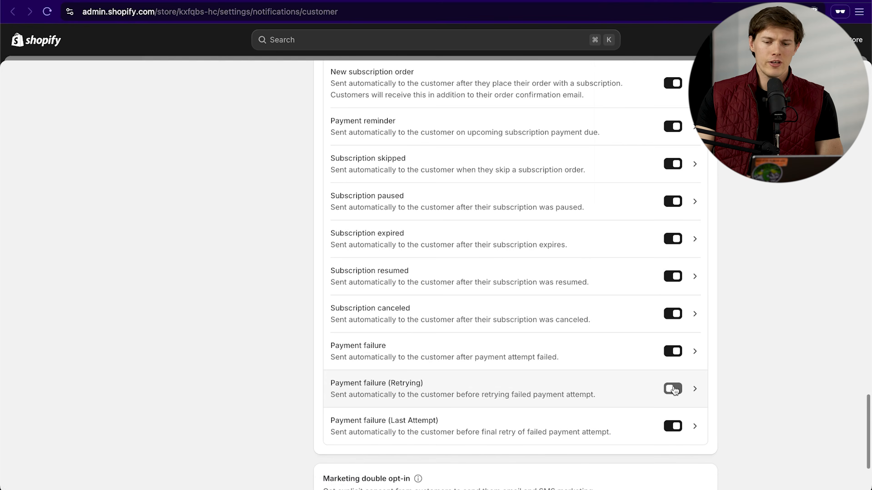
left_click(673, 388)
Preview the Subscription paused email template and return to the customer notifications list.
scroll(497, 282, "up", 3)
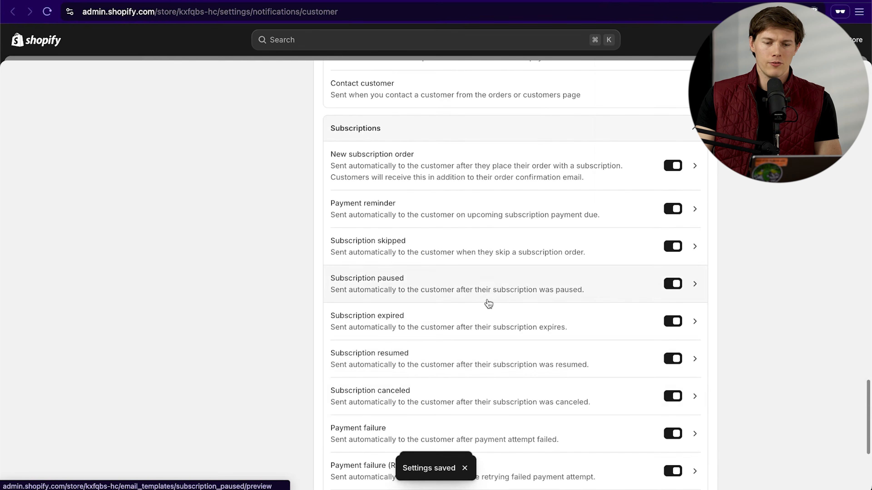
left_click(488, 282)
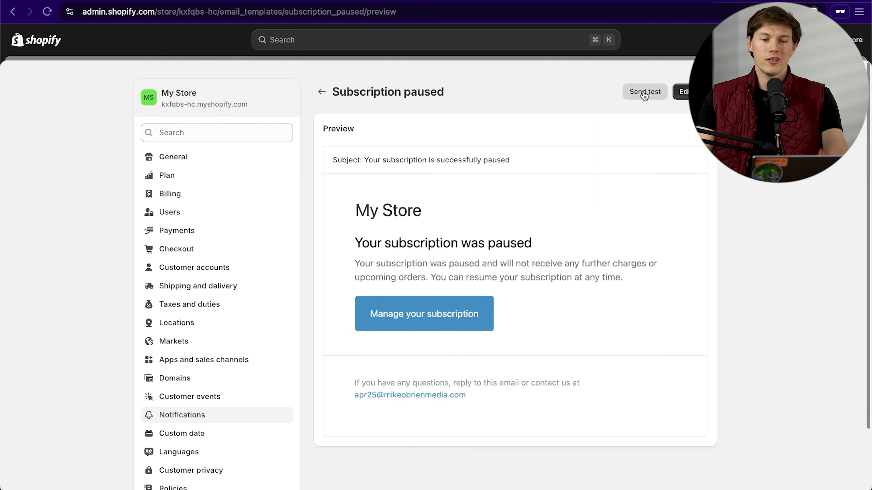
left_click(330, 92)
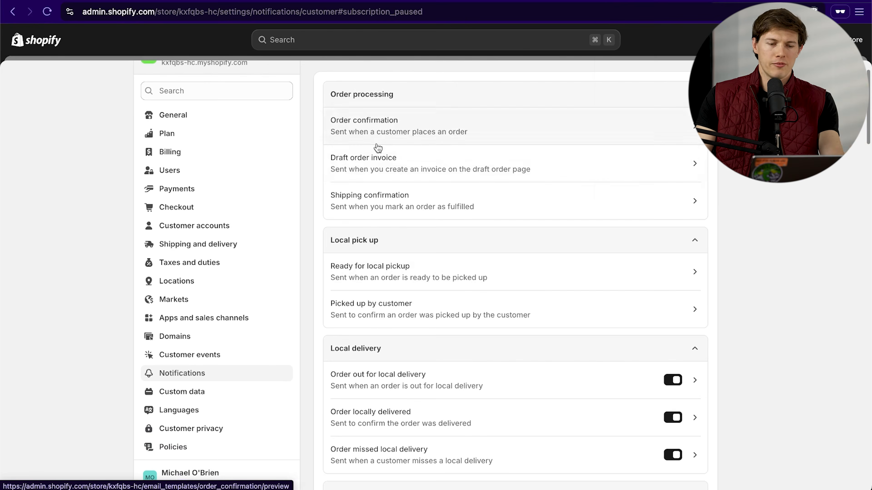
In the General settings, try the order ID suffix "-supplementstore" and clear it again.
left_click(236, 123)
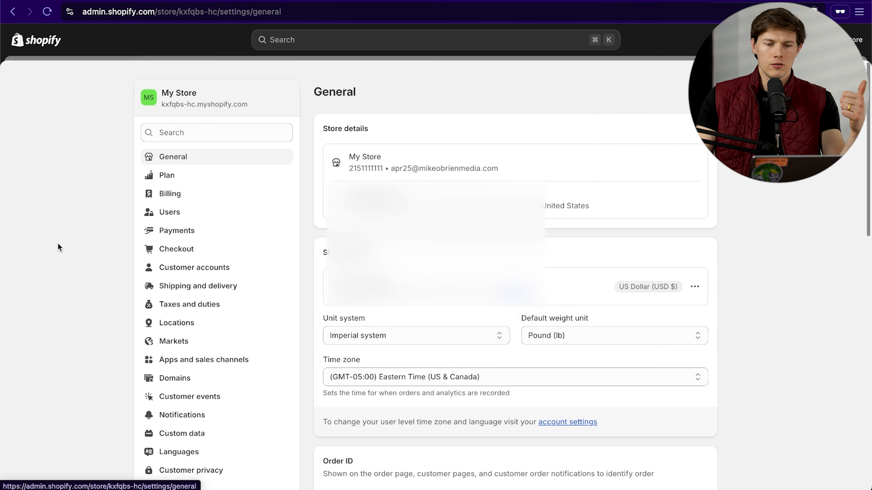
scroll(342, 184, "down", 10)
left_click(380, 124)
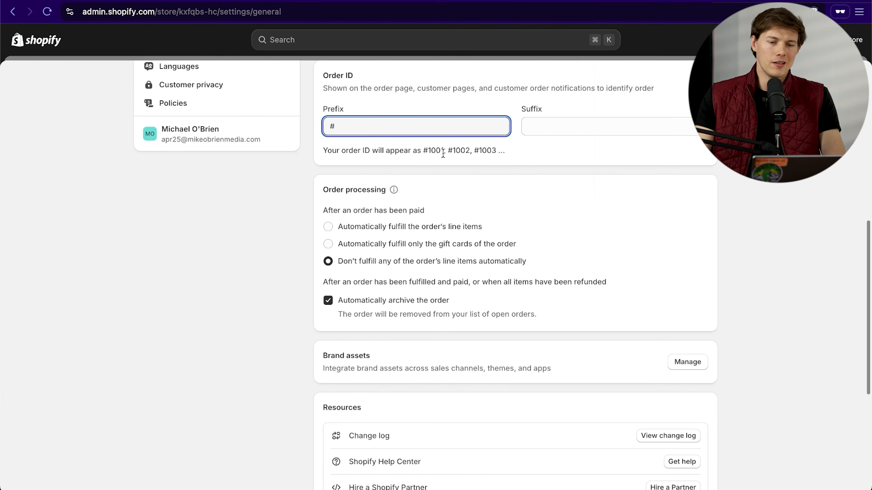
left_click(595, 124)
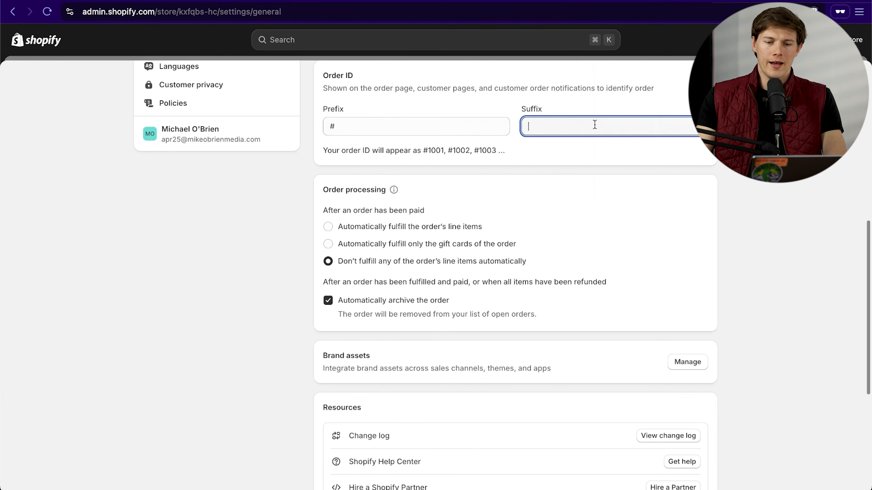
type("-")
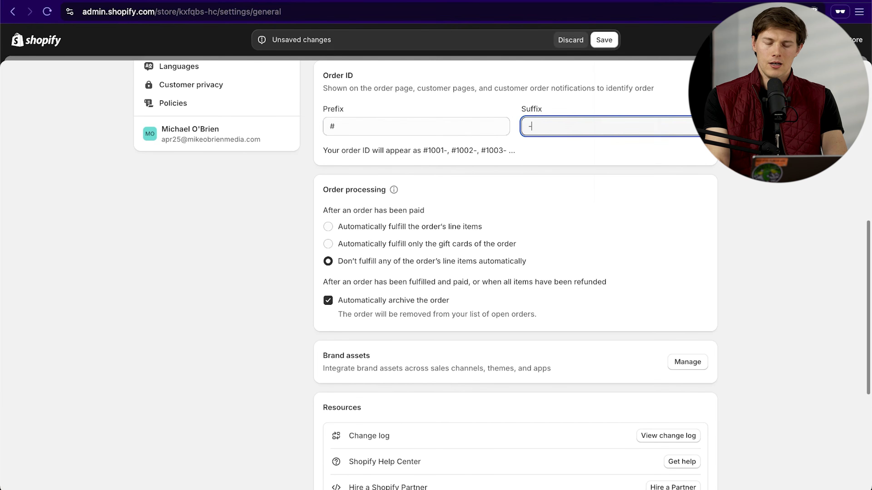
type("supplementstore")
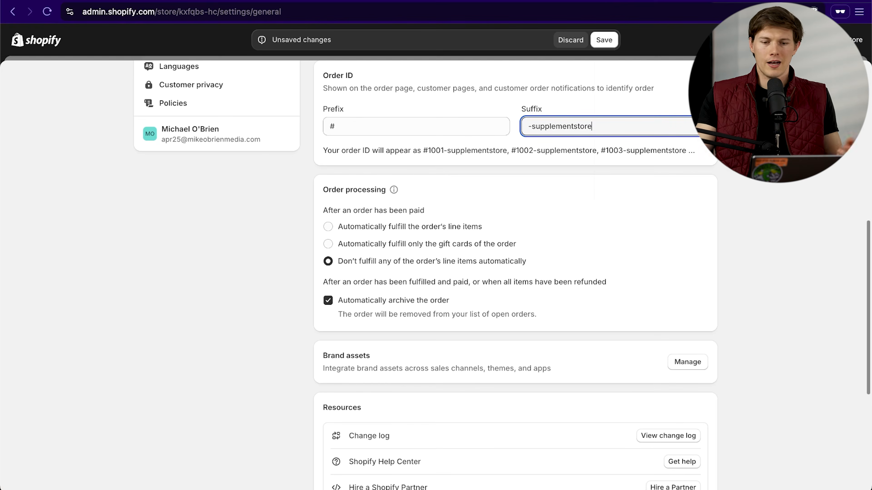
key("super+a")
key("BackSpace")
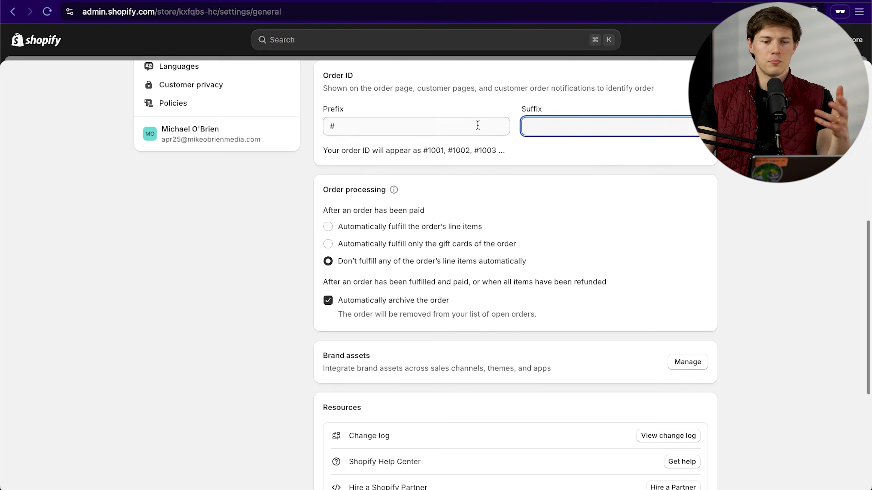
Edit the store profile in the General settings and rename the store to NeuroSpan.
scroll(582, 197, "down", 5)
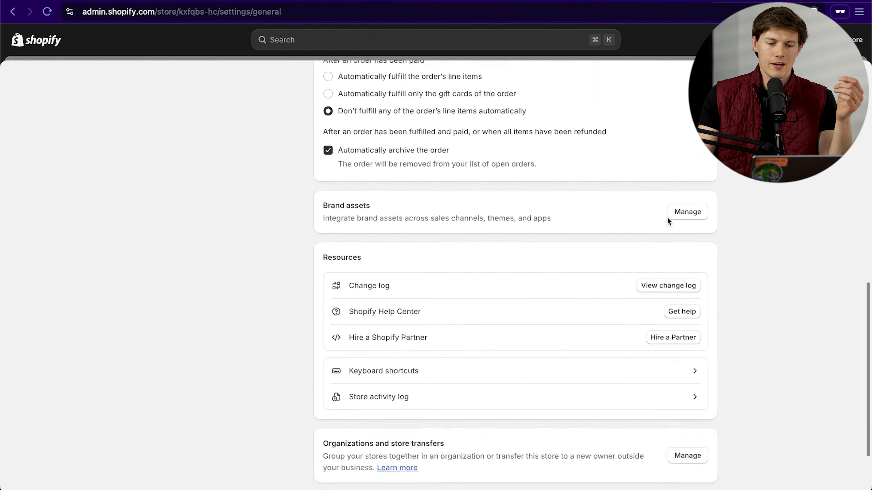
scroll(673, 217, "down", 3)
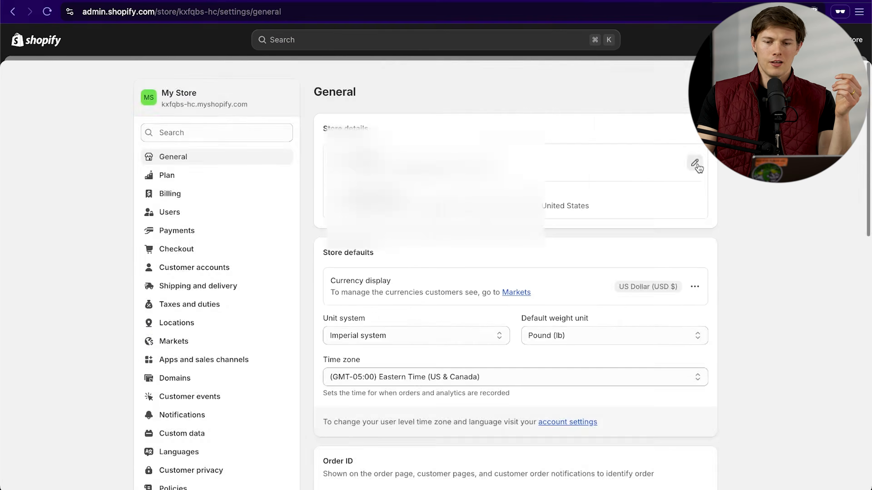
left_click(699, 168)
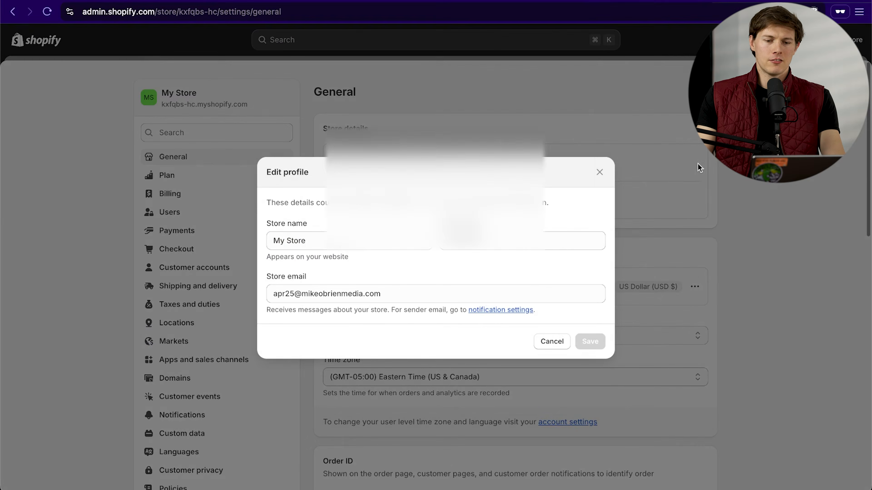
triple_click(346, 247)
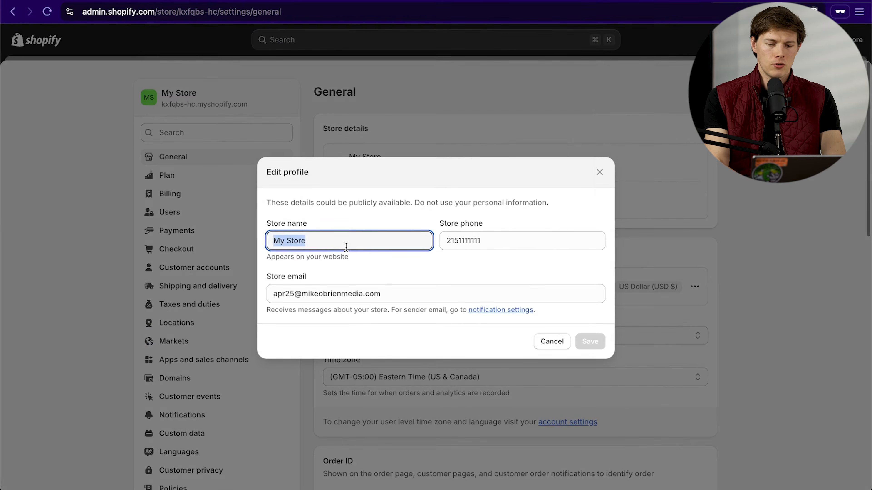
Review the Payments settings and start the Shopify Payments account setup.
left_click(211, 231)
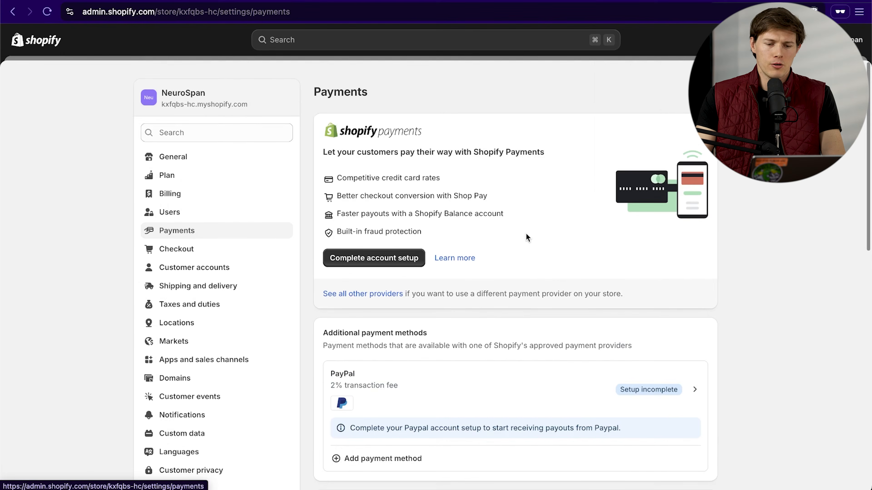
scroll(606, 267, "down", 1)
scroll(606, 267, "down", 5)
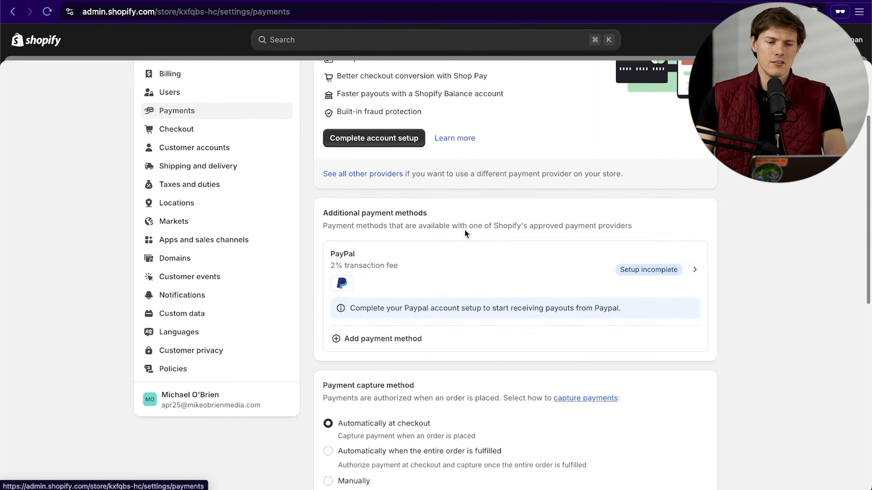
scroll(488, 210, "up", 5)
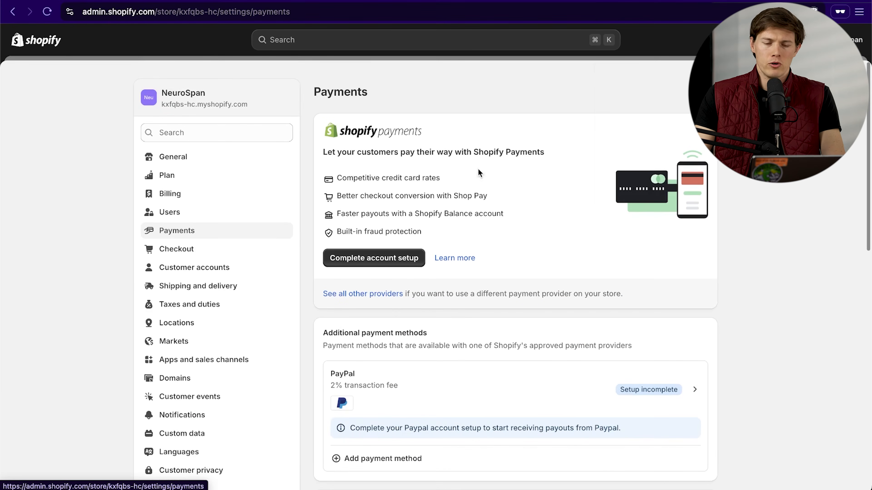
left_click(405, 263)
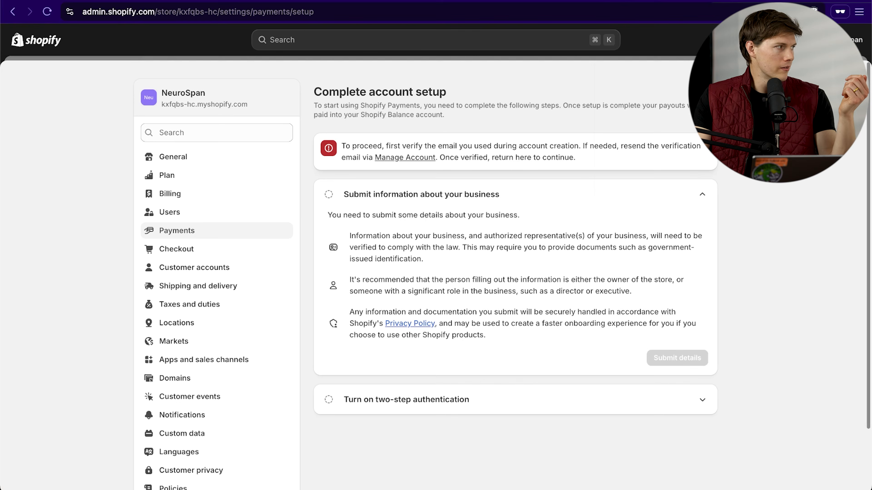
Switch to Gmail, confirm the account email from Shopify's verification message, and start submitting the business details for Shopify Payments.
left_click_drag(368, 307, 637, 65)
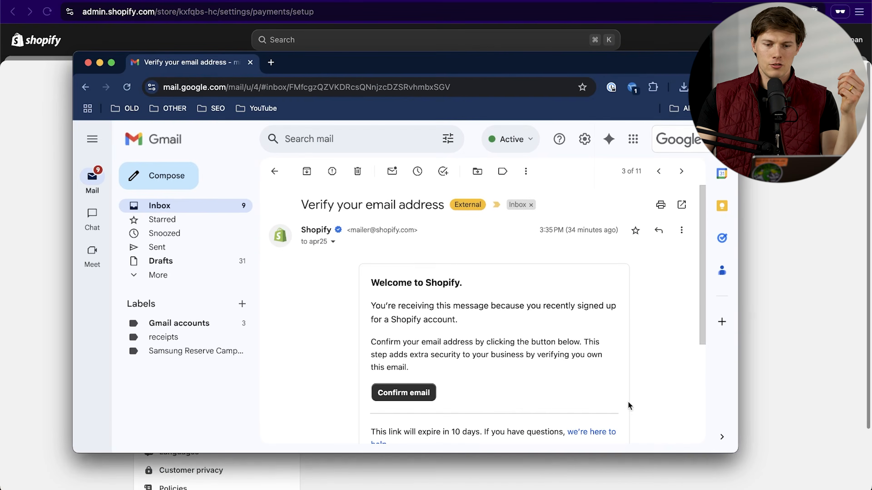
right_click(415, 395)
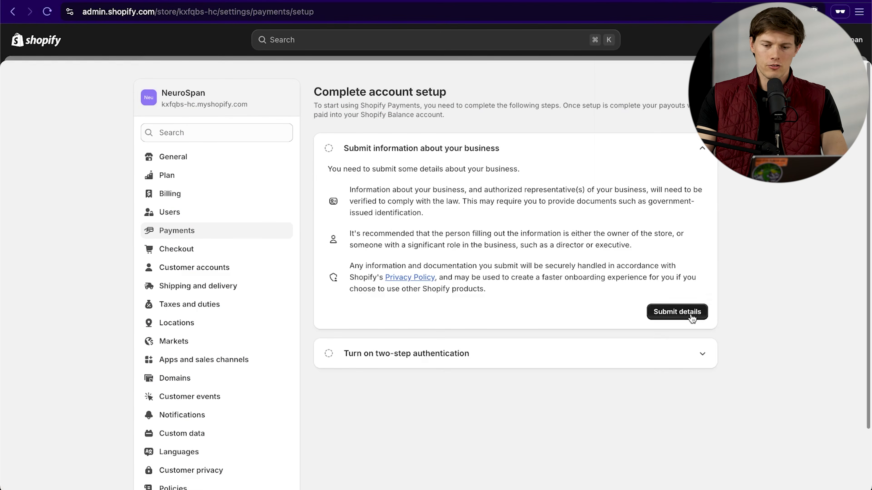
left_click(684, 312)
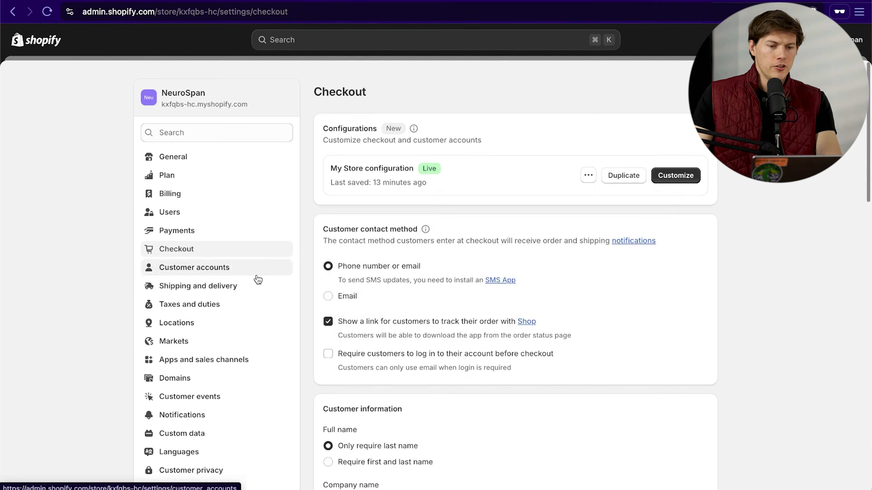
Review the Shipping and delivery settings, from the shipping rates to the saved packages and packing slips.
left_click(254, 287)
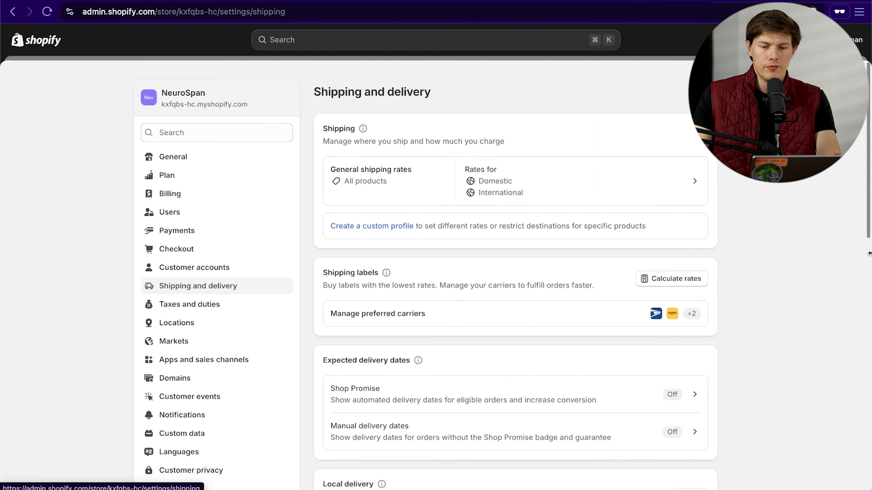
scroll(732, 294, "down", 5)
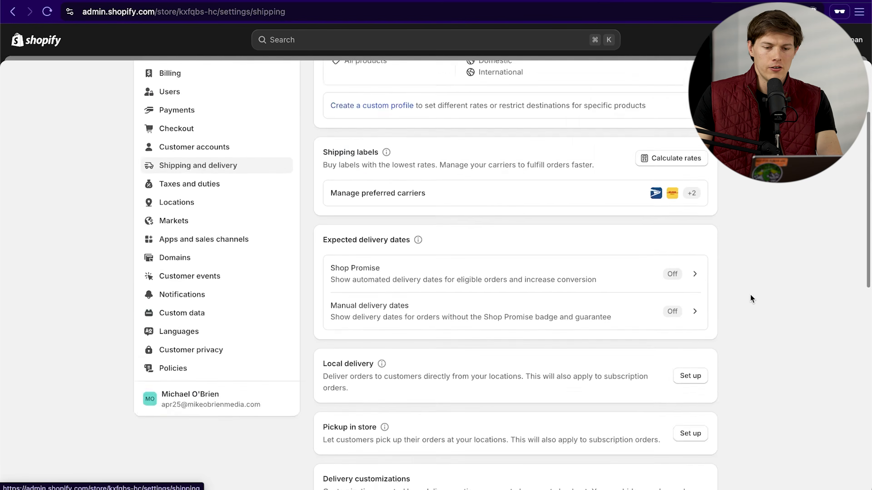
scroll(726, 289, "down", 2)
scroll(732, 295, "down", 5)
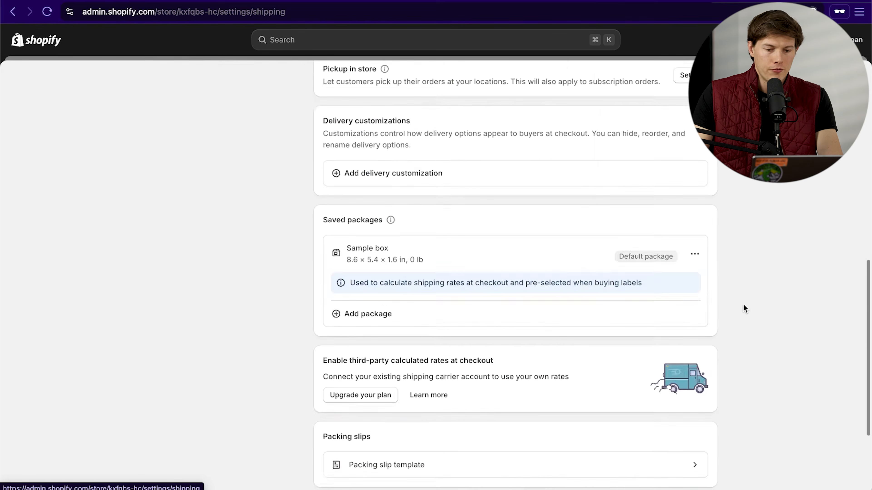
scroll(714, 309, "up", 10)
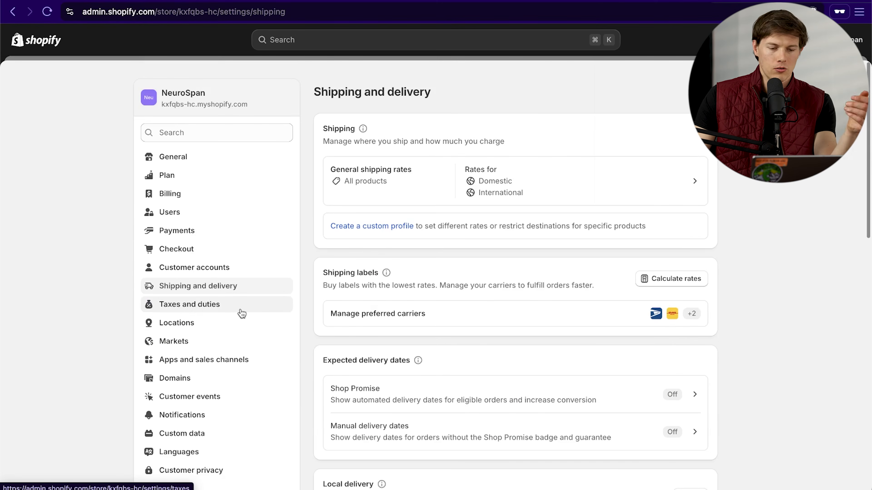
Review the Domains settings and search for "neurospan" as a new domain to buy.
left_click(225, 377)
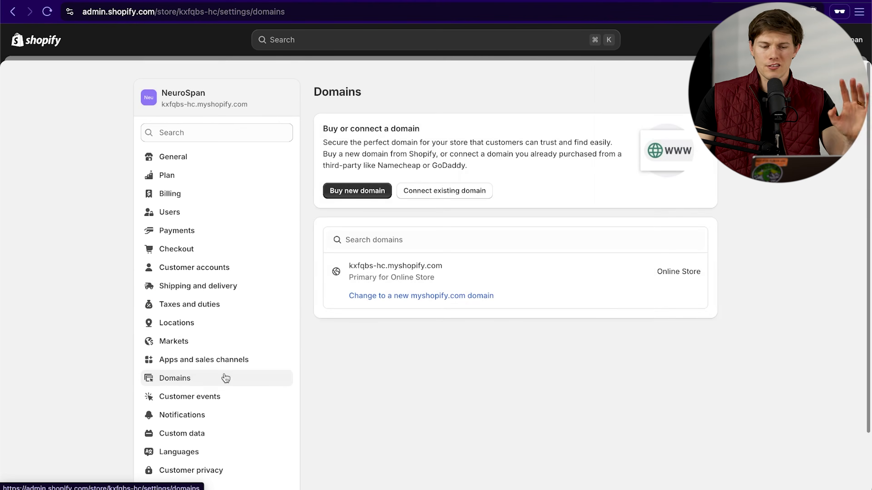
scroll(223, 344, "down", 2)
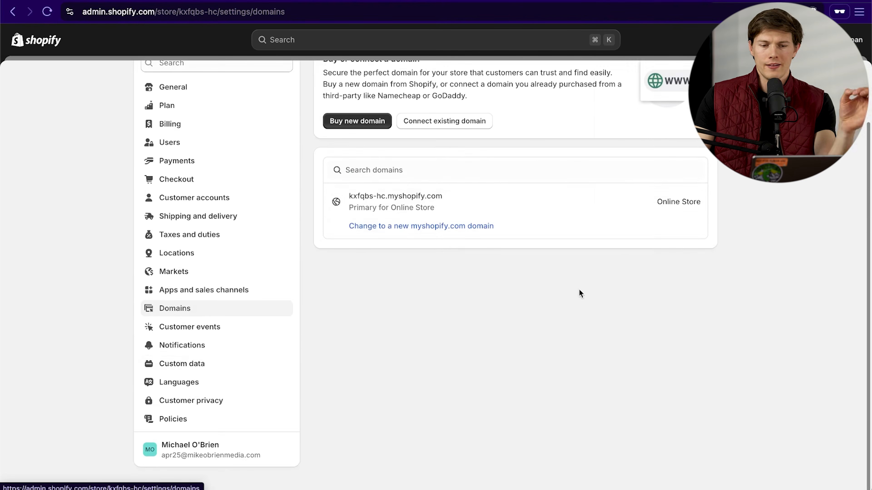
scroll(532, 288, "up", 2)
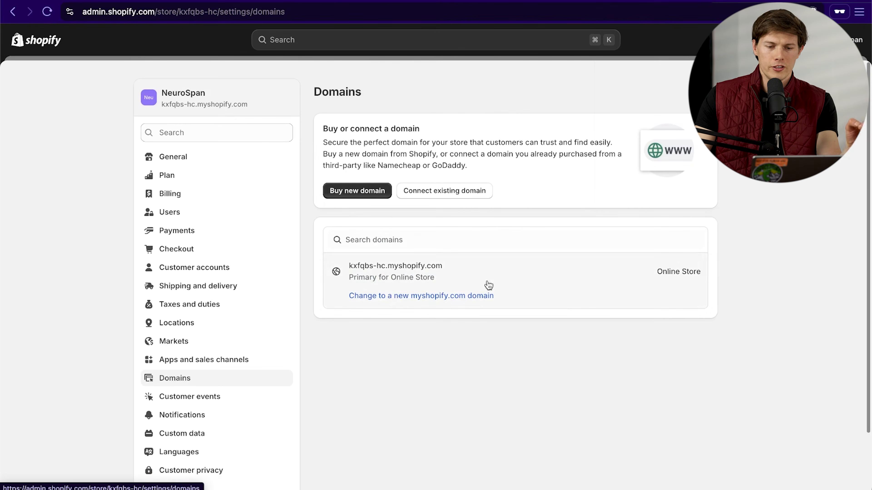
left_click(370, 192)
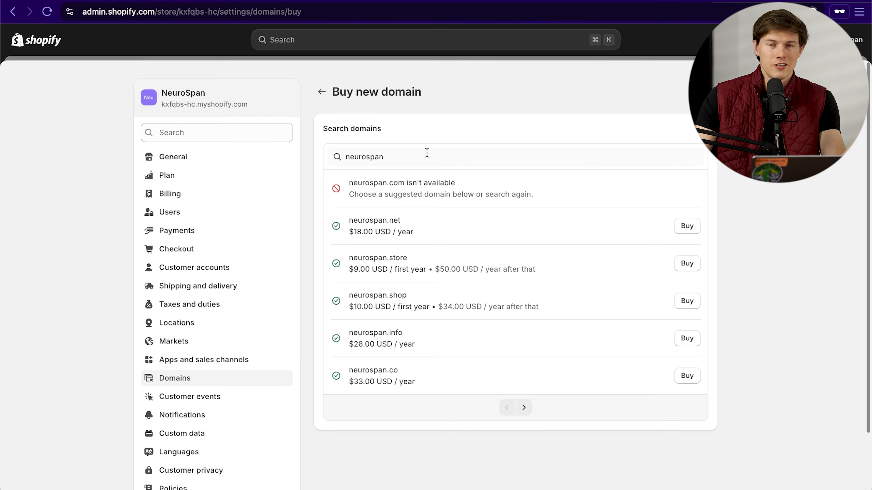
Search for neuronootropicgummies.com as a new domain and buy it with yearly auto-renewal.
left_click(449, 155)
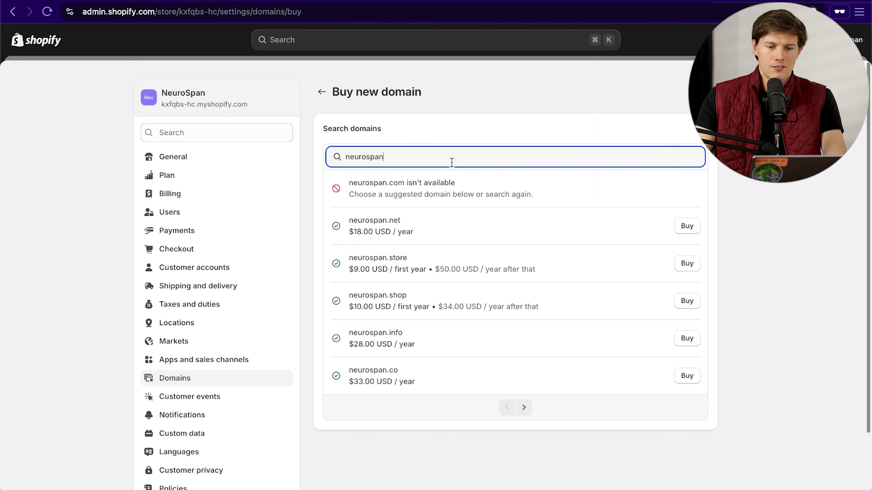
type(".")
key("BackSpace")
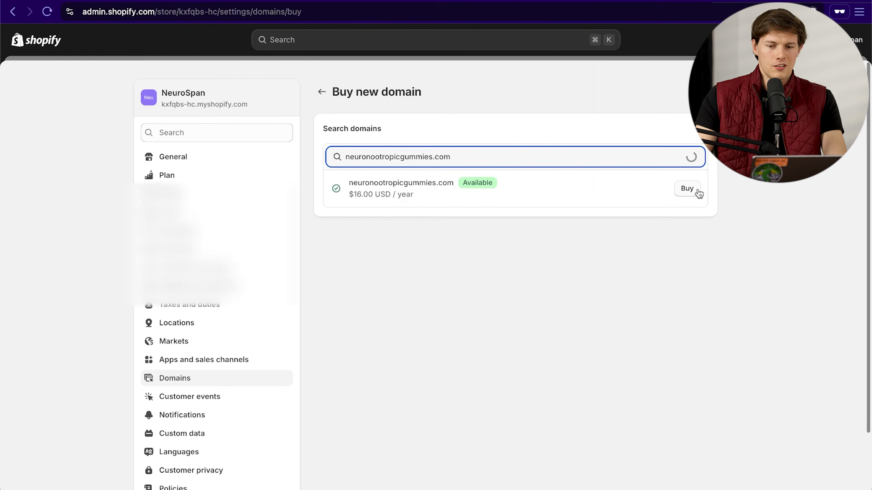
left_click(693, 189)
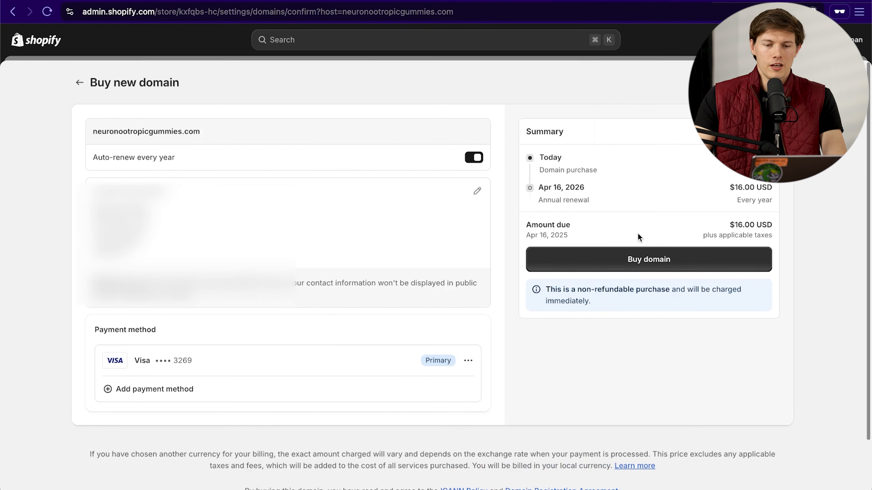
left_click(639, 259)
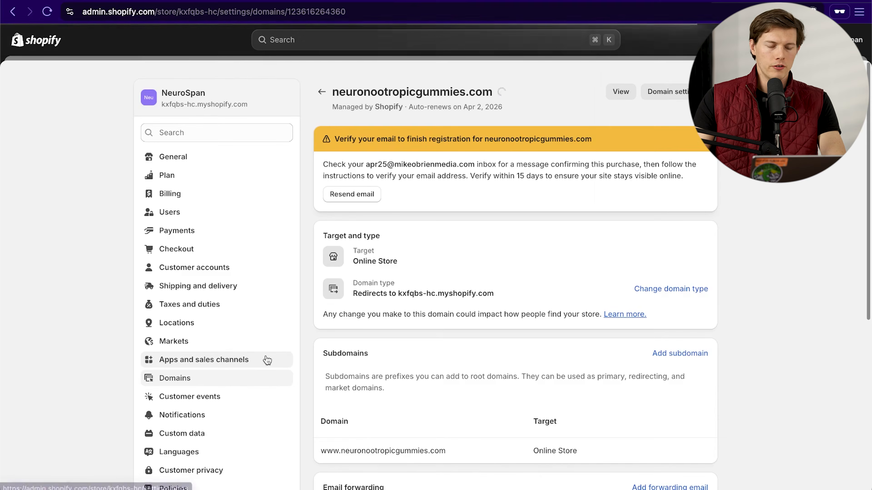
left_click_drag(636, 144, 347, 139)
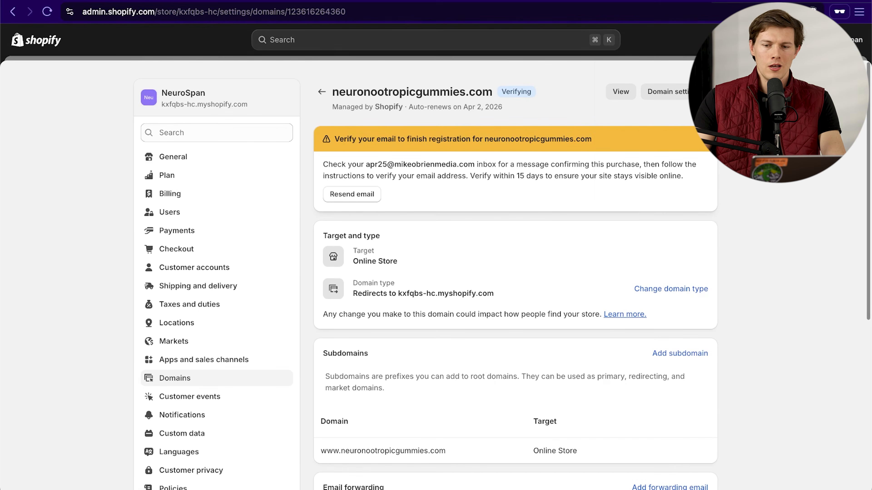
Close the settings, look over the home page in the Origin theme editor, and return to the themes list.
left_click(853, 77)
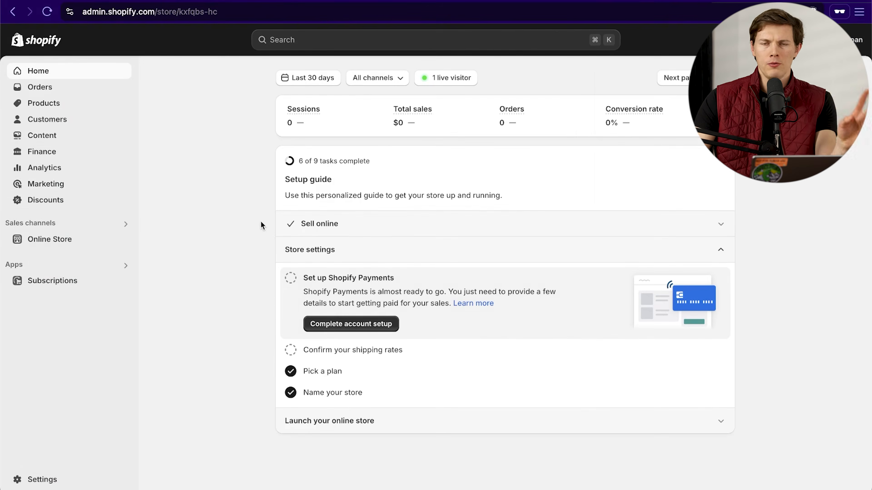
left_click(54, 245)
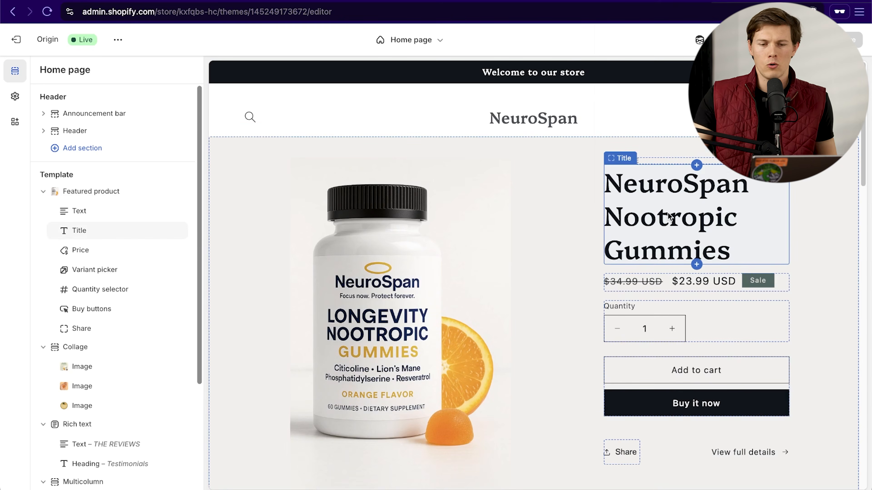
left_click(34, 39)
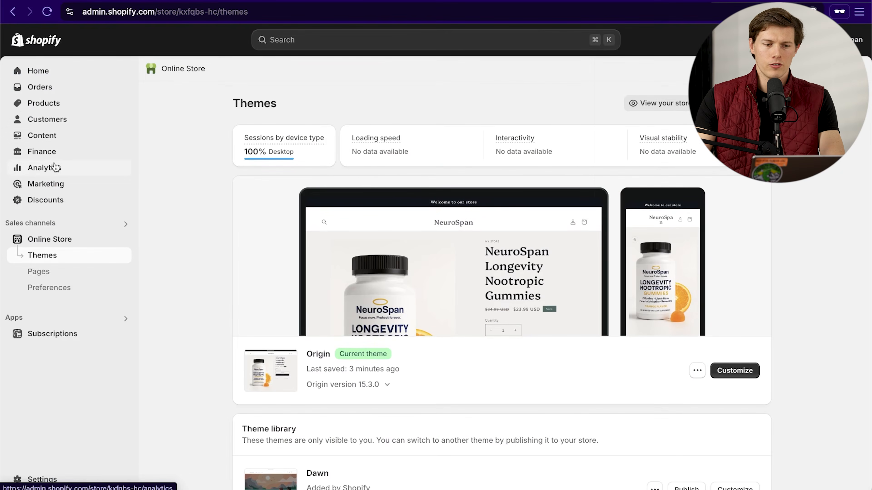
View the NeuroSpan Nootropic Gummies product on the online store and examine its purchase options.
left_click(56, 105)
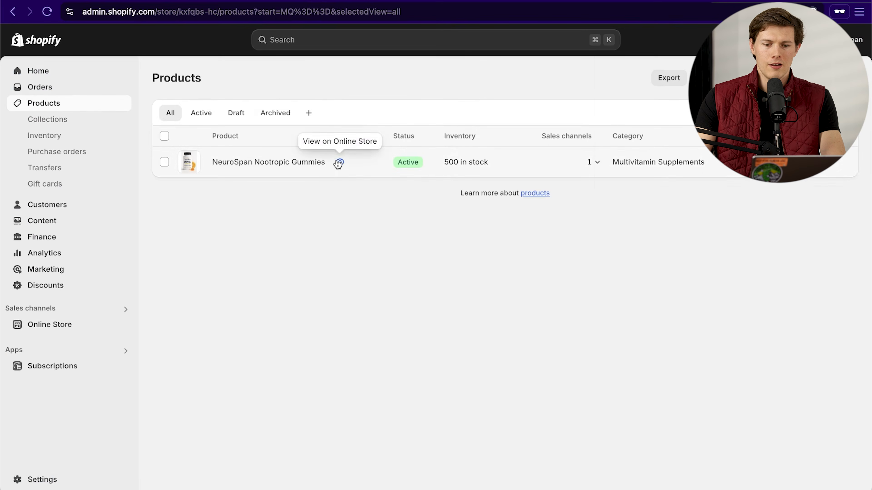
left_click(338, 163)
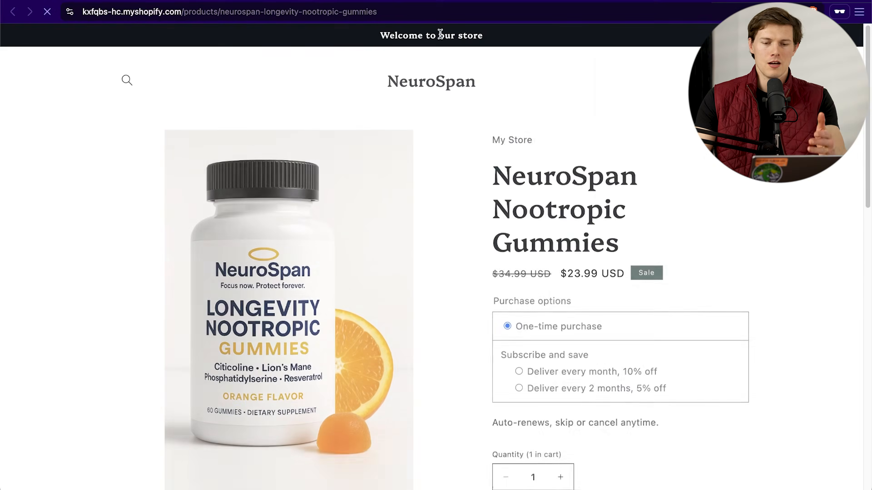
scroll(729, 242, "down", 2)
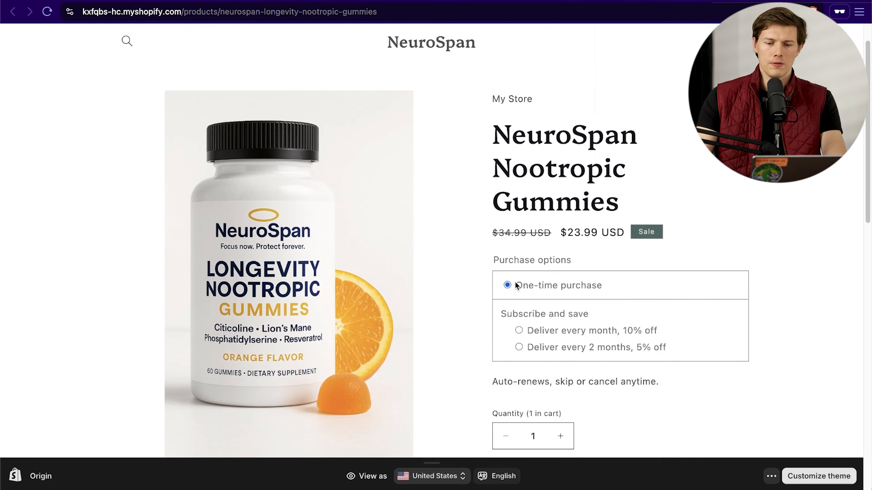